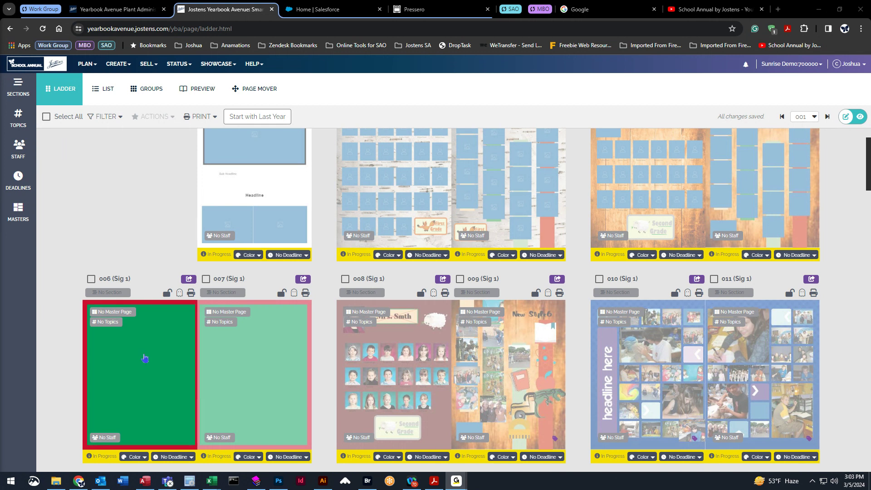
Step: Open page 006 in the page editor and display its upper-left corner at 200% zoom
double_click(145, 359)
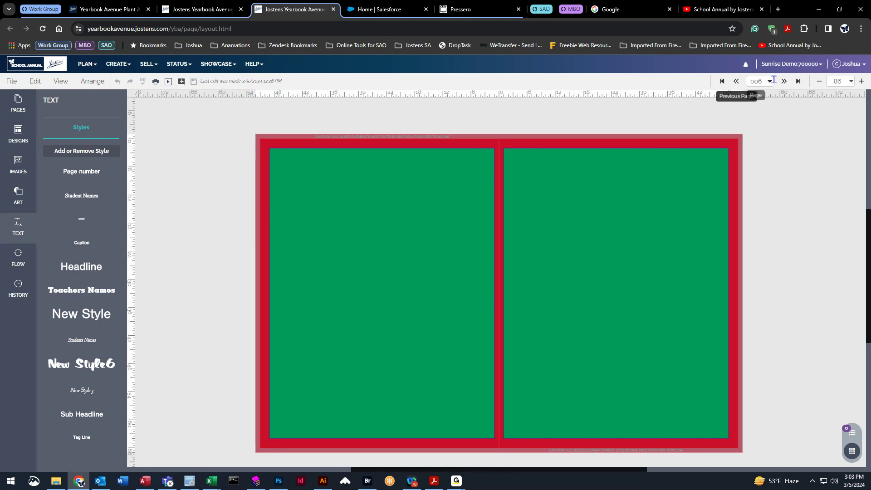
click(18, 225)
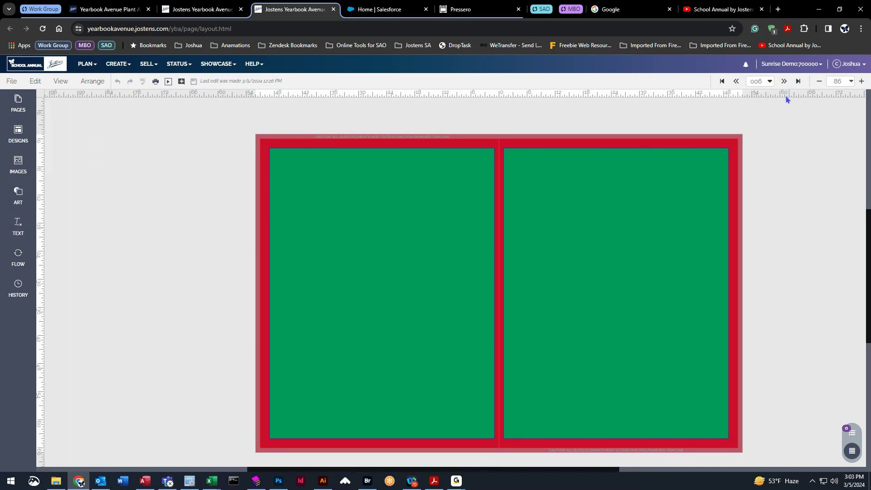
click(852, 82)
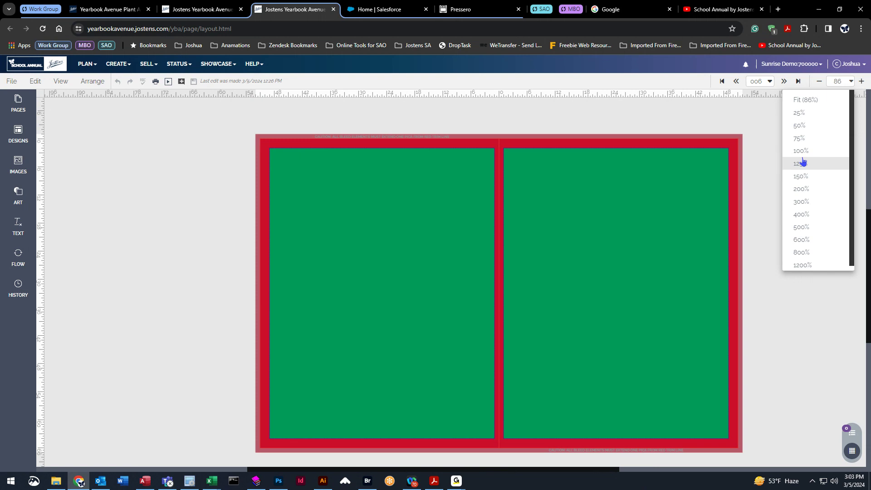
click(809, 197)
drag(496, 470, 436, 470)
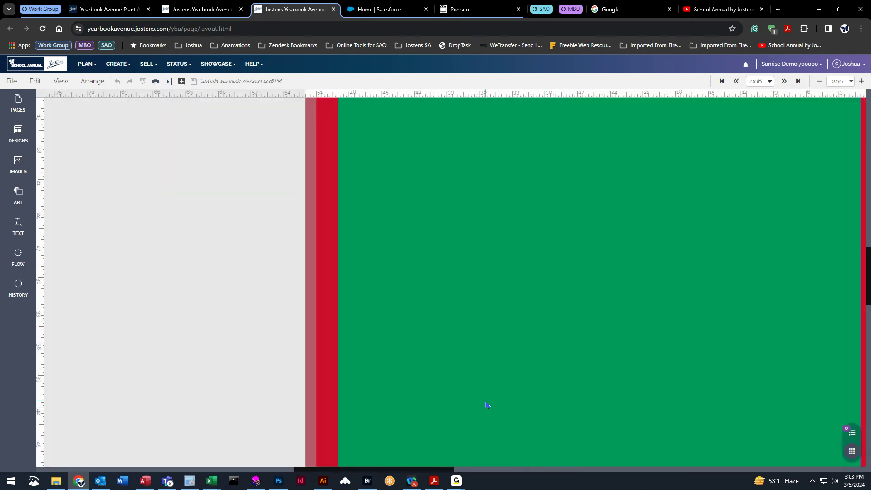
drag(868, 271, 868, 241)
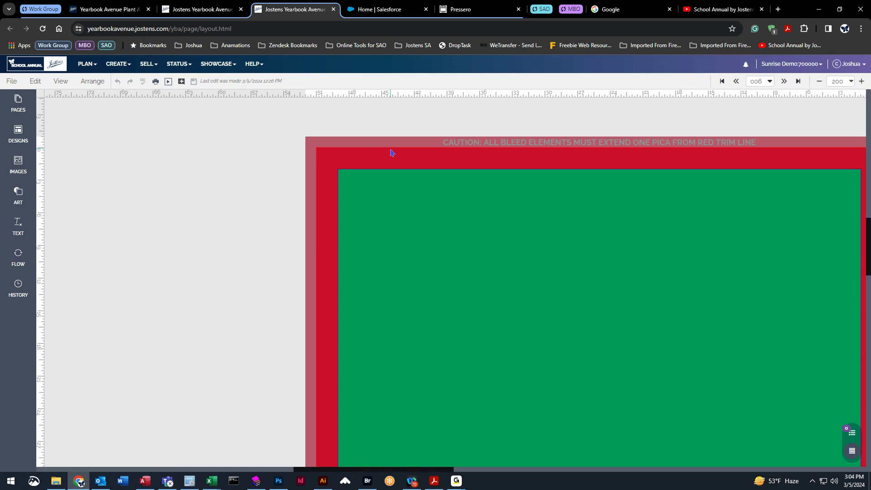
Step: Show the Art Day folder's photos in the image library
click(19, 198)
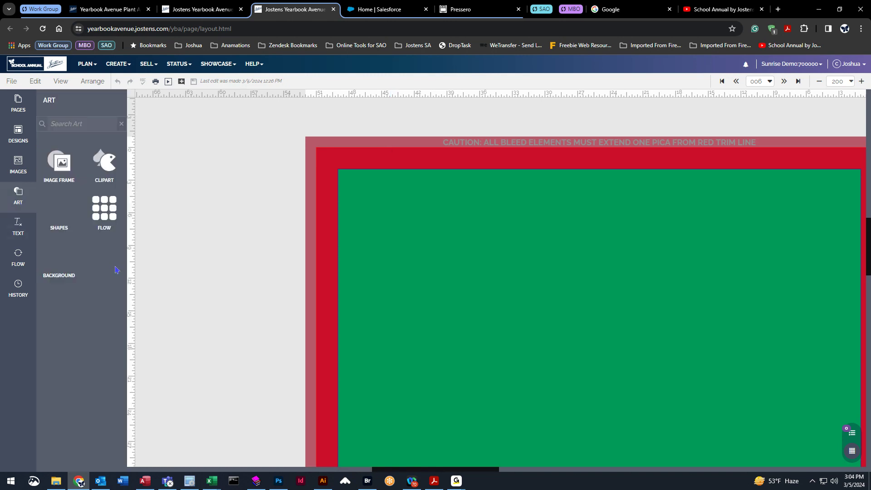
click(18, 164)
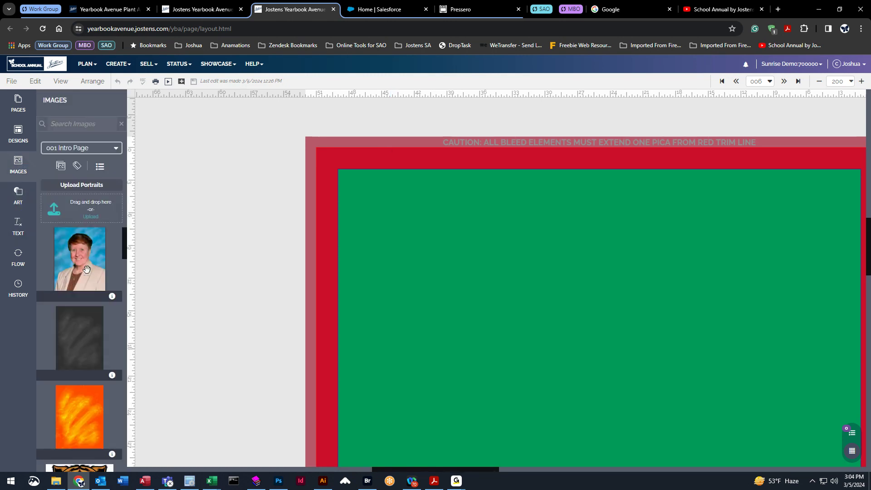
scroll(90, 340, down, 3)
scroll(110, 331, down, 1)
click(82, 148)
click(72, 206)
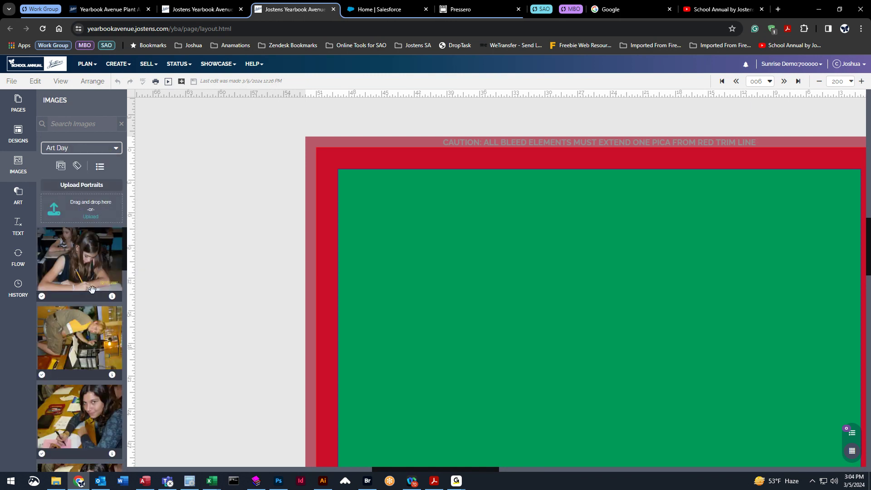
Step: Place the photo of the girl writing at the page's upper-left bleed corner, move it down to the top margin, and delete it
drag(86, 418, 411, 206)
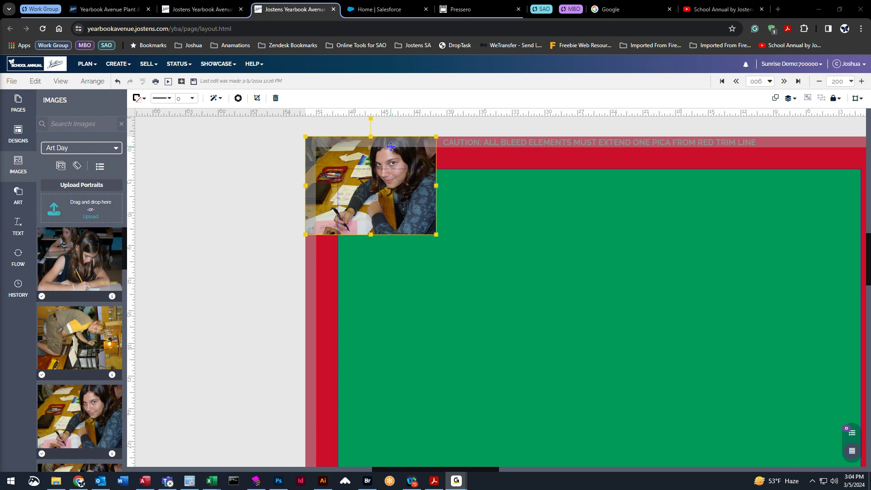
drag(404, 189, 398, 240)
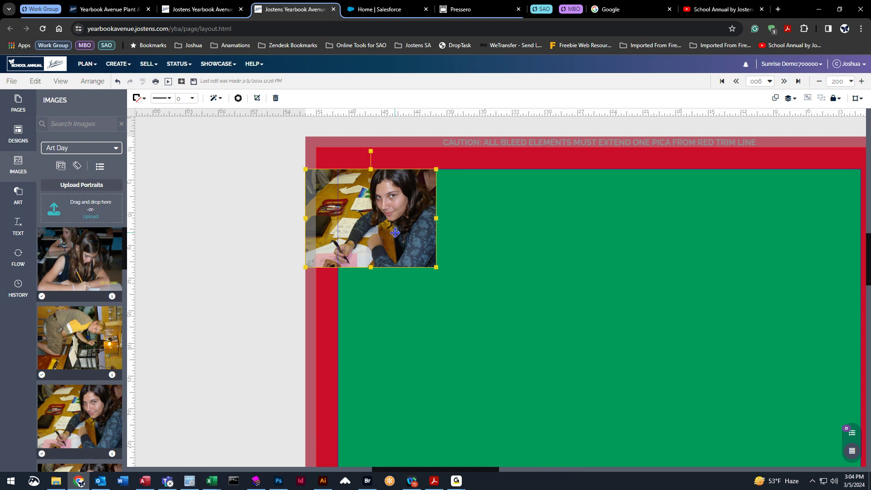
key(Delete)
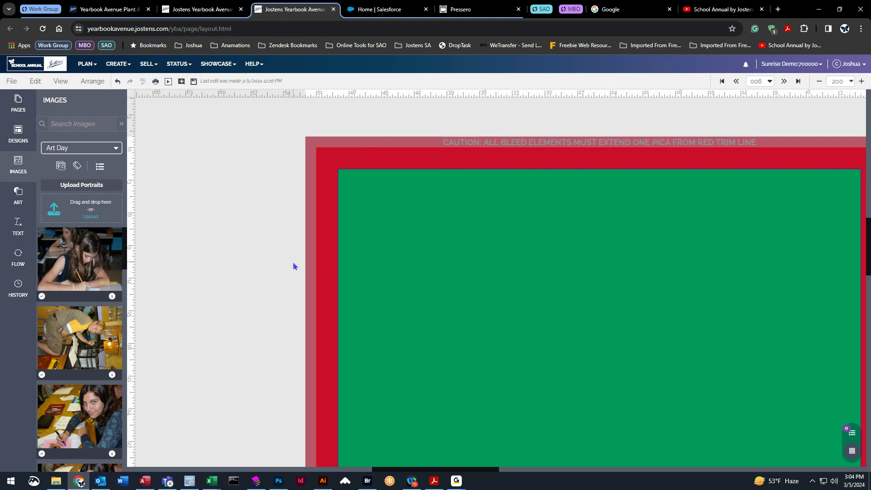
Step: Place the vertical photo of the child drawing at a table on the upper-left bleed corner of page 006
scroll(79, 363, down, 5)
scroll(84, 416, down, 3)
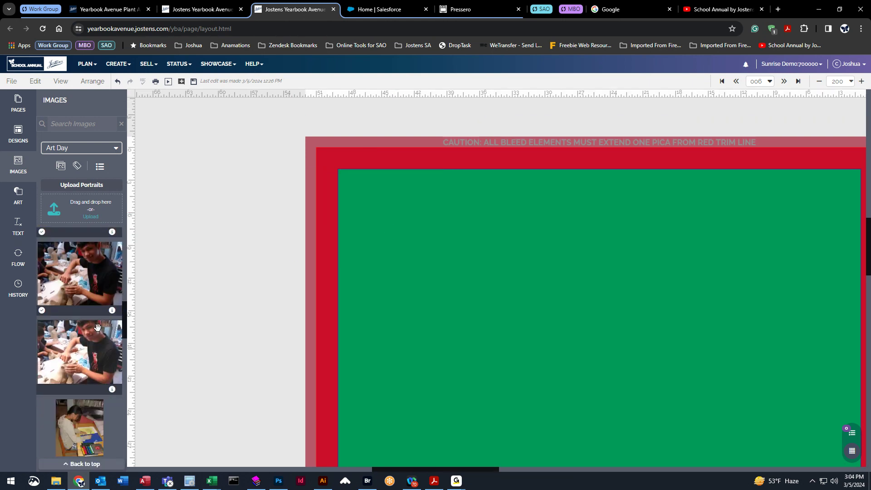
drag(82, 414, 370, 230)
click(560, 300)
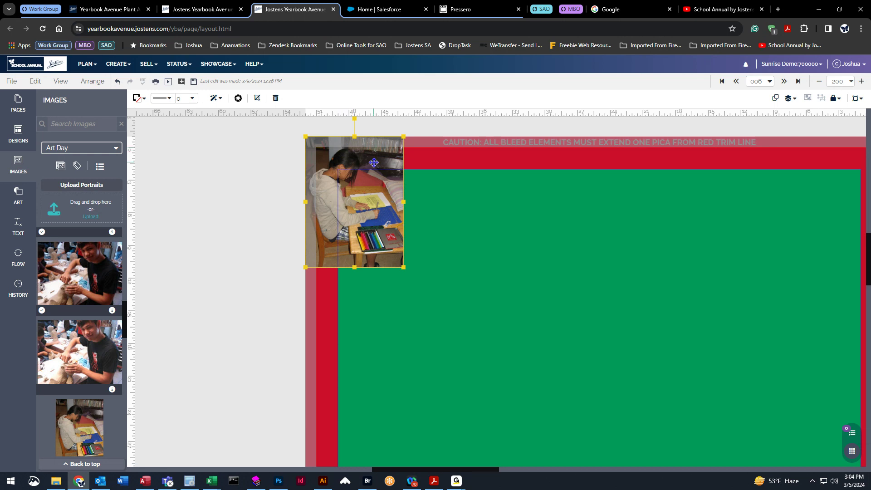
Step: Add two horizontal guides near the top trim line and a vertical guide at the left trim line
drag(403, 113, 406, 151)
drag(412, 93, 411, 145)
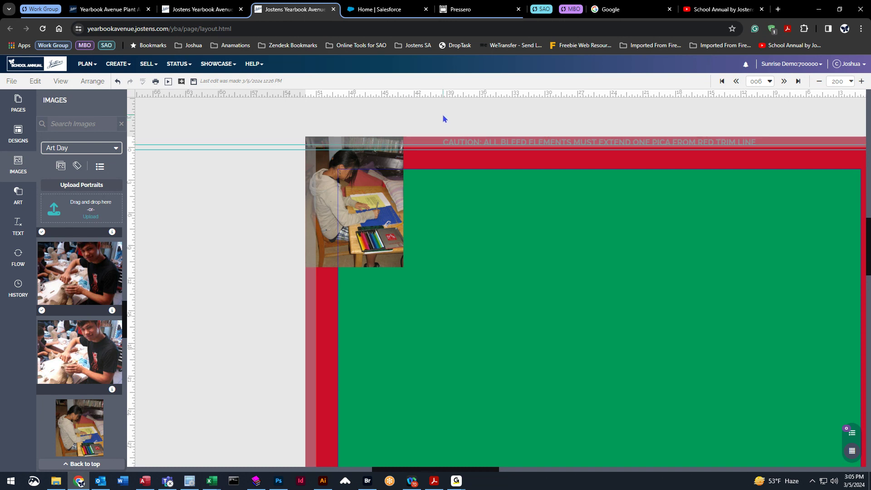
drag(131, 234, 316, 223)
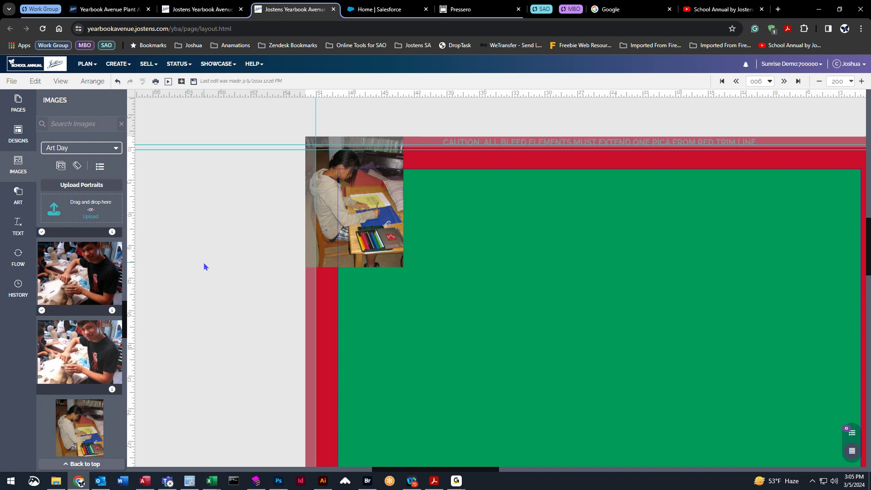
Step: Enlarge the vertical photo from its lower-right corner and delete it from the page
click(333, 251)
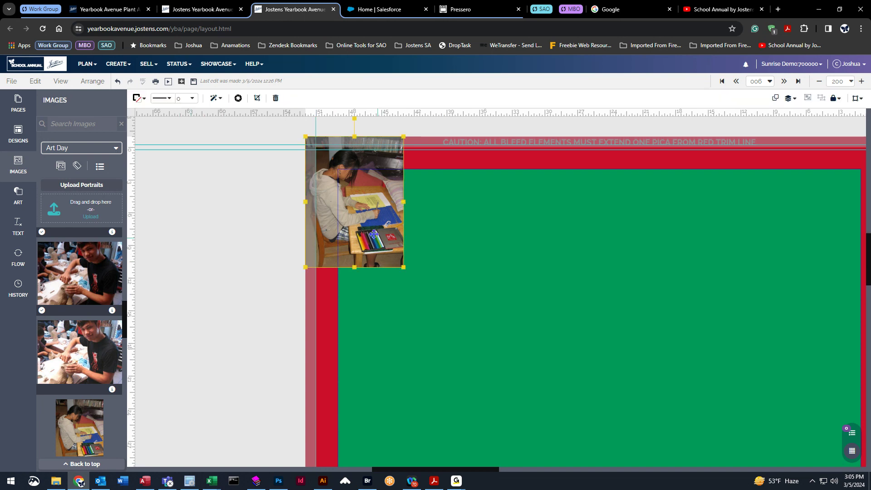
drag(403, 269, 423, 296)
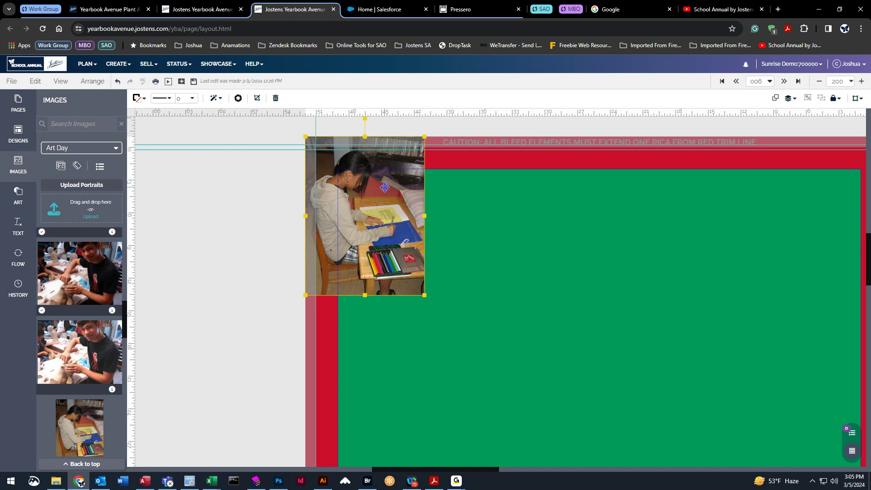
key(Delete)
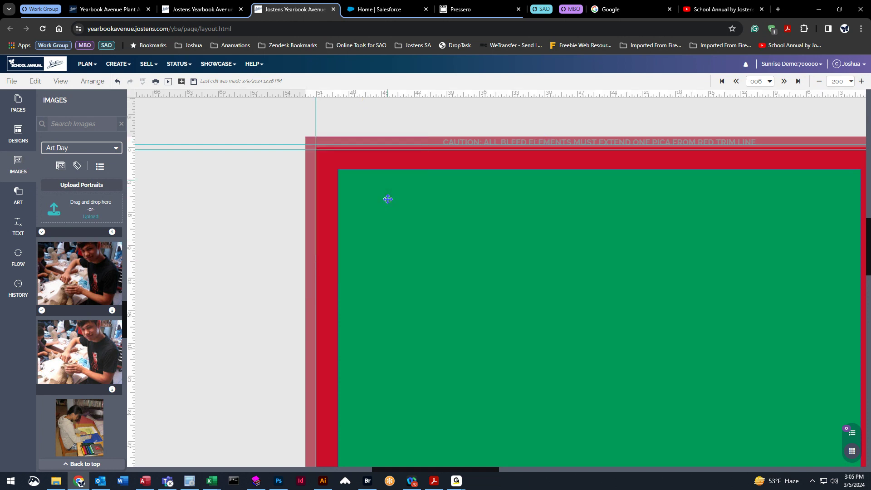
Step: Place a square shape on the upper-left bleed corner of page 006
click(18, 200)
click(61, 209)
drag(57, 255, 373, 205)
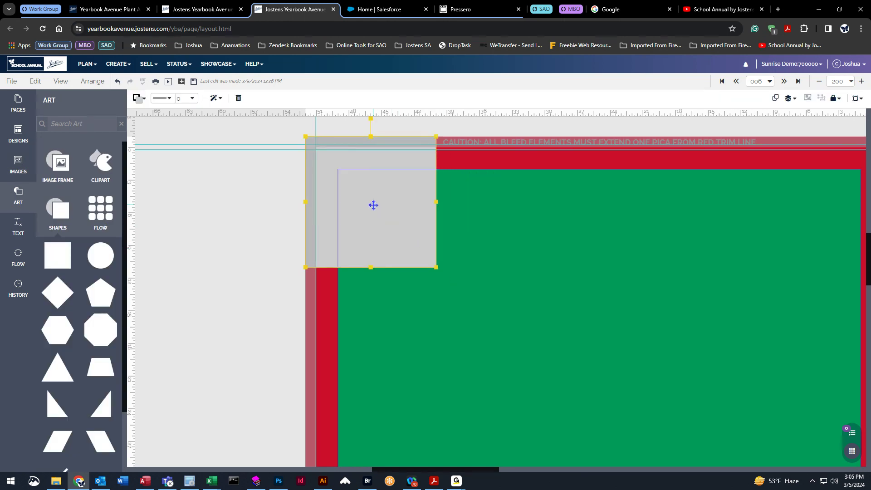
Step: Try to position the grey square between the bleed edge and the page margin, just inside the trim line
drag(373, 205, 395, 225)
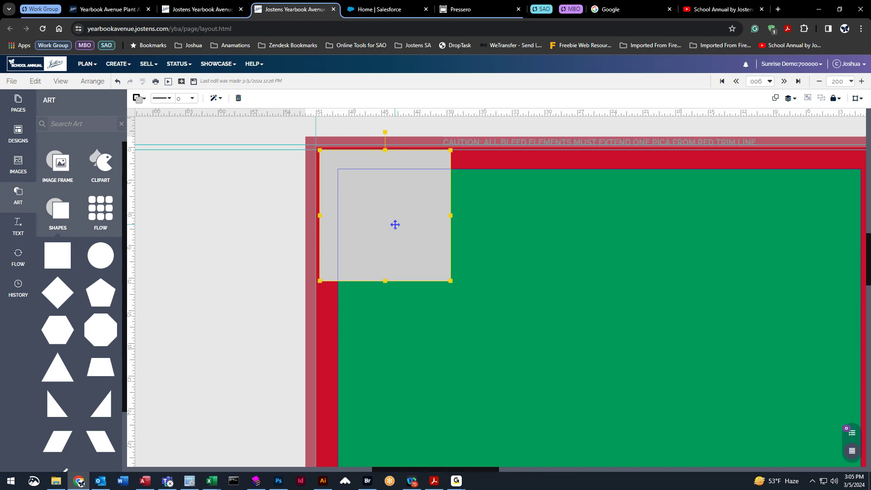
drag(395, 224, 362, 184)
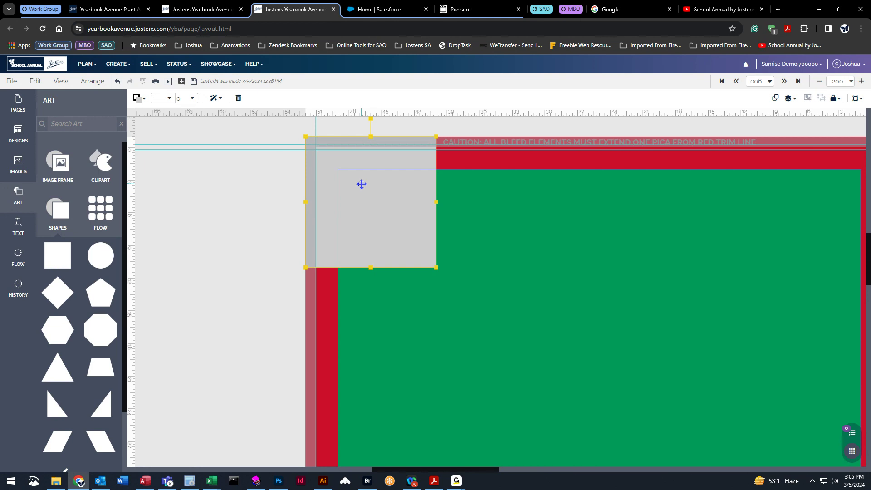
mouse_move(362, 185)
mouse_down()
mouse_move(395, 233)
mouse_move(365, 188)
mouse_up()
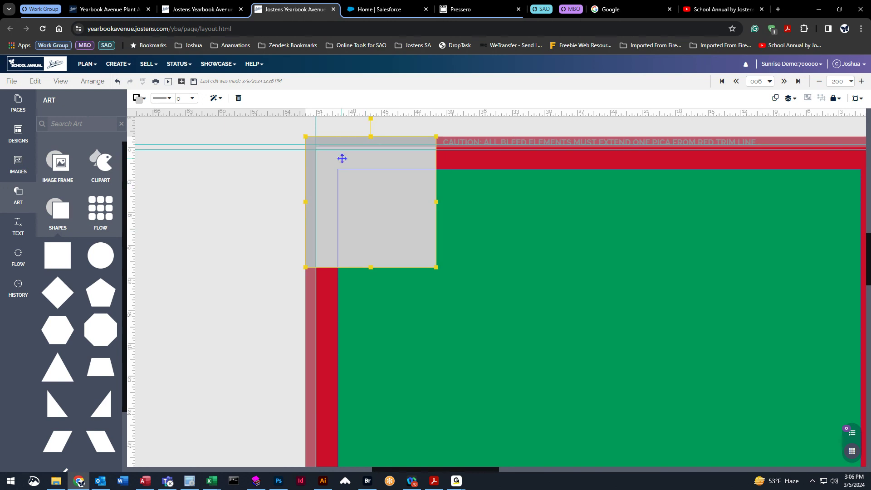
Step: Move the grey square between the bleed corner and the margin area, leaving it just inside the page margin's upper-left corner
drag(373, 193, 408, 228)
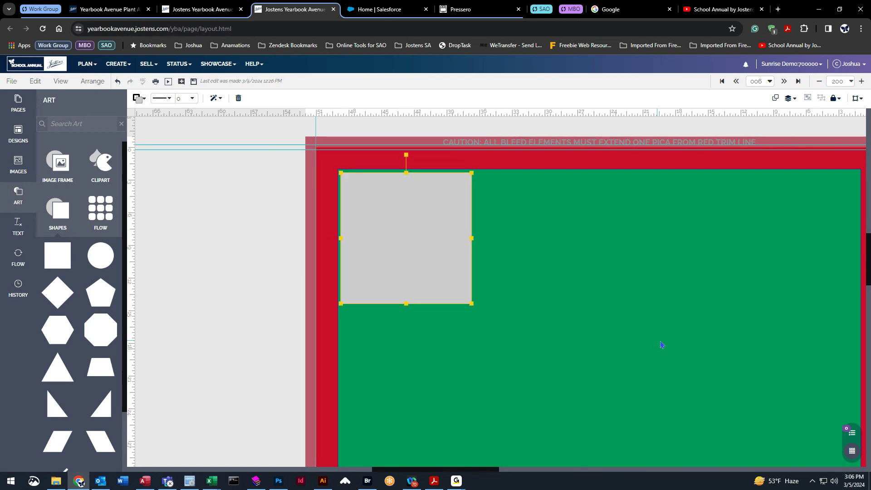
drag(424, 259, 424, 258)
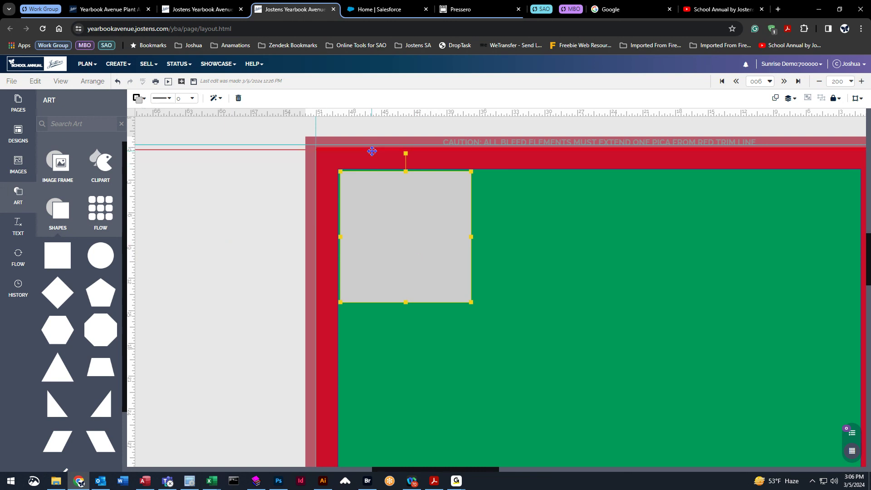
drag(414, 232, 364, 229)
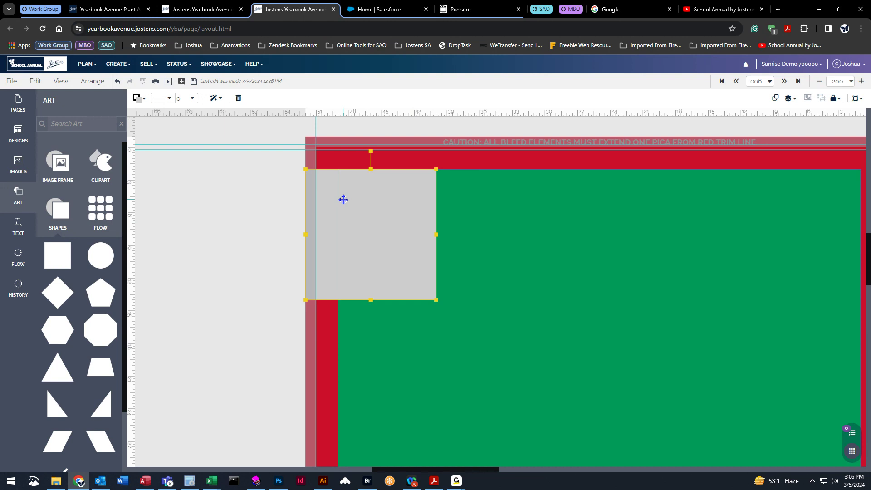
drag(335, 210, 374, 225)
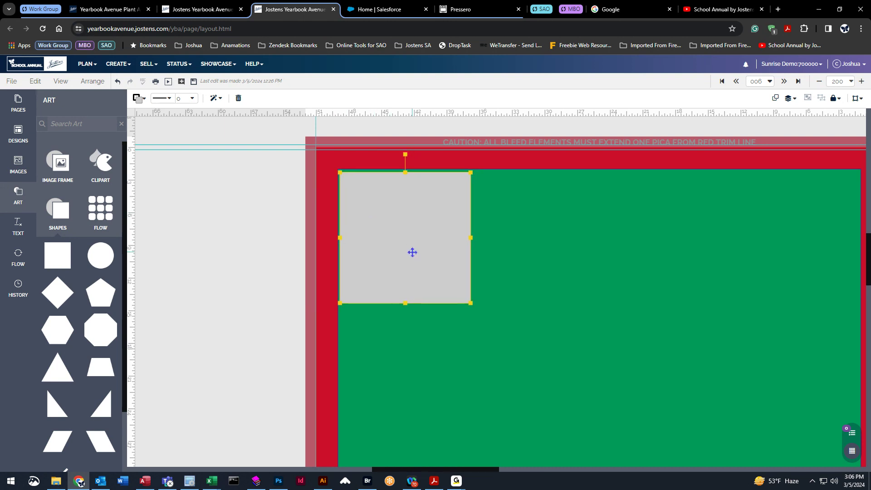
drag(412, 252, 336, 165)
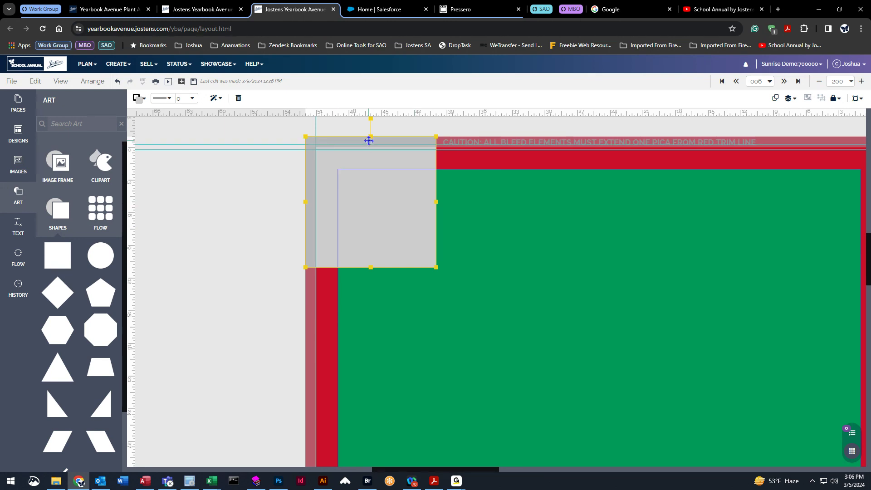
drag(391, 199, 420, 234)
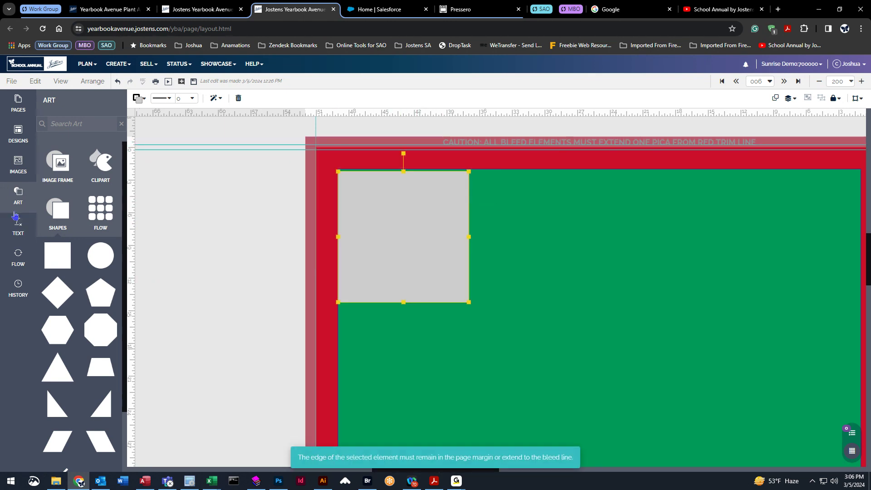
Step: Place the Art Day photo of the boy in a black shirt beside the grey square, extending to the top bleed edge
click(18, 196)
click(21, 238)
click(20, 170)
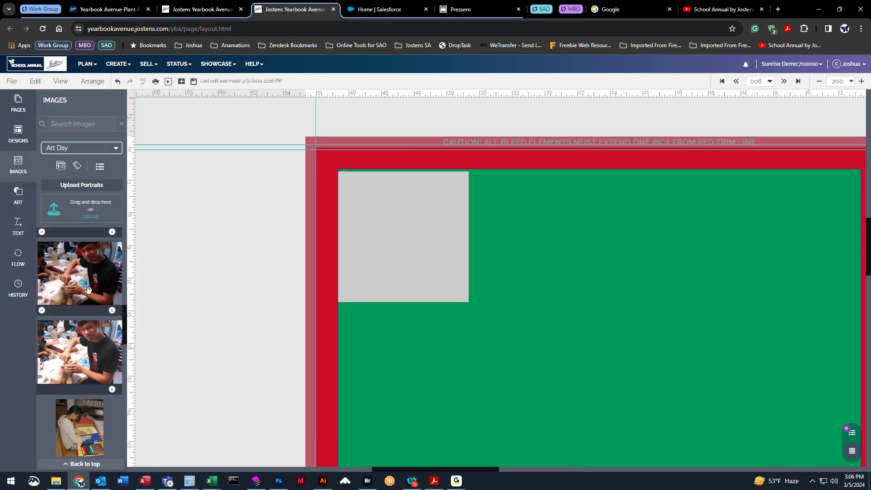
drag(77, 353, 559, 213)
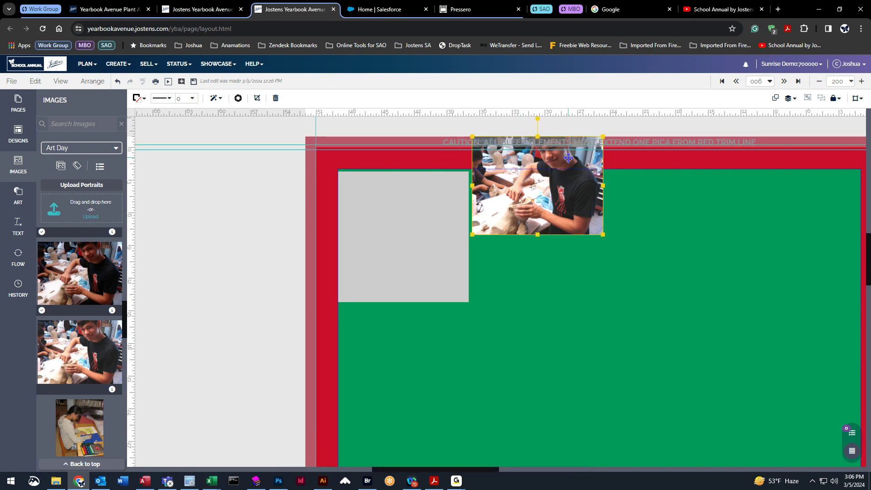
Step: Save the page changes and generate a PDF proof of the page
click(155, 82)
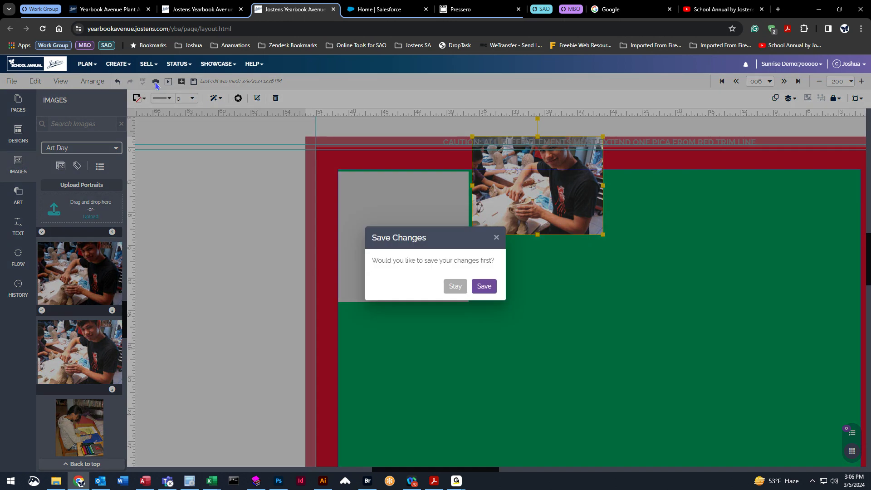
click(489, 287)
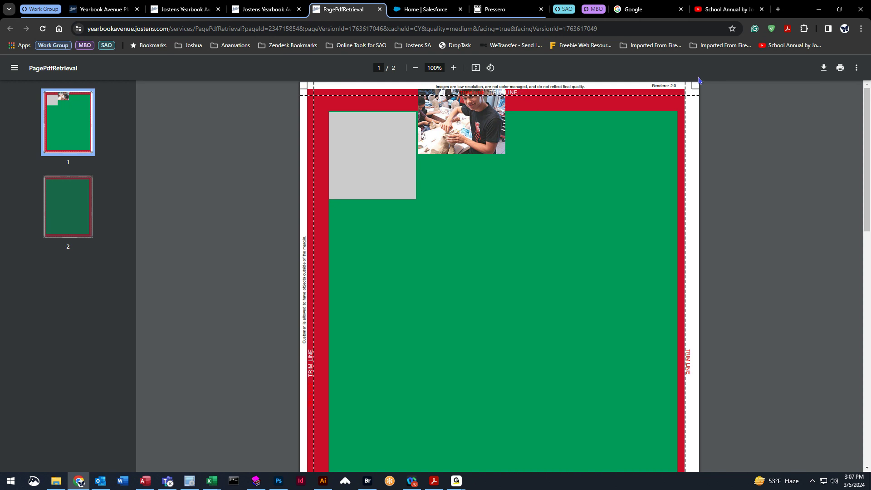
Step: Examine the trim line against the photo and square in the PDF proof at 300% zoom, and close the proof
click(454, 69)
click(453, 69)
click(453, 70)
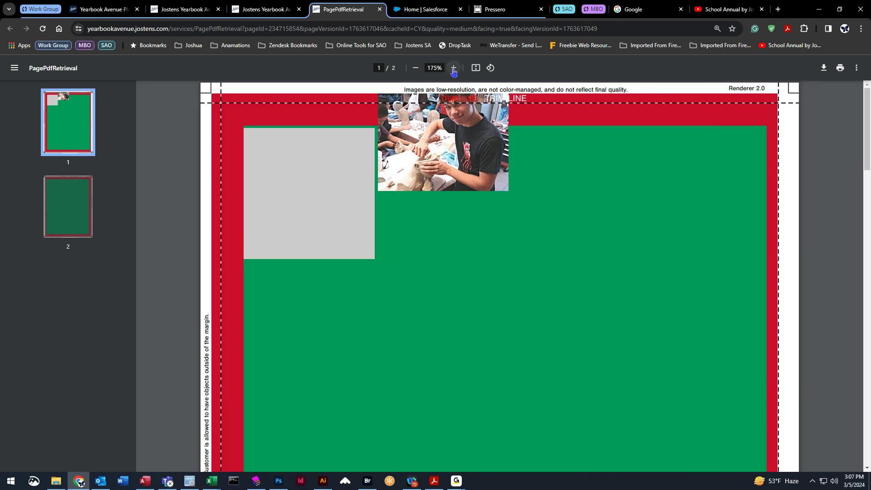
click(454, 69)
click(454, 70)
click(454, 70)
click(454, 69)
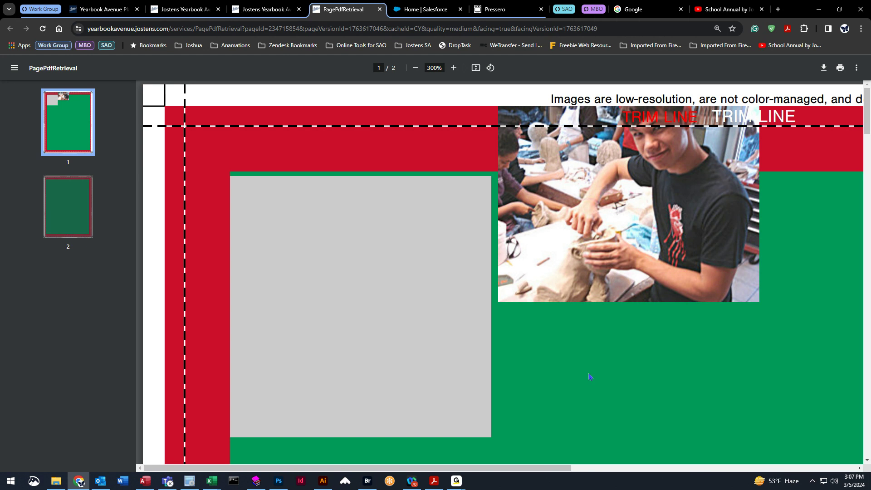
middle_click(334, 18)
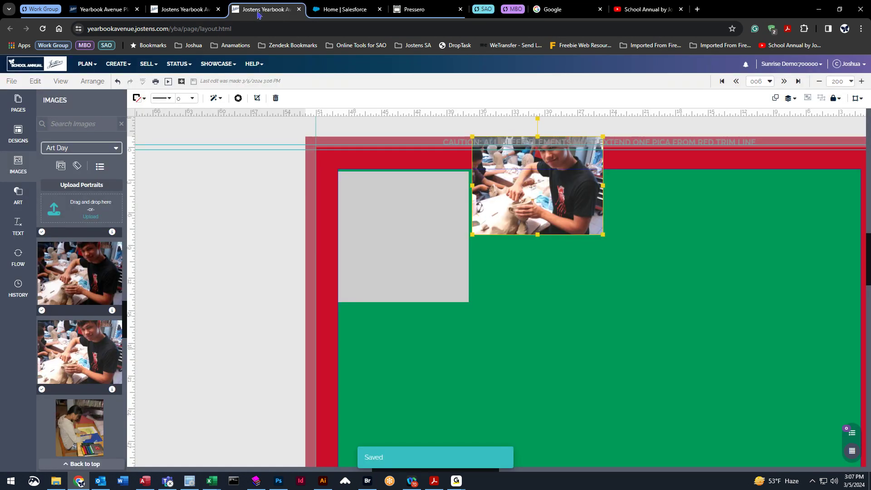
Step: Go to the page 008–009 spread, fit it in view, and generate its PDF proof
click(788, 85)
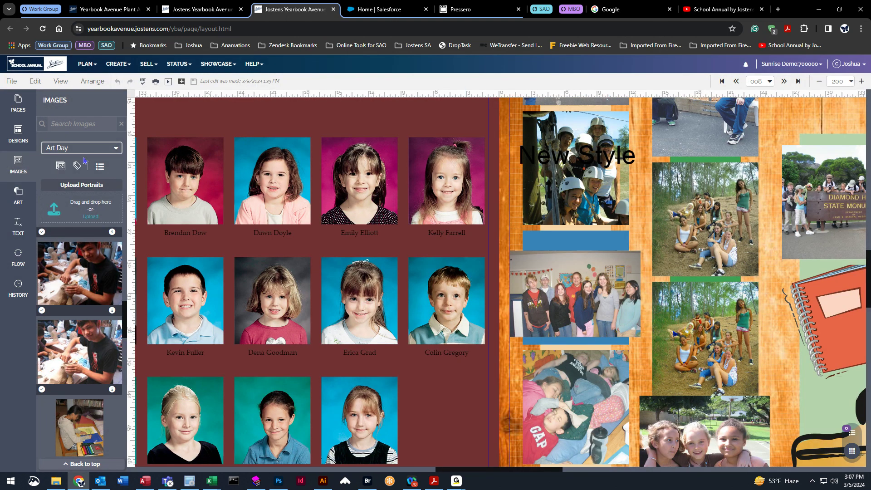
click(851, 83)
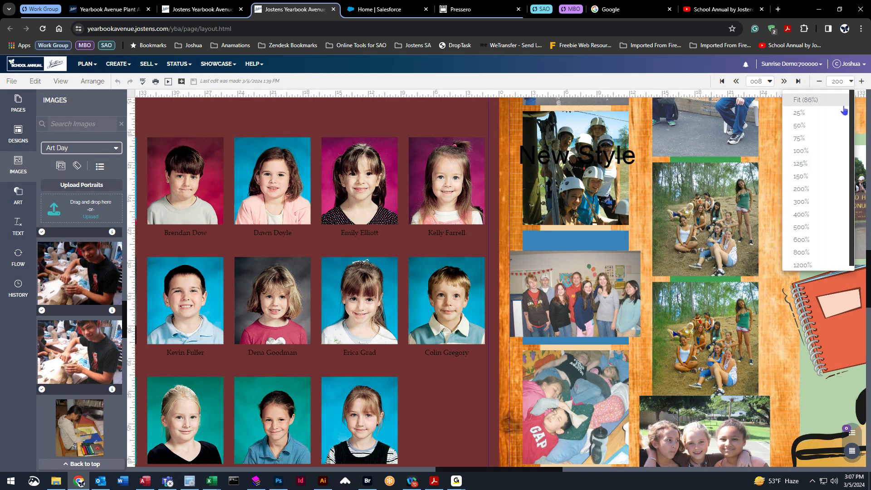
click(806, 99)
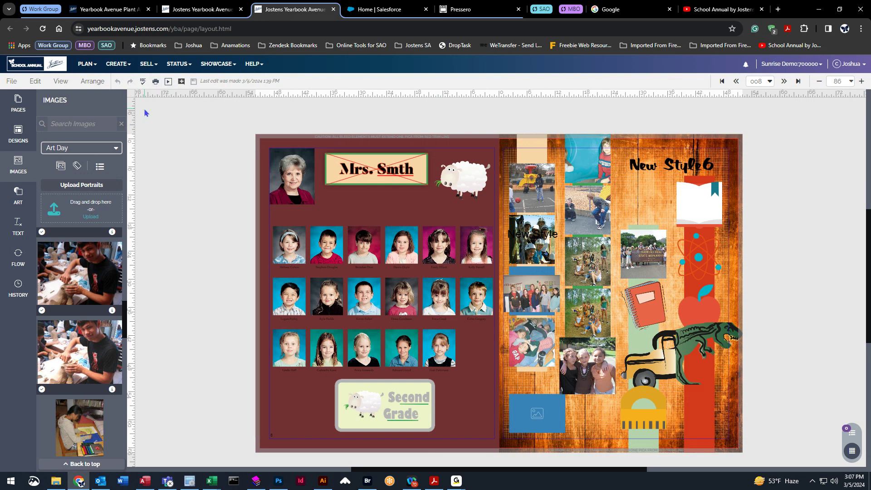
click(156, 81)
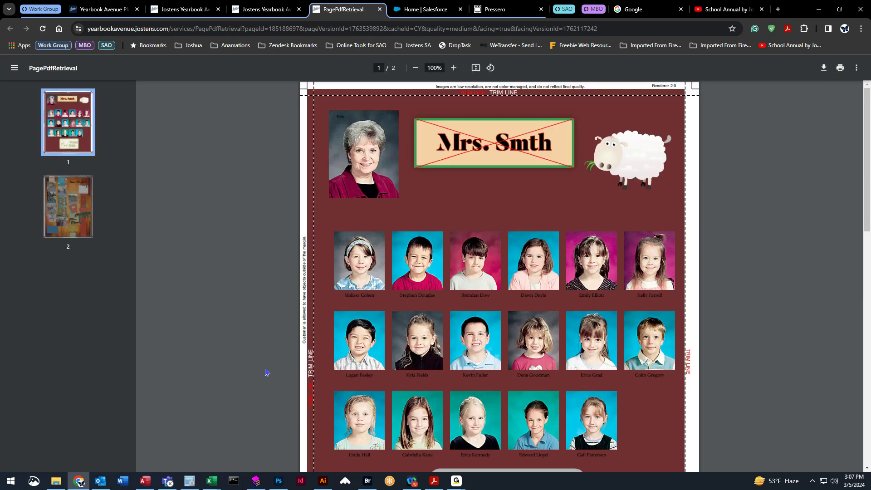
Step: Examine both pages of the PDF proof down to the trim lines, and close the proof
scroll(267, 373, down, 5)
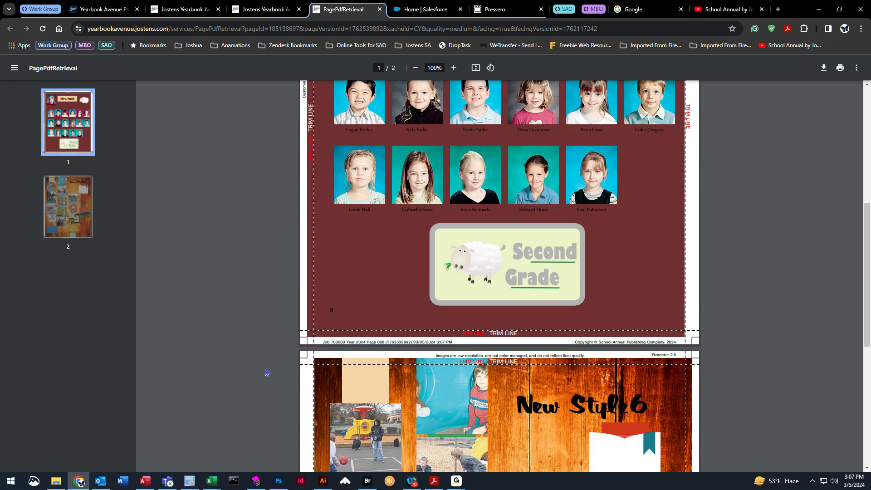
scroll(267, 373, down, 3)
scroll(267, 372, down, 2)
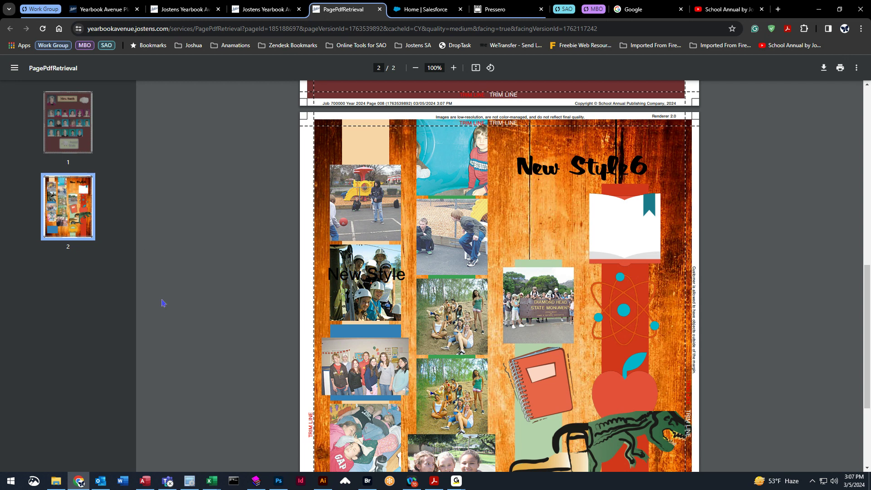
scroll(163, 303, down, 3)
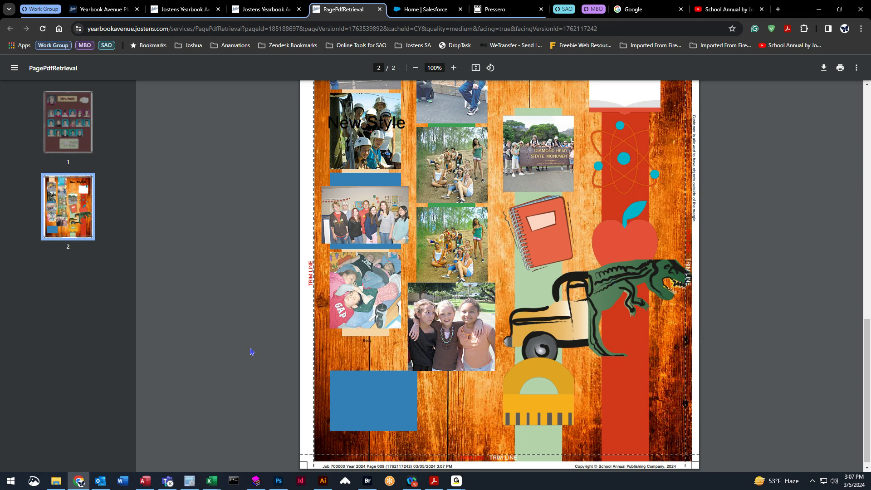
scroll(252, 350, up, 8)
scroll(256, 349, up, 7)
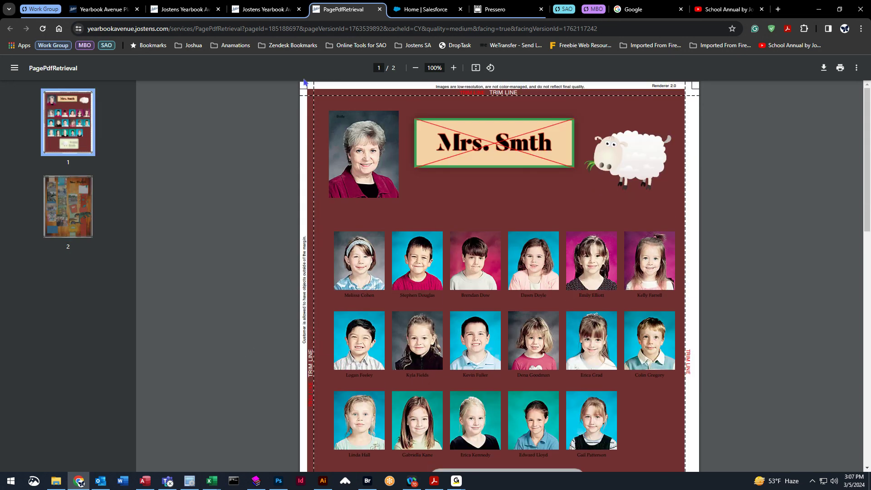
middle_click(348, 18)
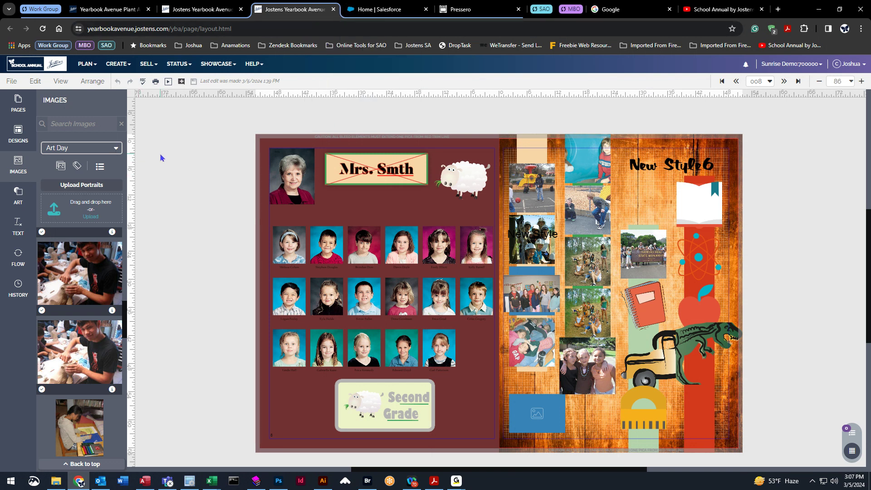
Step: Open the personalization submission page and look at the personalization color choices
click(152, 71)
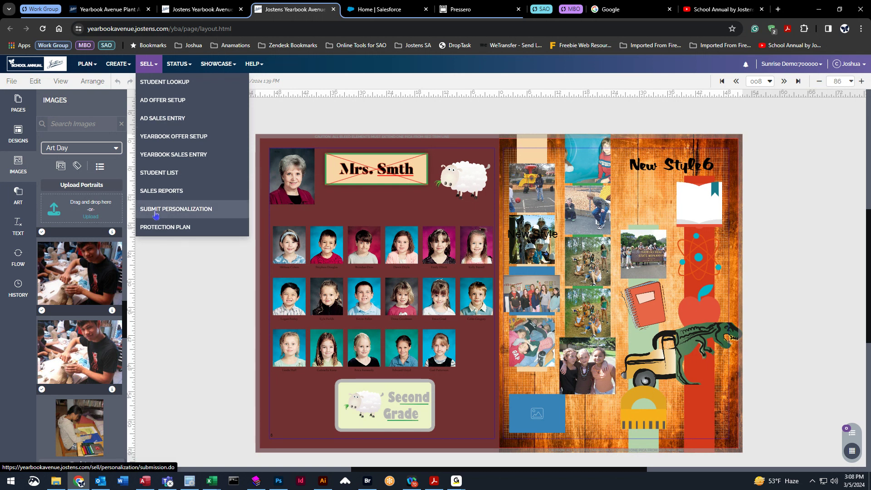
click(182, 212)
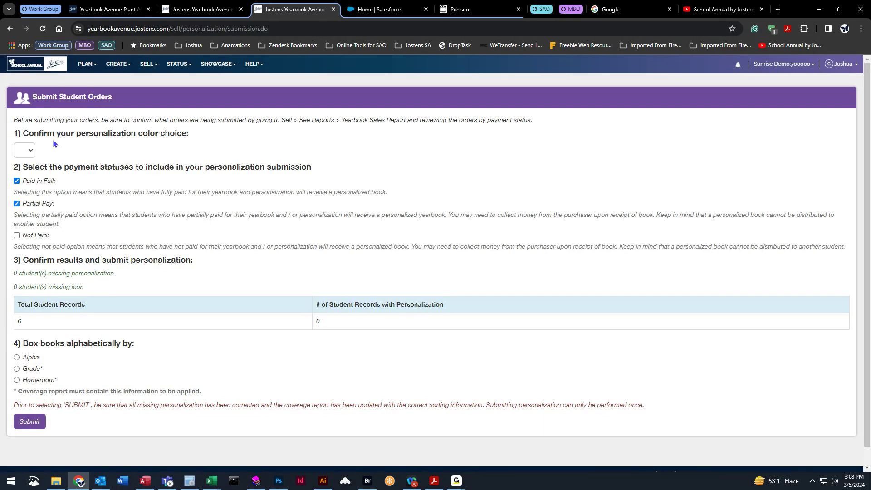
click(30, 152)
click(198, 135)
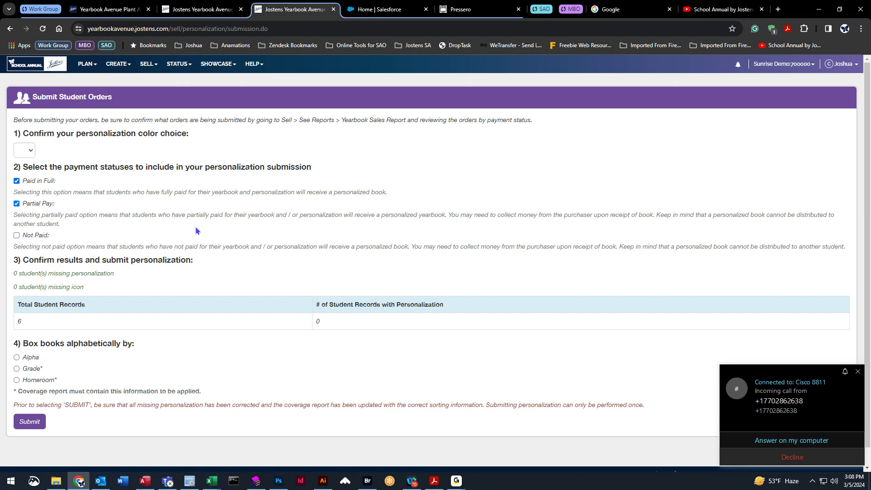
Step: Decline the incoming call, highlight the total student records, and set the books to be boxed by Alpha
click(760, 462)
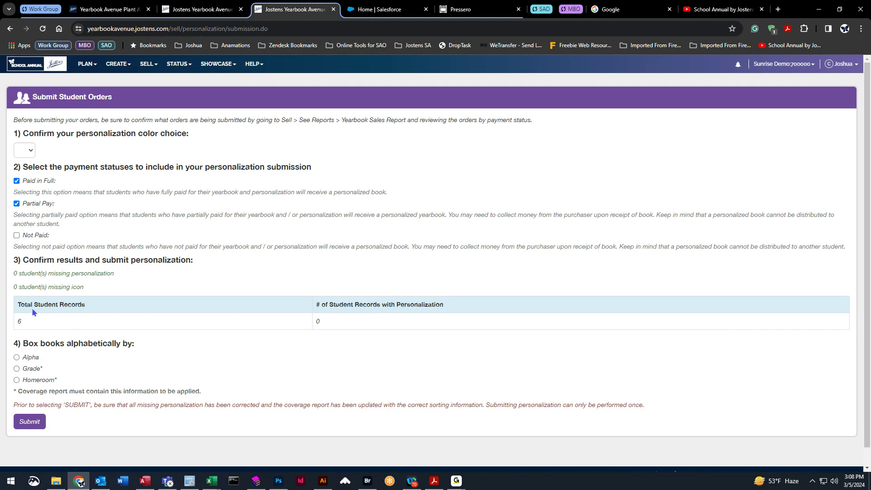
double_click(19, 321)
click(18, 358)
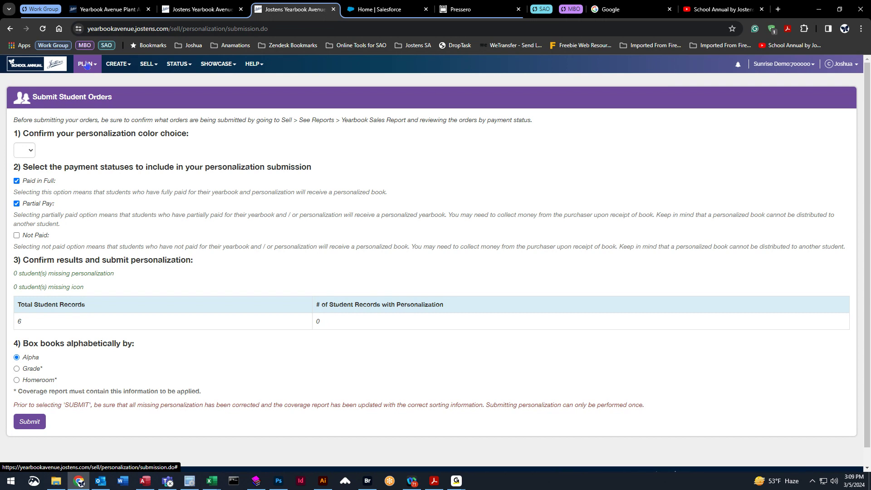
Step: Return to the page designer and show the preflight warnings for the page 008–009 spread
click(118, 64)
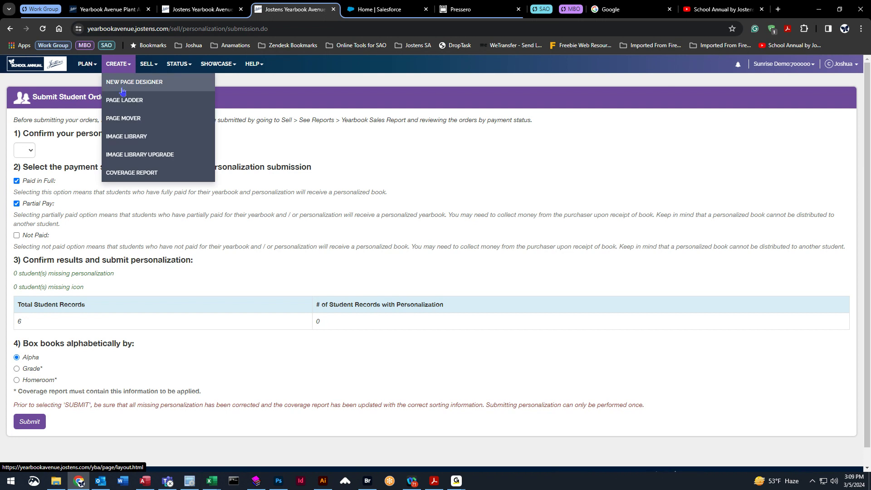
click(123, 82)
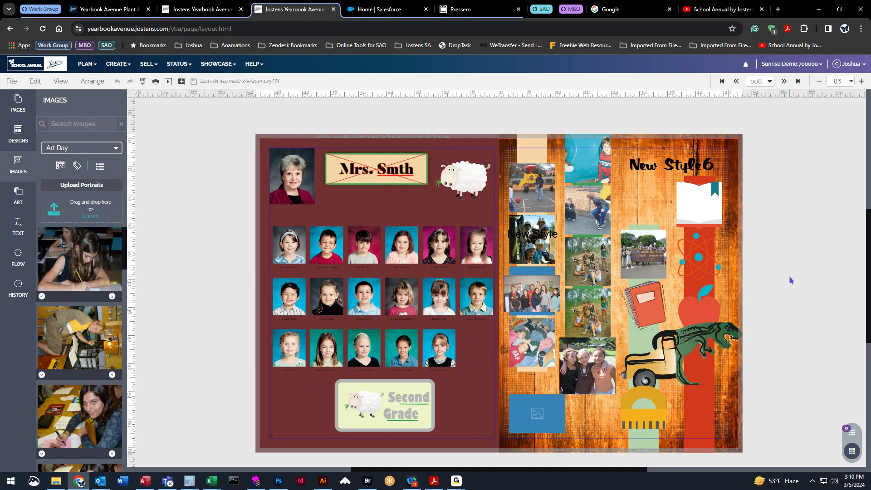
click(851, 436)
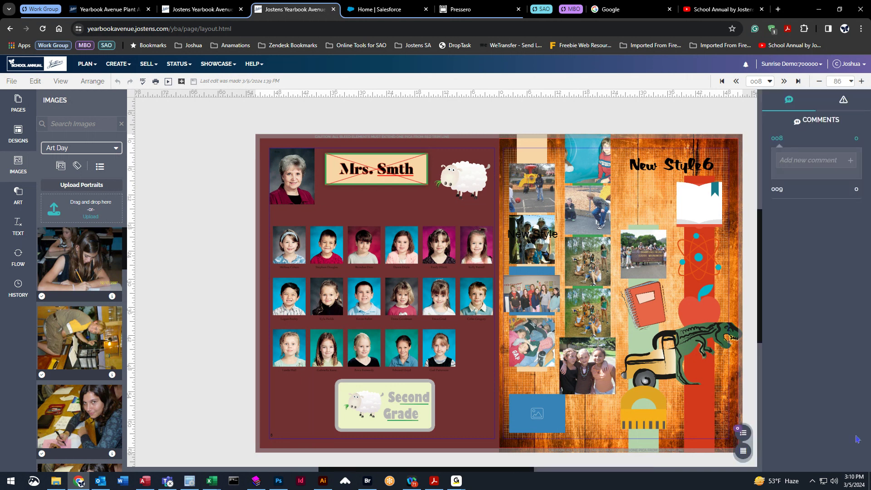
click(842, 101)
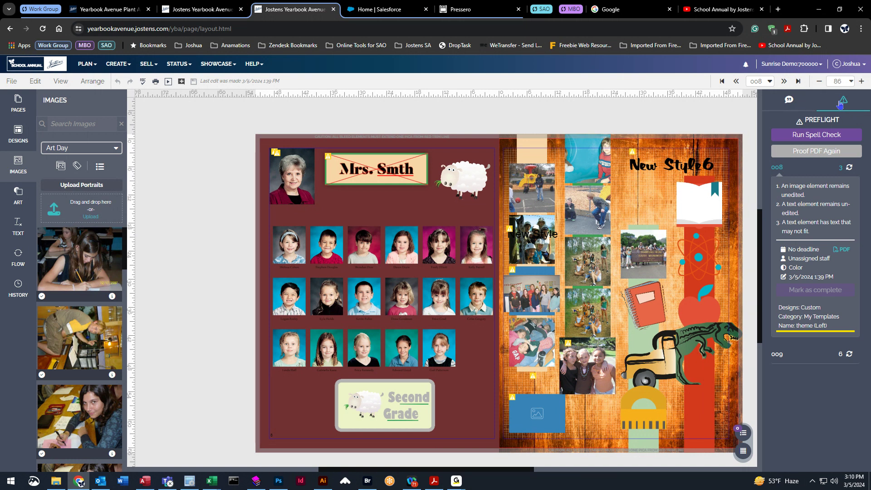
Step: Insert the letter i after the S in the teacher's name heading on page 008
click(389, 170)
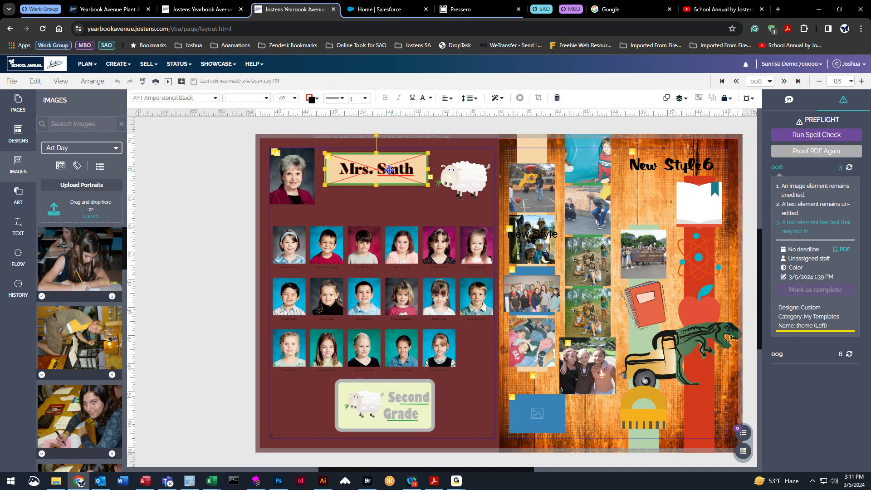
click(390, 171)
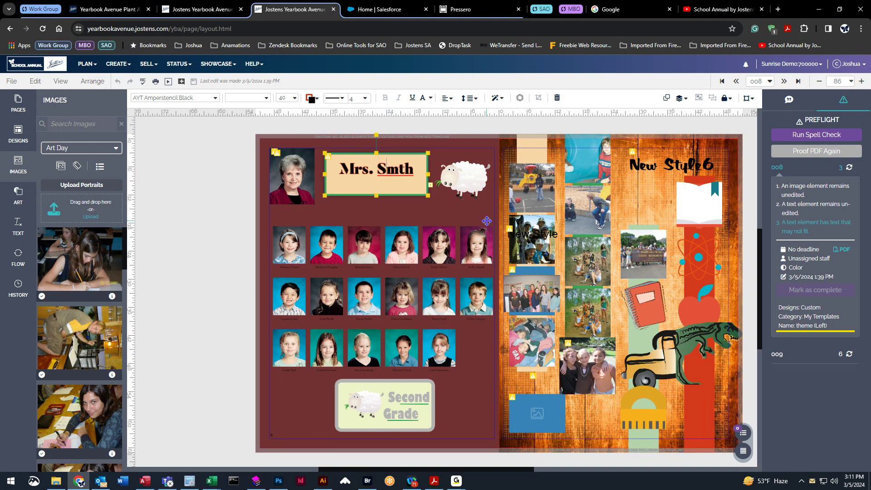
text(i)
click(410, 214)
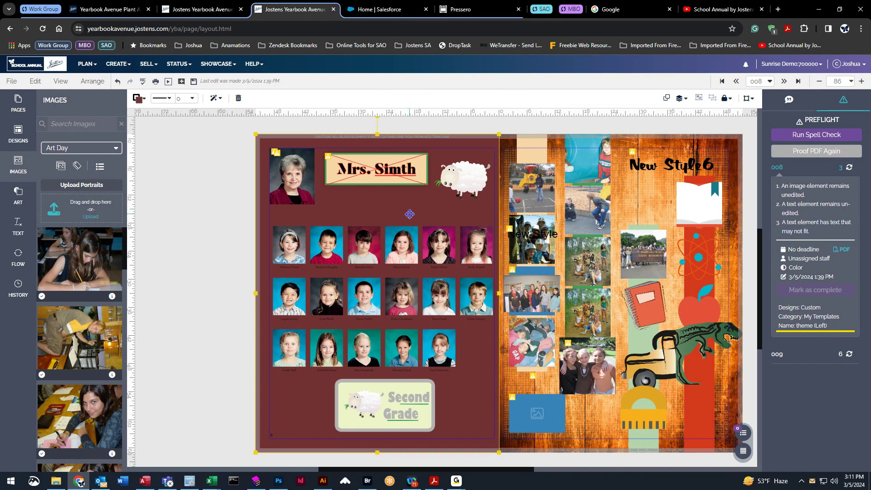
Step: Remove the empty line below the teacher's name so the heading text fits its box
double_click(376, 169)
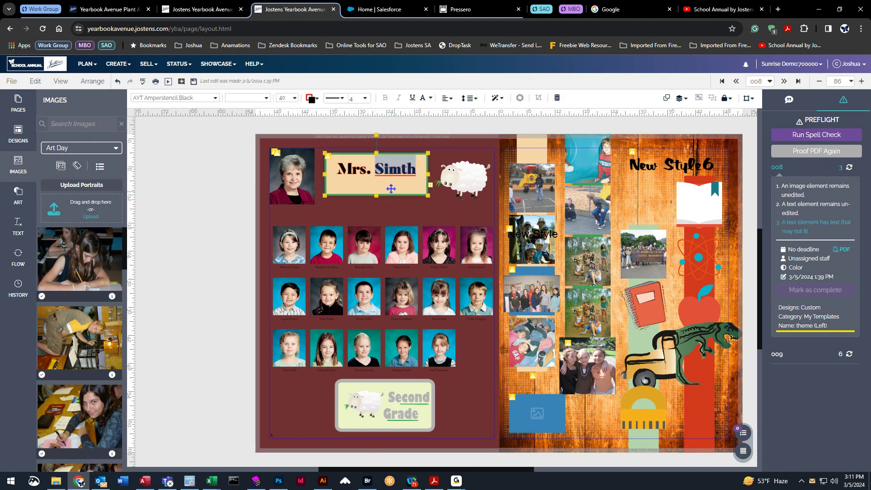
click(391, 183)
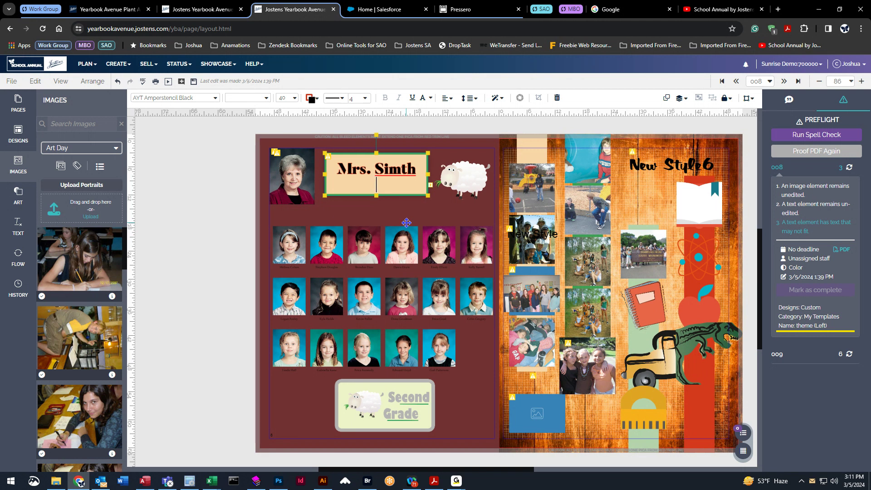
key(BackSpace)
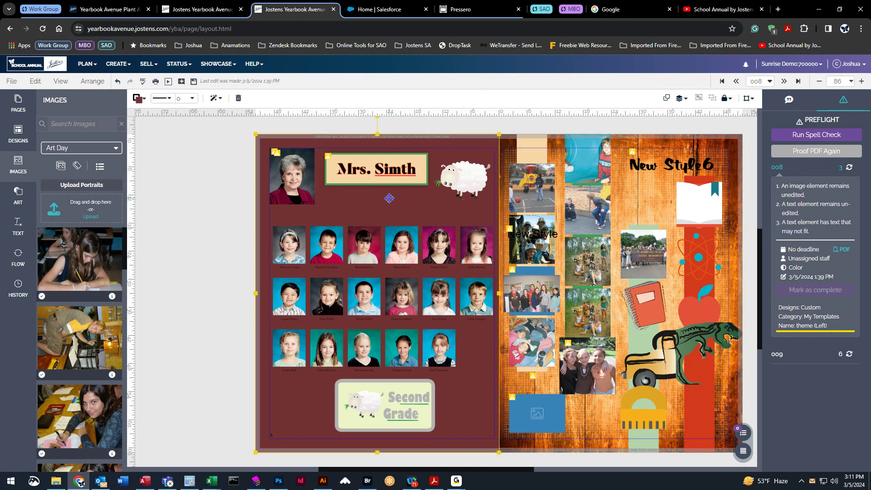
click(183, 222)
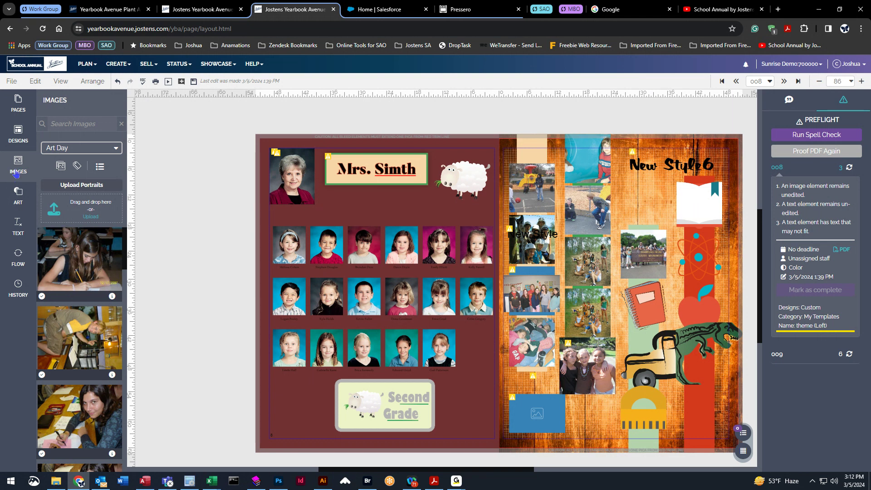
Step: Place a square image frame over the student portraits on page 008, and delete it
click(18, 195)
click(58, 163)
drag(57, 207, 387, 272)
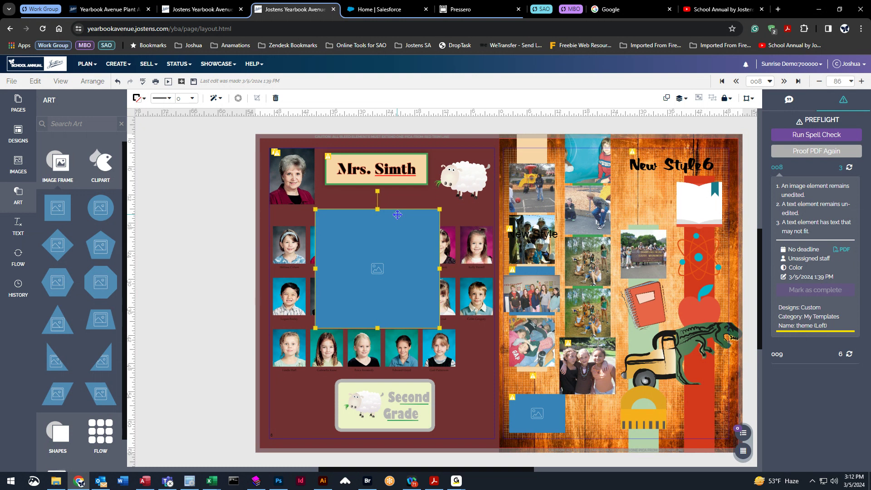
key(Delete)
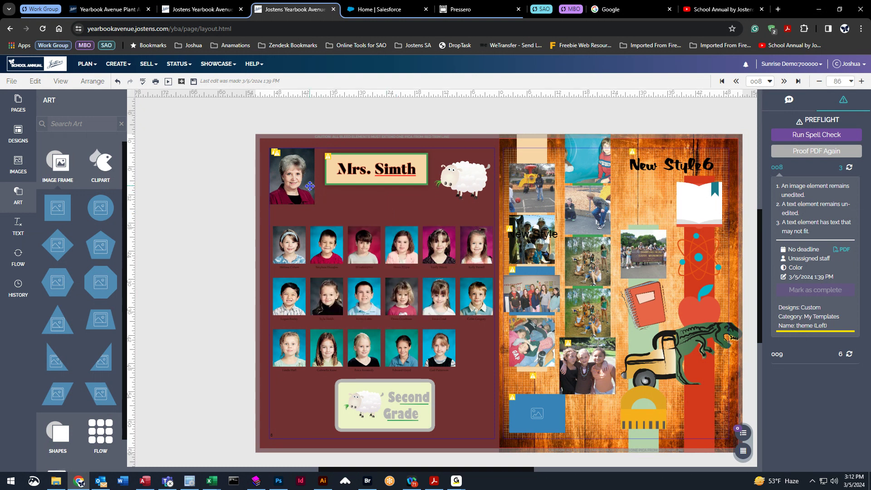
Step: Move the teacher's portrait aside to inspect the empty image frame beneath it, and put the portrait back over the frame
drag(297, 179, 342, 214)
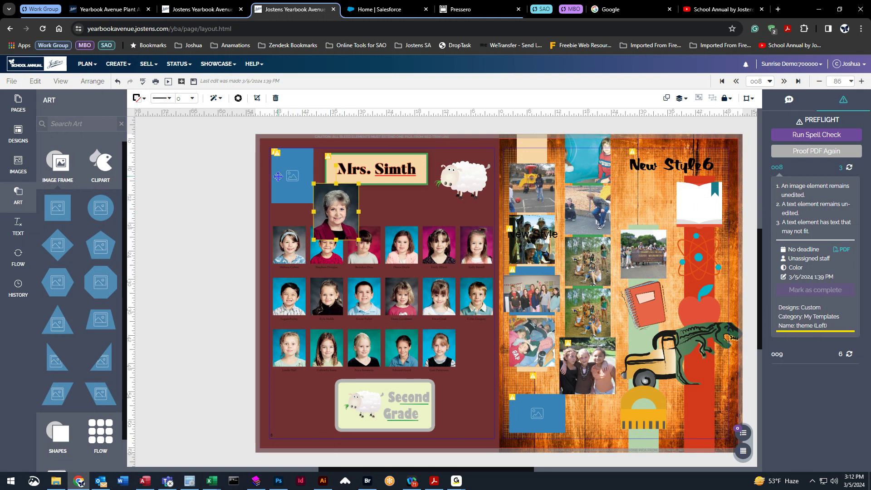
click(292, 184)
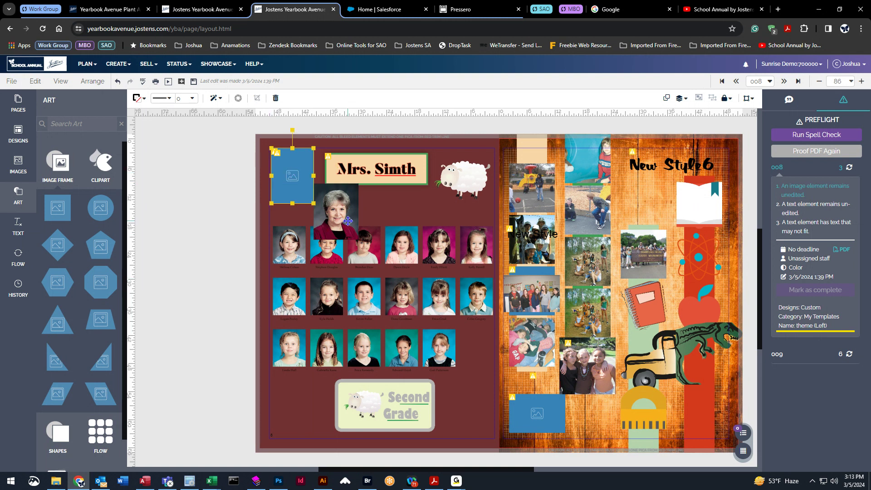
drag(347, 224, 300, 189)
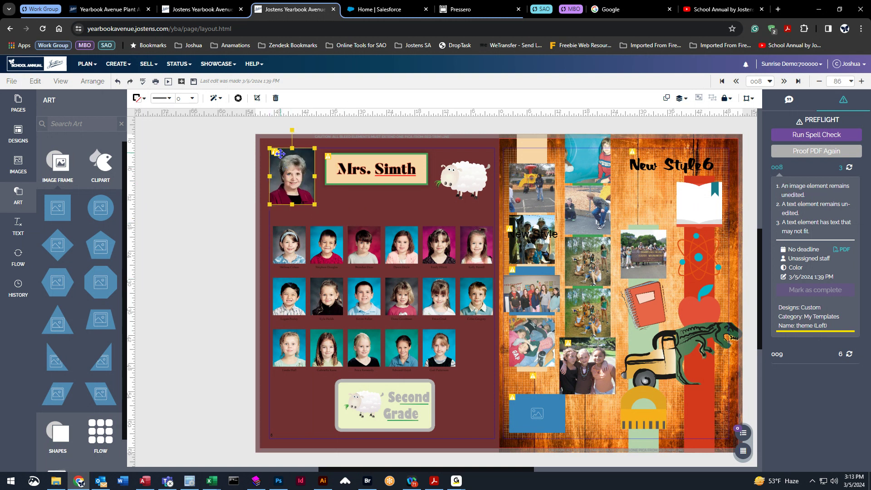
click(367, 209)
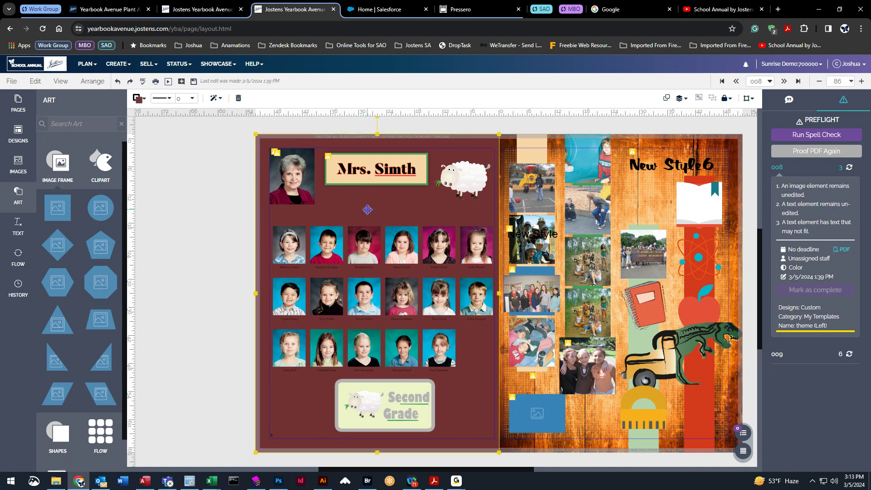
Step: Move the teacher's portrait off the empty frame again, undo the move, and select the preflight warning about the unedited image element
click(295, 181)
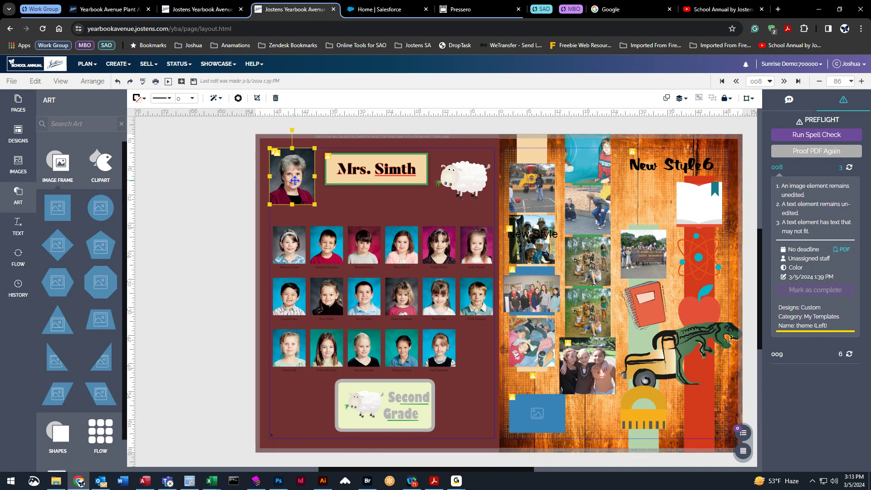
drag(295, 181, 330, 225)
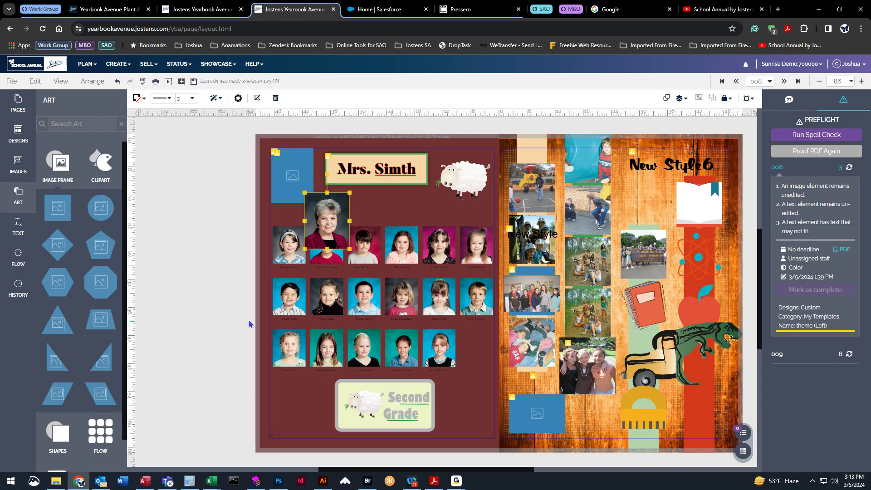
key(ctrl+z)
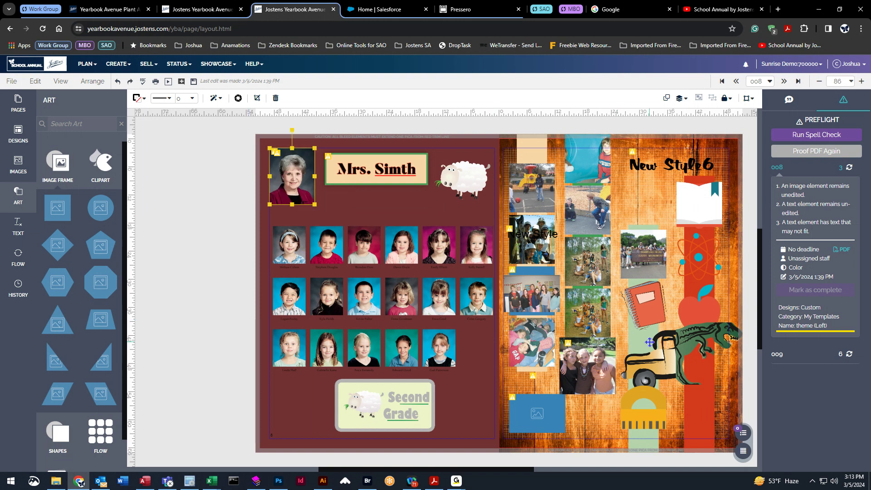
click(805, 190)
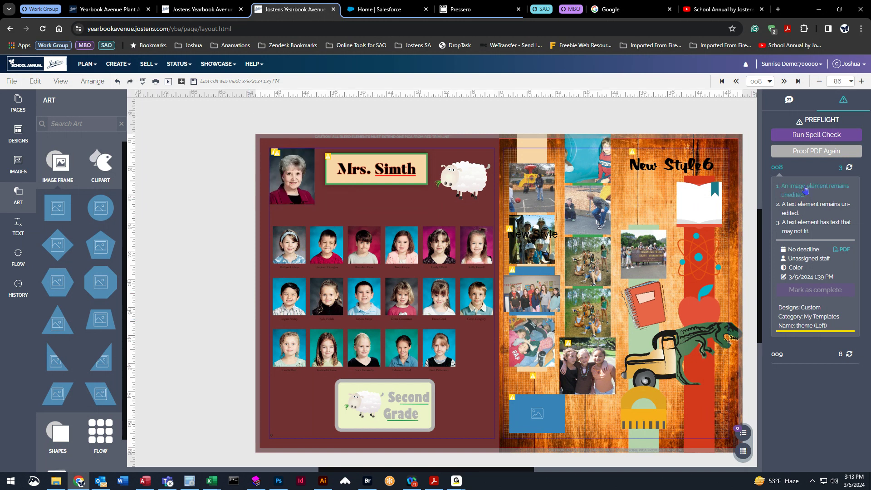
Step: Delete the unedited image frame behind the teacher's portrait, using its preflight warning to select it, and save the page
click(805, 190)
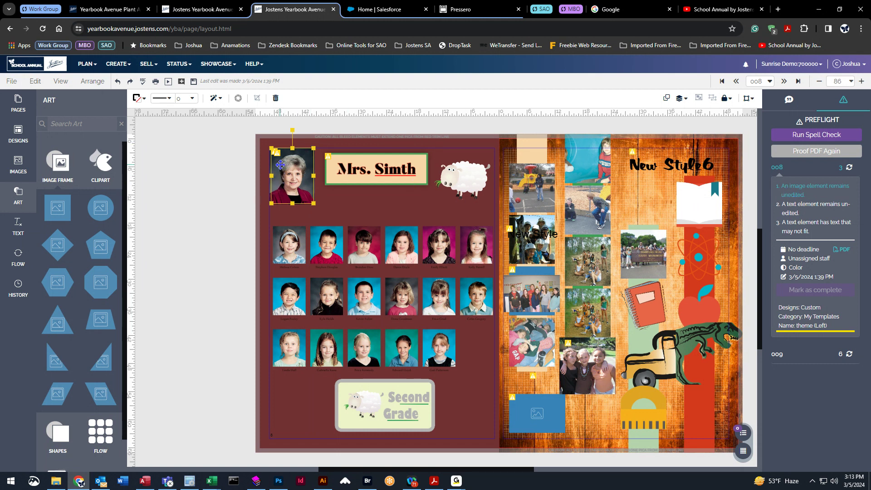
click(241, 196)
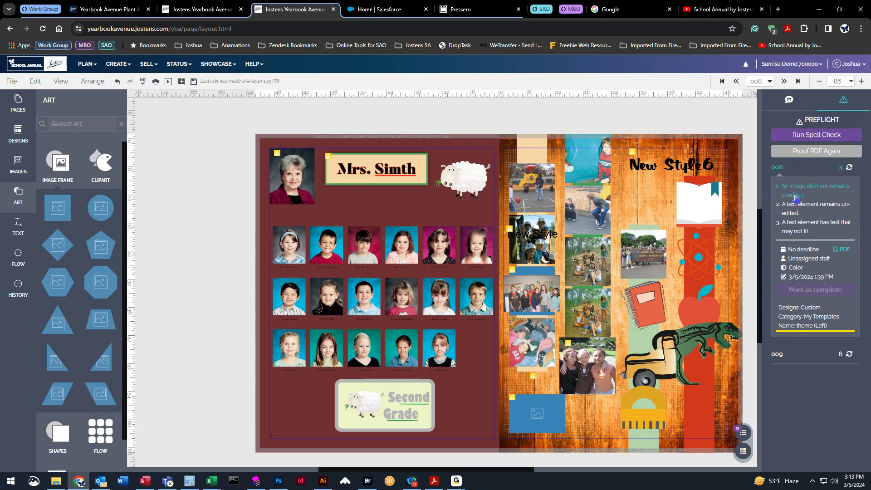
click(194, 82)
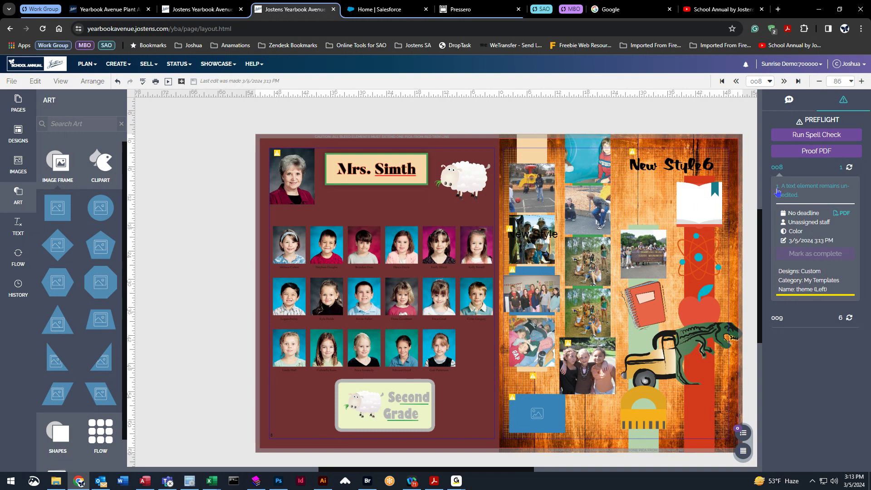
Step: Move the unedited text box off the teacher's portrait to inspect it, and put it back on the portrait's upper corner
click(811, 192)
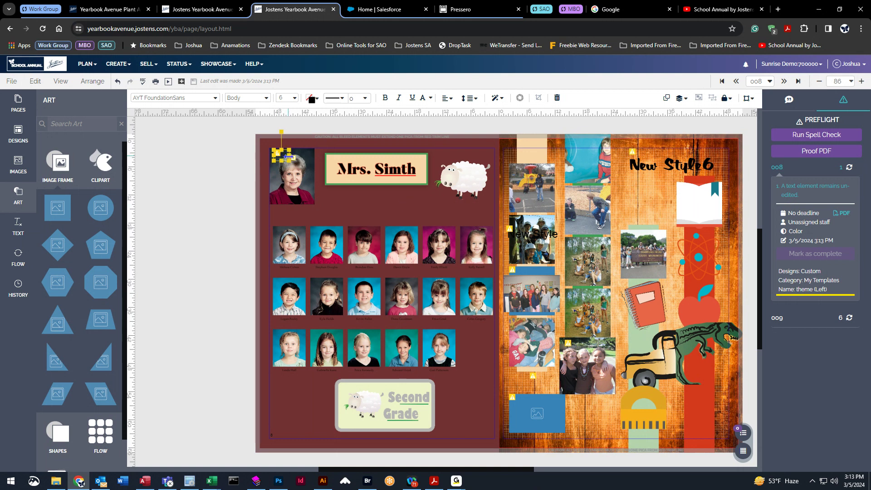
drag(285, 156, 372, 203)
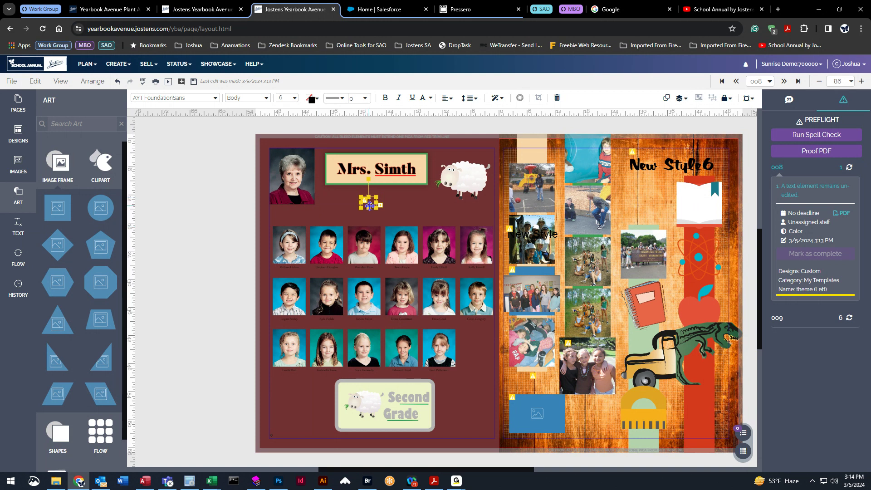
drag(368, 201, 276, 154)
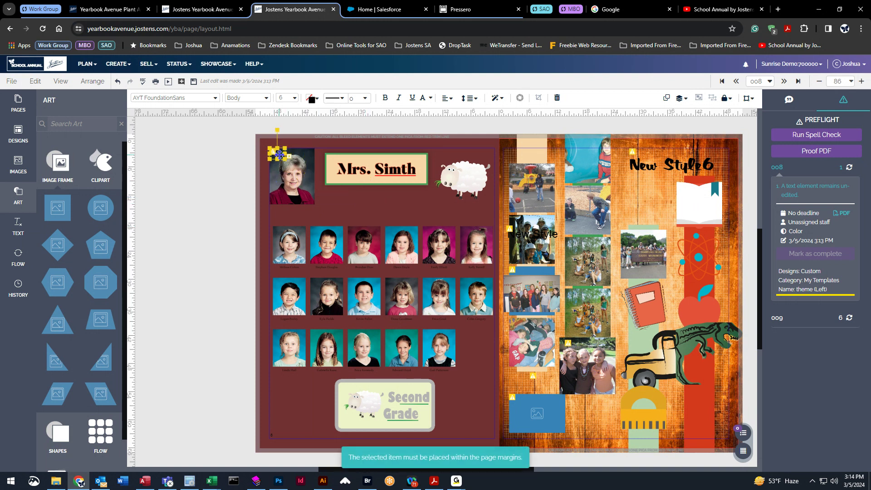
Step: Delete the unedited text box over the teacher's portrait and save the page
click(340, 194)
click(277, 153)
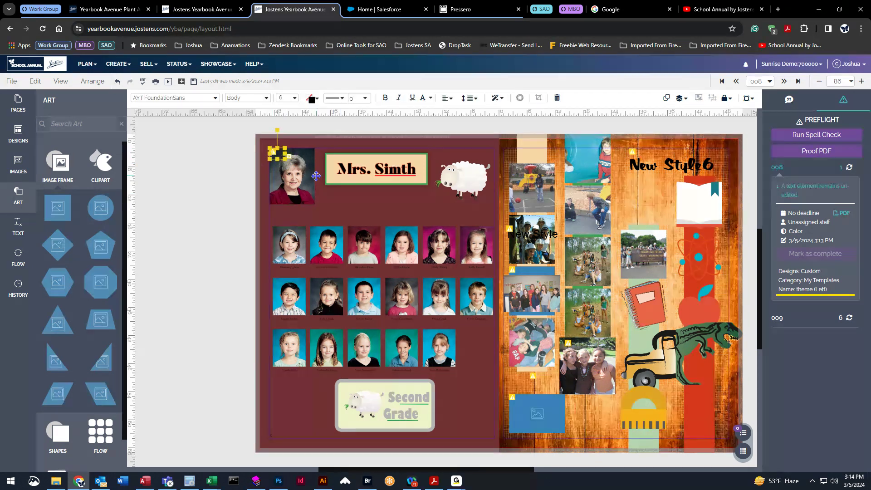
click(347, 210)
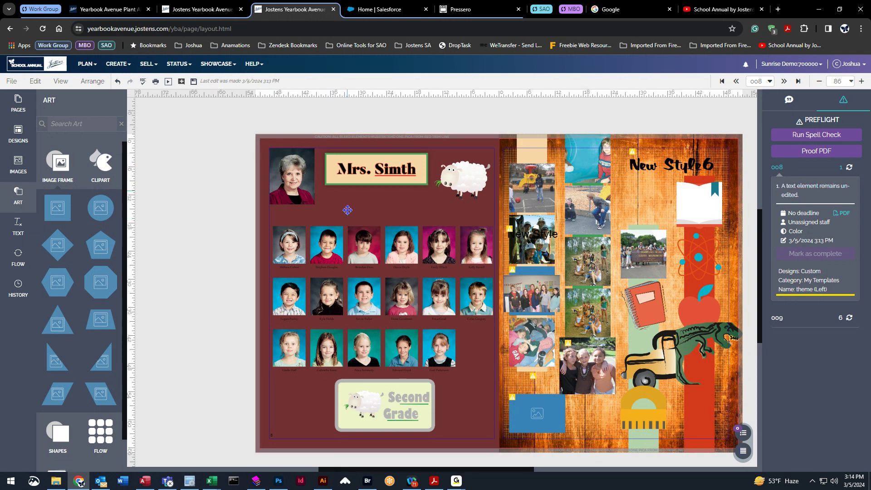
click(192, 85)
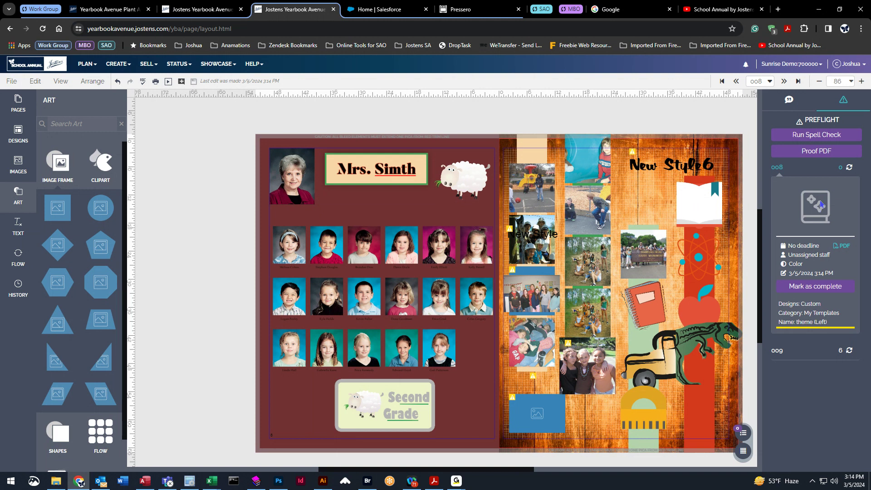
Step: Mark page 008 as complete and expand the preflight warnings for page 009
click(831, 291)
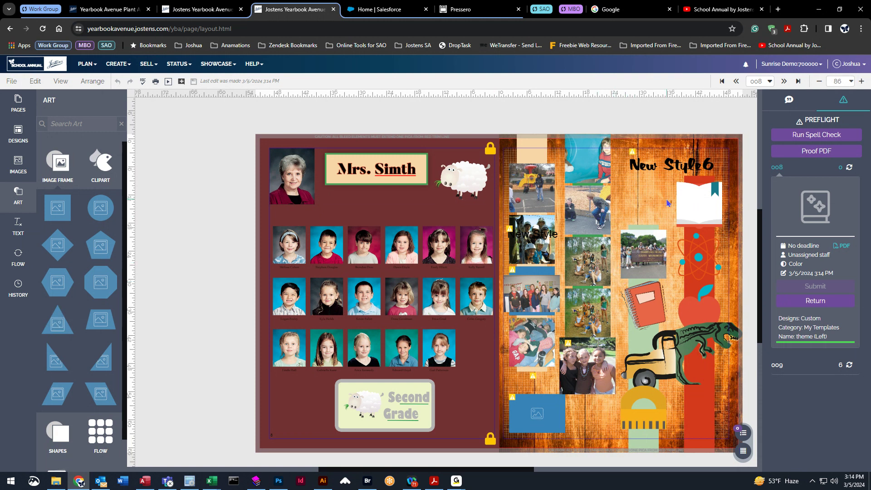
click(805, 167)
click(809, 193)
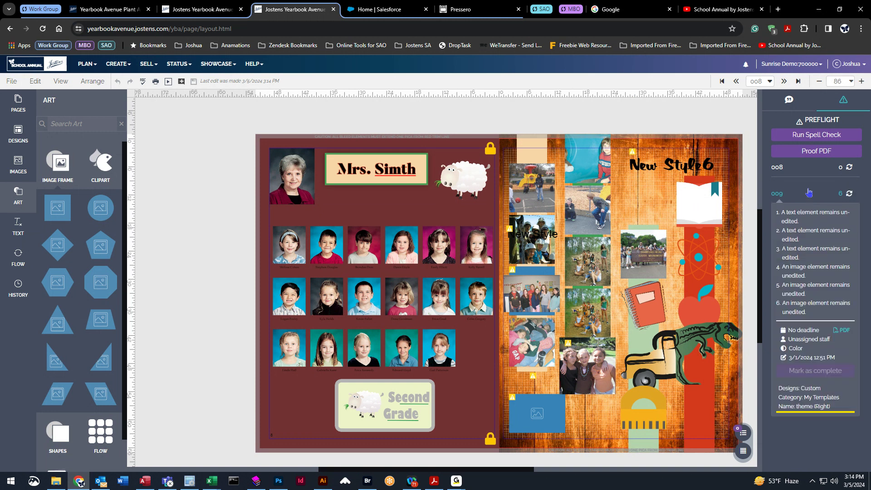
Step: Delete the three unedited text elements on page 009: the small box below the photo column, "New Style6" and "New Style"
click(813, 221)
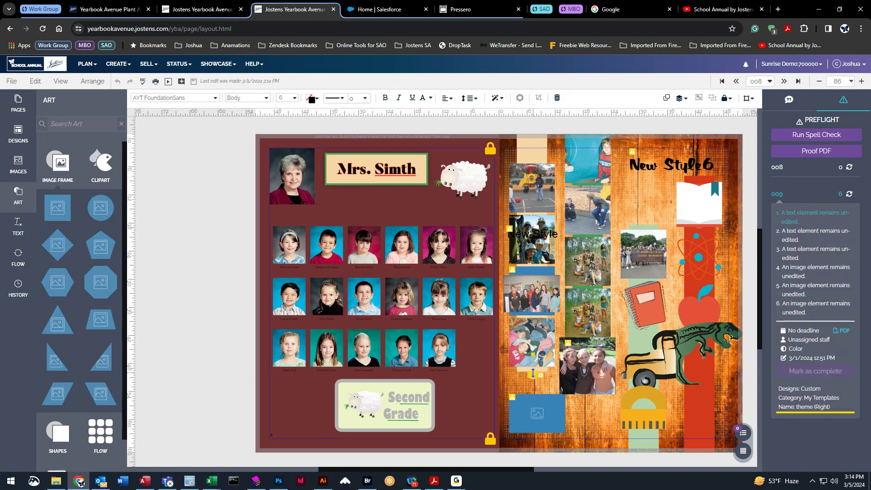
click(818, 219)
click(818, 218)
key(Delete)
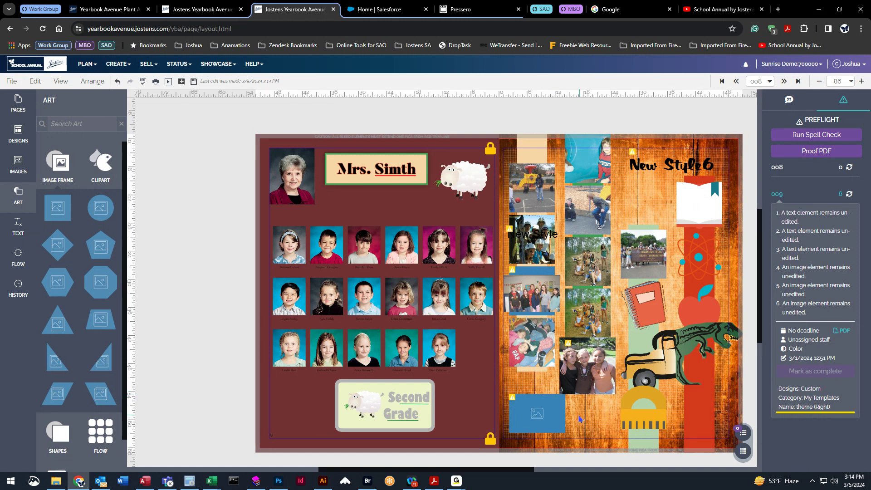
click(810, 235)
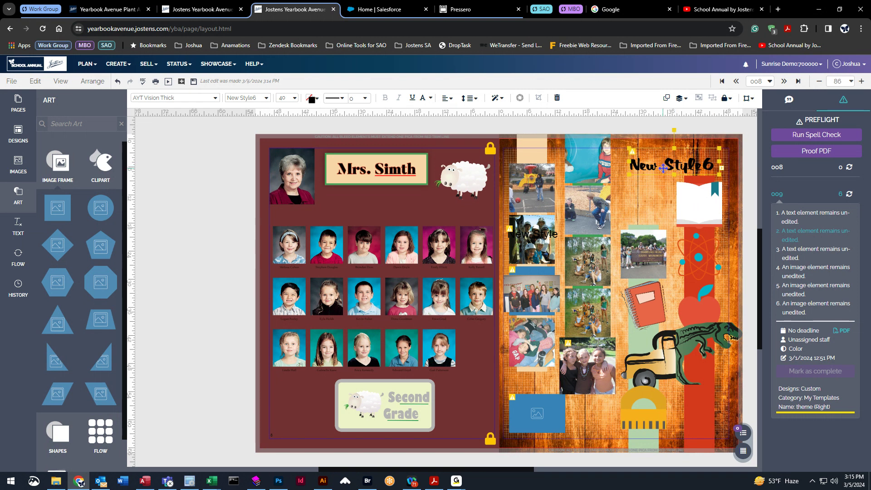
key(Delete)
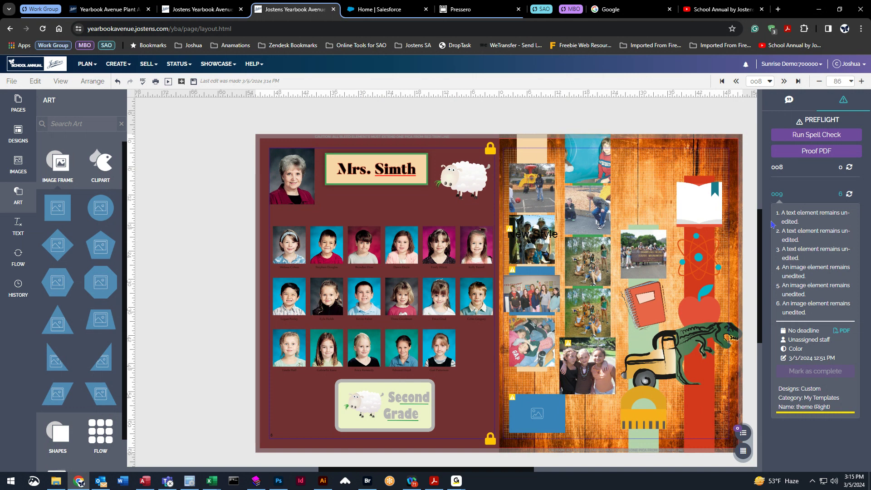
click(813, 248)
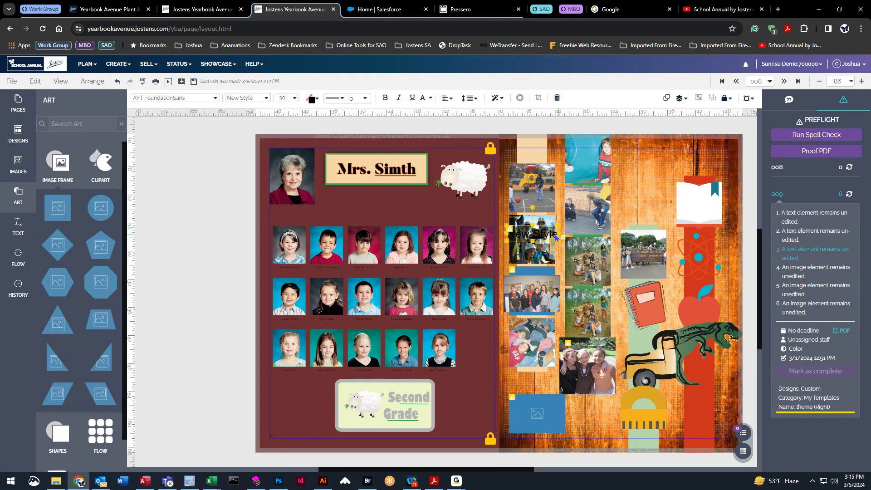
key(Delete)
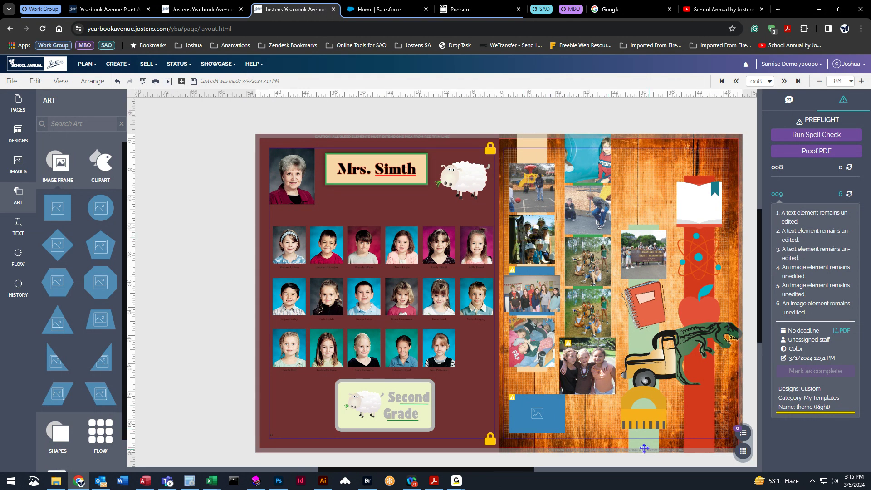
Step: Delete the empty image frame near page 009's lower edge and the one behind the group photo, and save the page
click(816, 271)
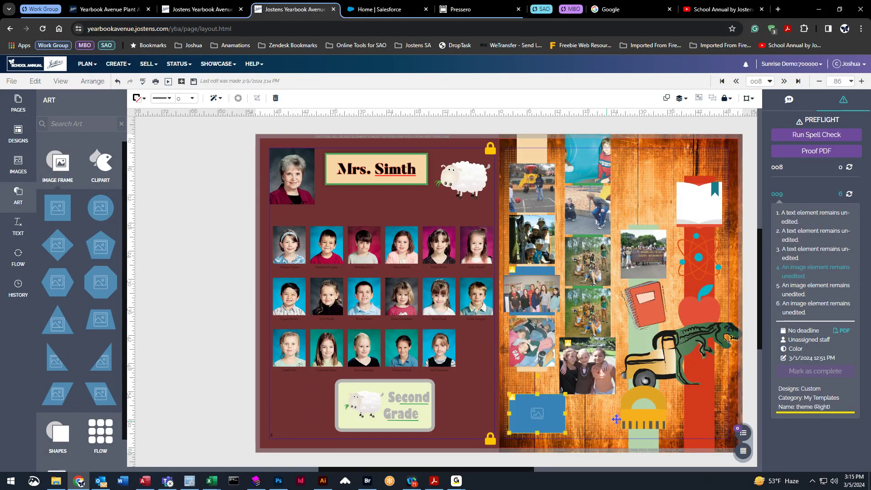
key(Delete)
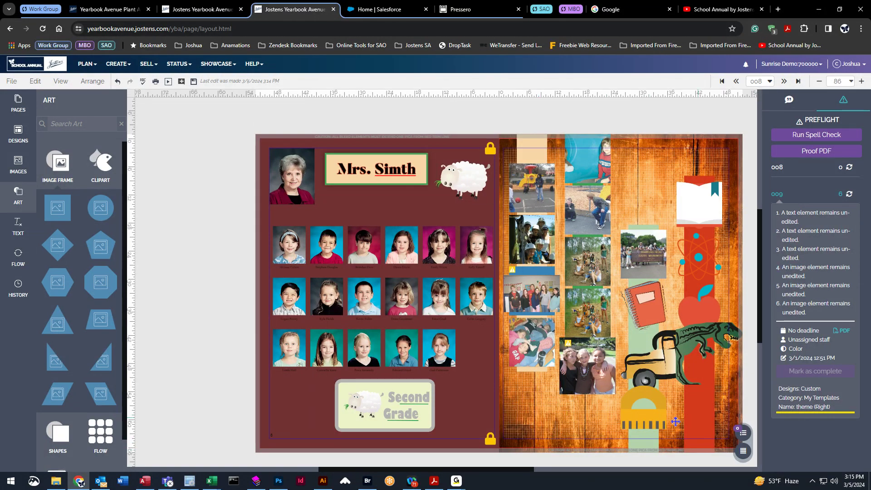
click(821, 285)
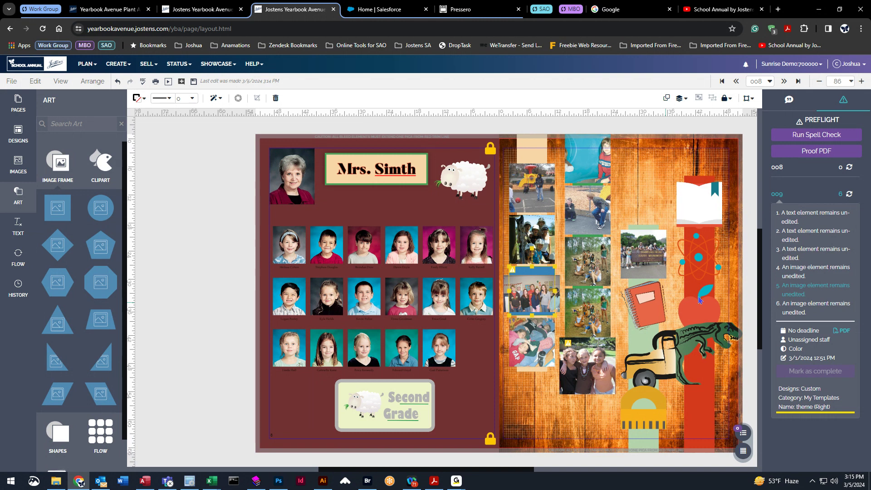
click(532, 295)
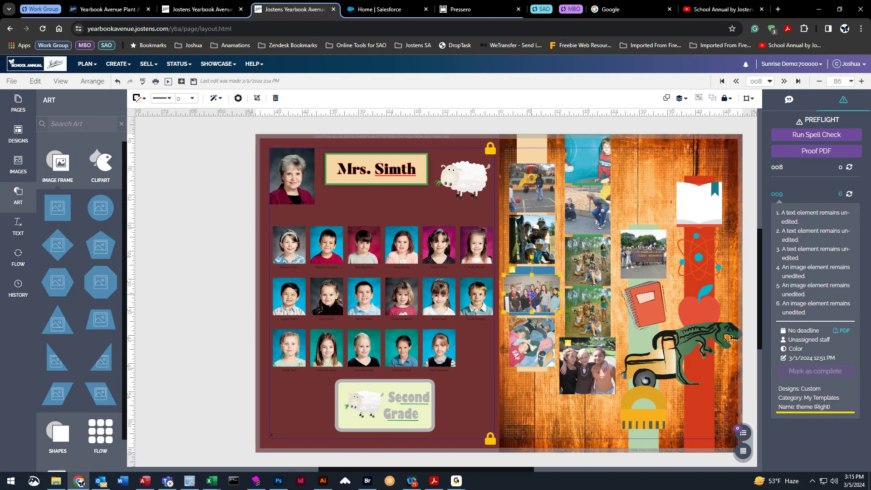
mouse_move(531, 295)
mouse_down()
mouse_move(594, 288)
mouse_move(531, 294)
mouse_up()
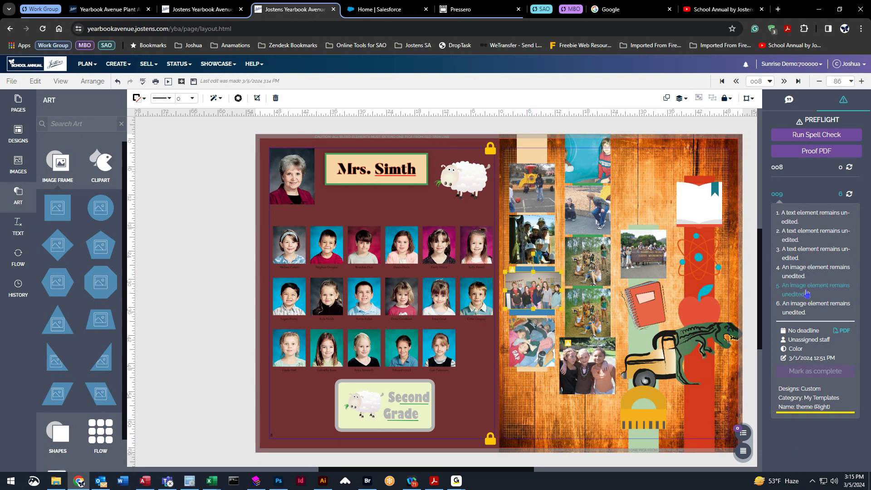
mouse_move(522, 296)
mouse_down()
mouse_move(511, 334)
mouse_move(482, 347)
mouse_move(527, 294)
mouse_up()
click(543, 293)
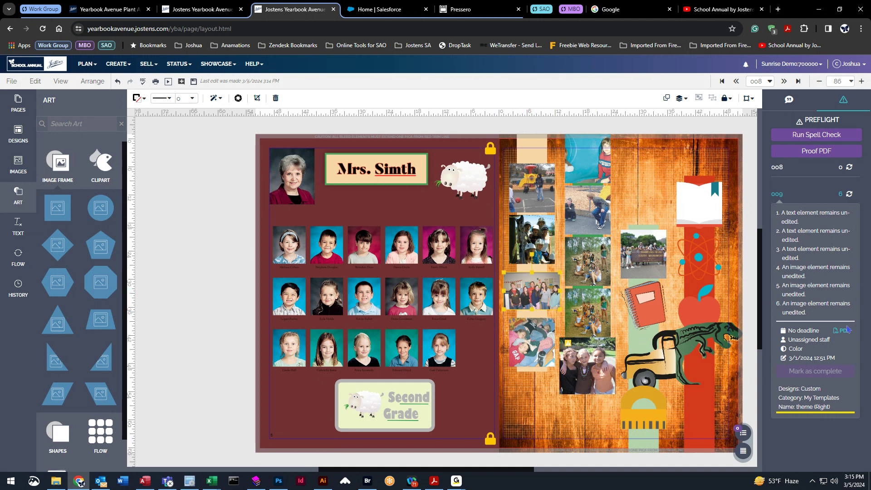
click(193, 81)
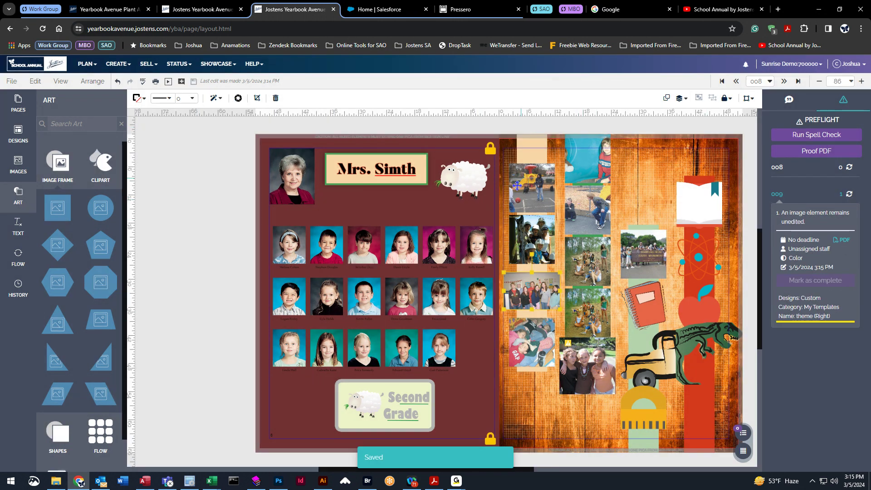
Step: Delete the unedited image frame behind the photo of three girls on page 009 and save
click(800, 217)
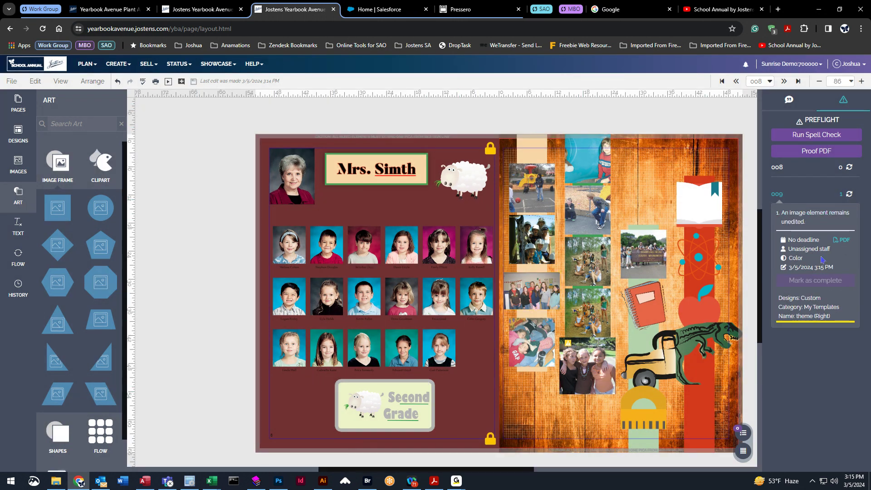
click(794, 223)
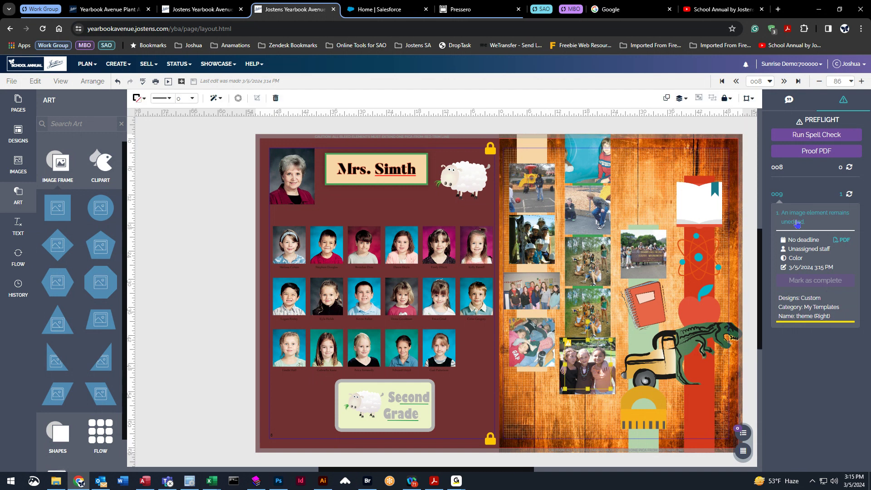
click(797, 224)
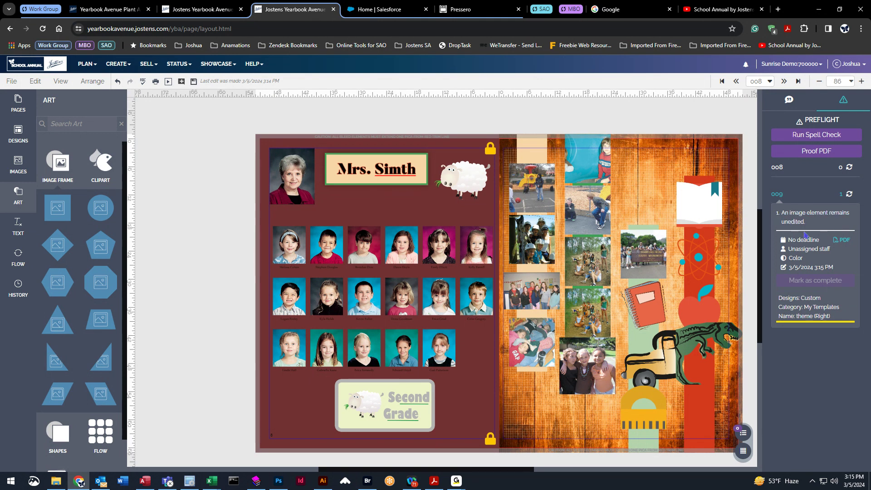
click(193, 82)
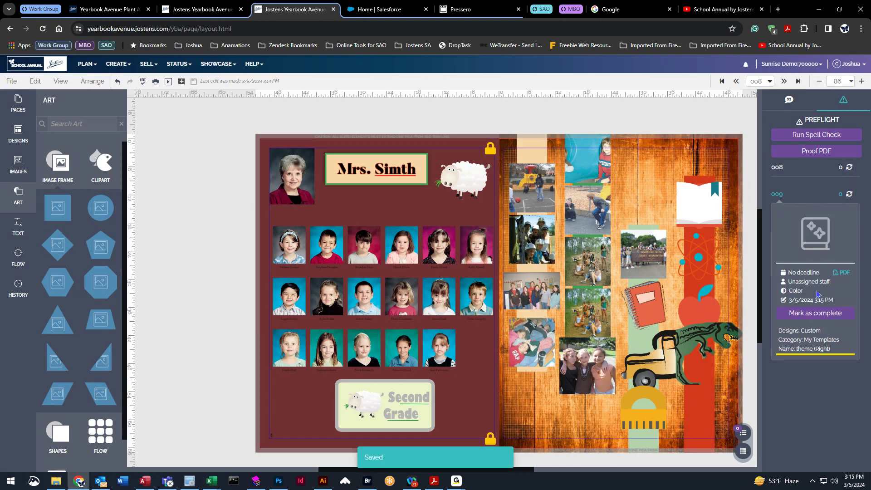
Step: Mark page 009 as complete and go to the next spread, pages 010 and 011
click(822, 315)
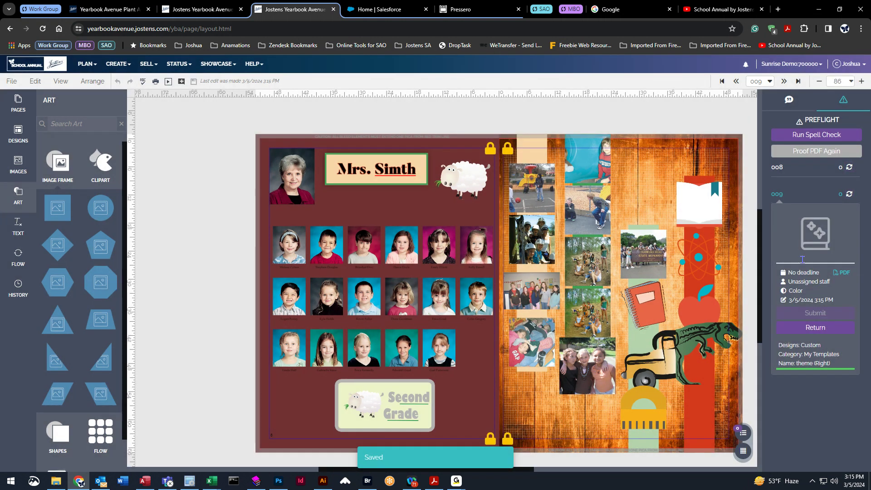
click(784, 80)
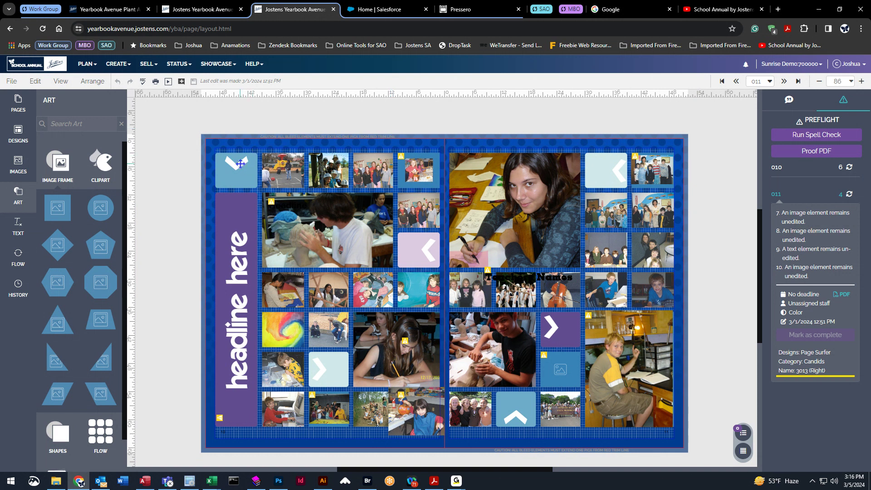
Step: Inspect the white arrows on the colored tiles of pages 010 and 011, highlighting the pink tile's arrow as text
click(591, 166)
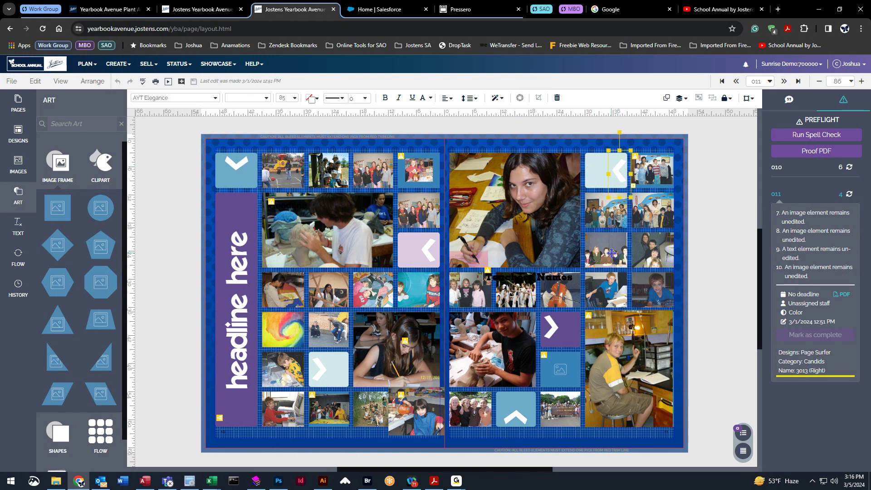
click(236, 158)
click(437, 253)
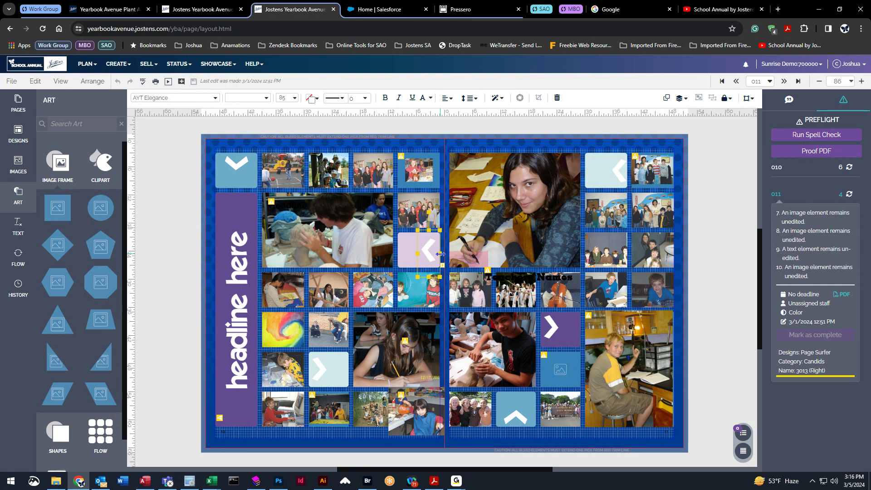
double_click(428, 246)
drag(428, 246, 438, 249)
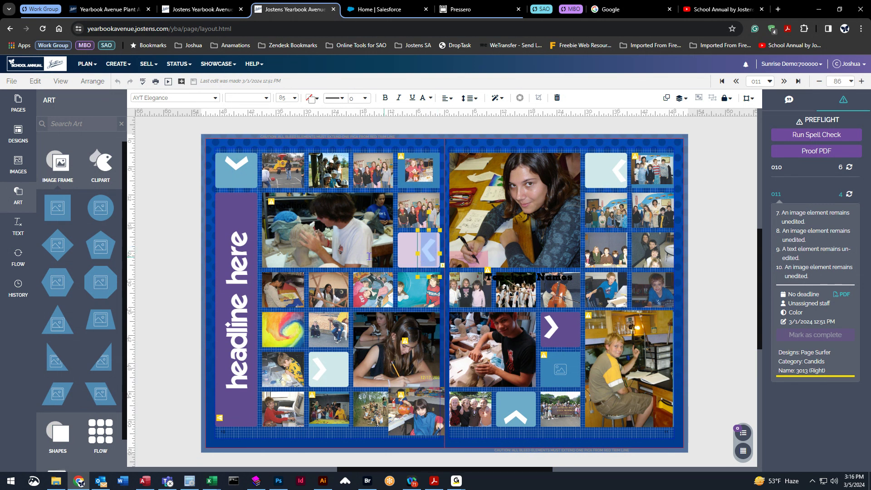
click(189, 244)
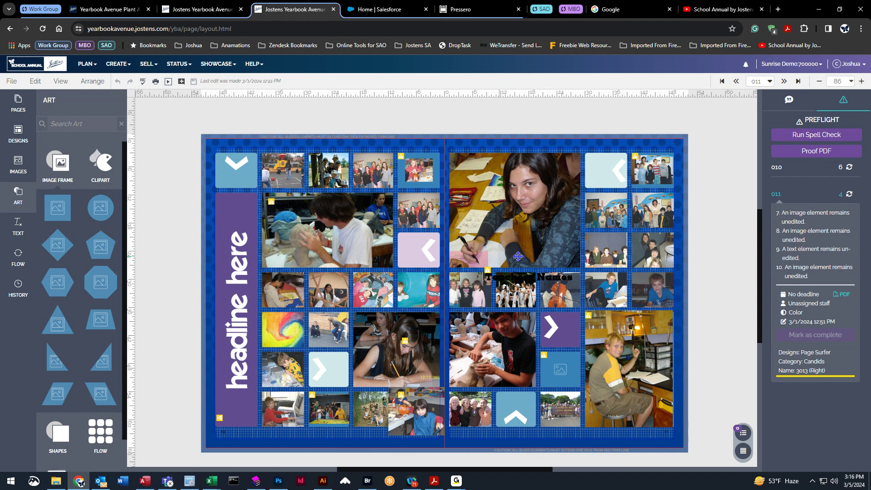
click(234, 162)
click(424, 251)
click(552, 327)
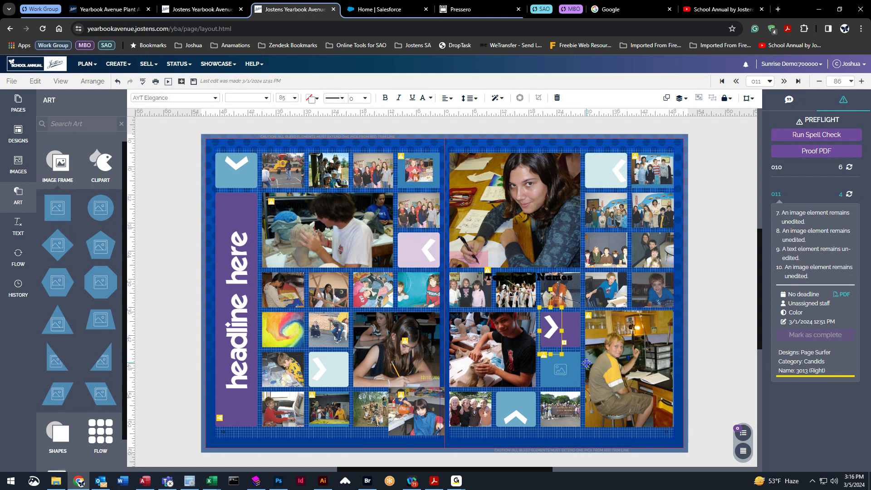
Step: Check the arrows on the blue, pink, purple and pale blue tiles of pages 010 and 011 by selecting them
click(245, 164)
click(430, 253)
click(552, 333)
click(323, 379)
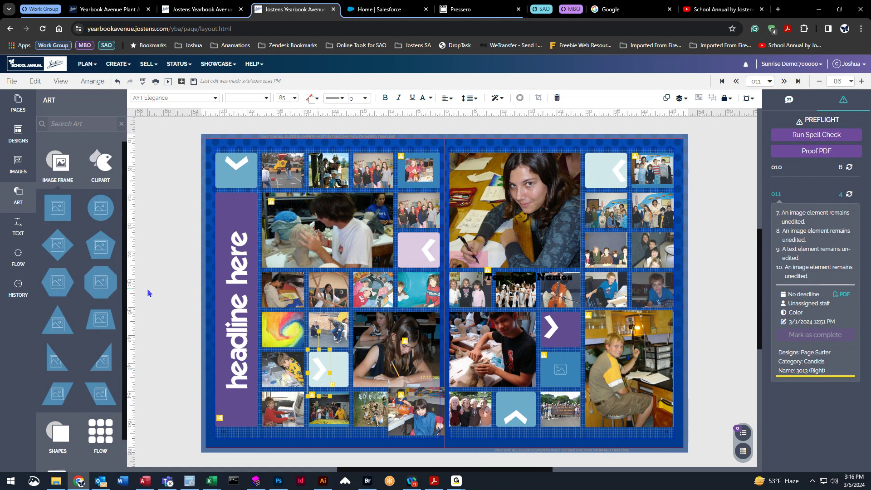
Step: Save the spread's changes, go to pages 012 and 013, and examine the upper third-grade portrait rows up close
click(784, 82)
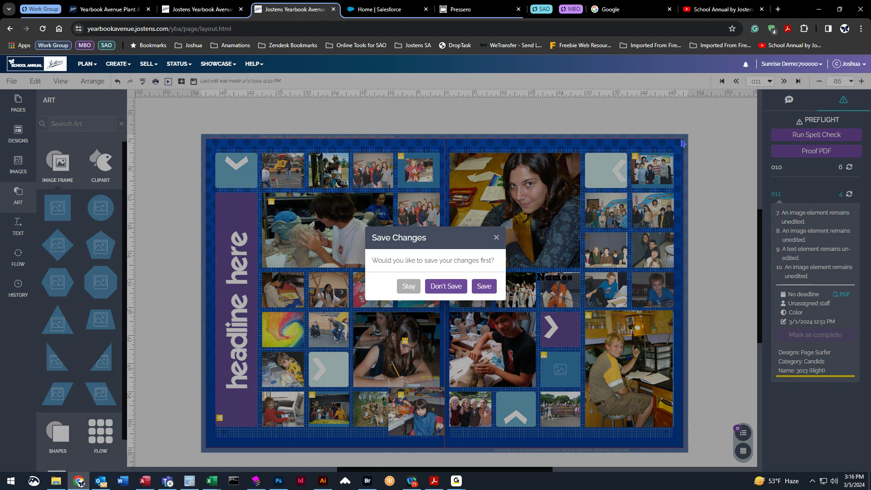
click(485, 292)
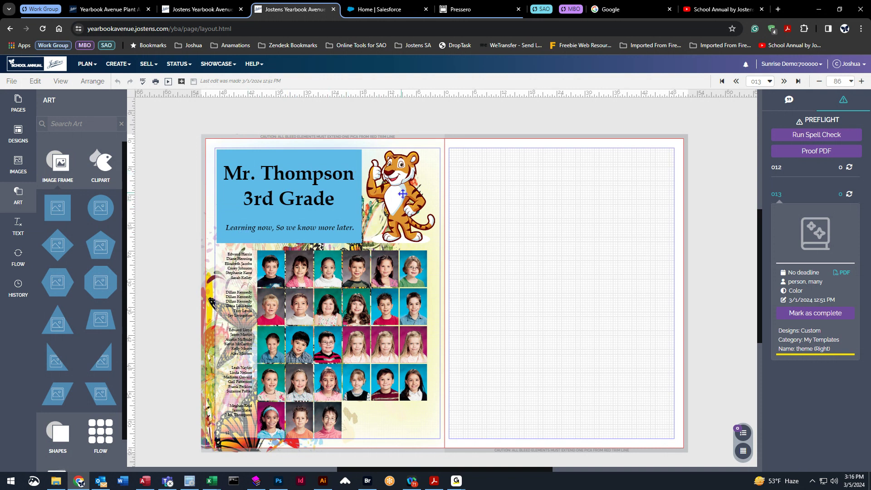
scroll(344, 359, up, 1)
scroll(345, 358, down, 1)
scroll(303, 351, up, 5)
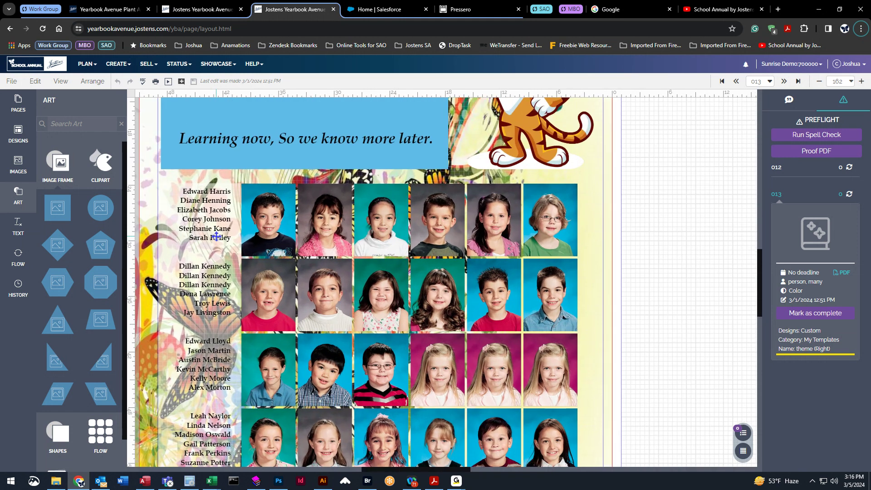
scroll(216, 236, up, 1)
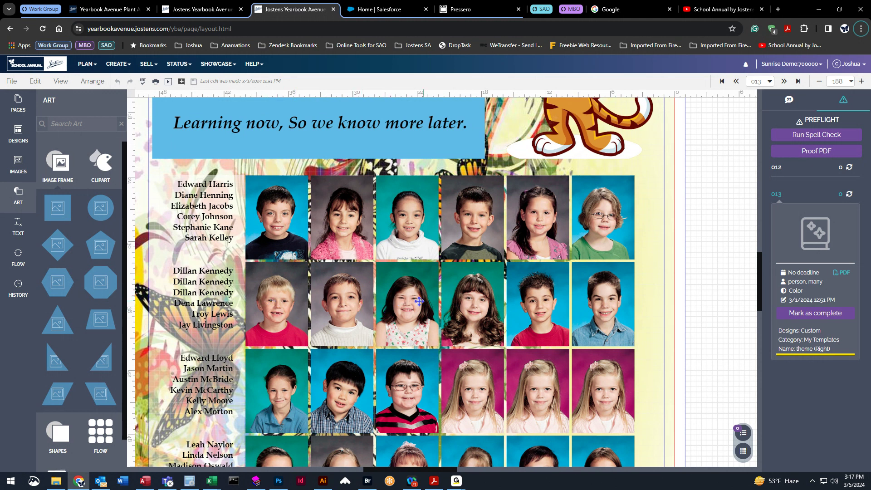
Step: Compare the name lists with each portrait row on page 012, including the teacher's portrait in the last row
scroll(404, 302, down, 3)
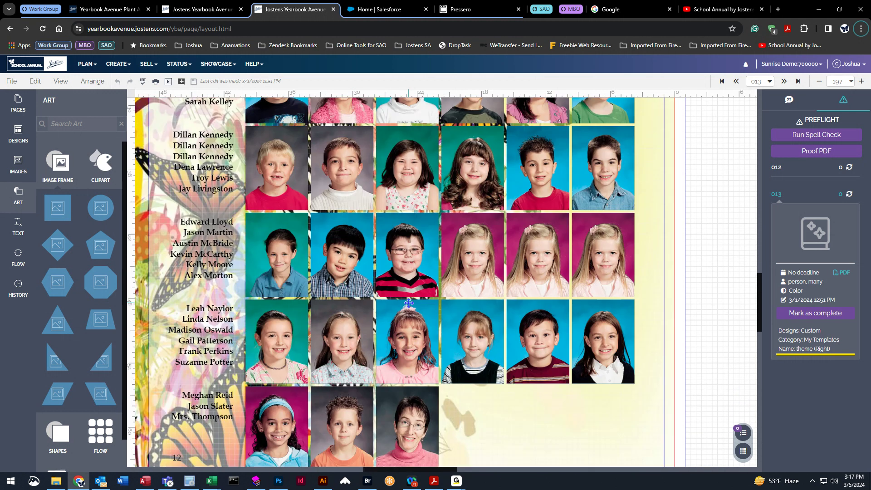
scroll(408, 303, down, 1)
scroll(335, 275, up, 1)
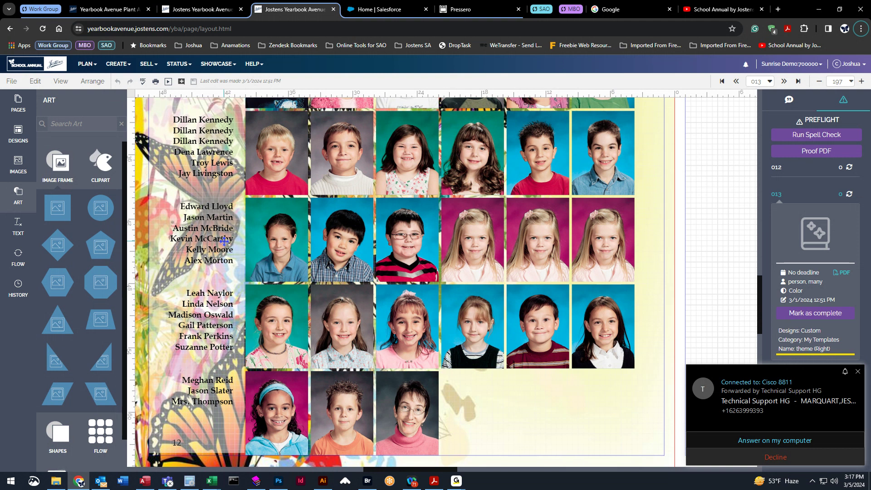
scroll(224, 240, down, 1)
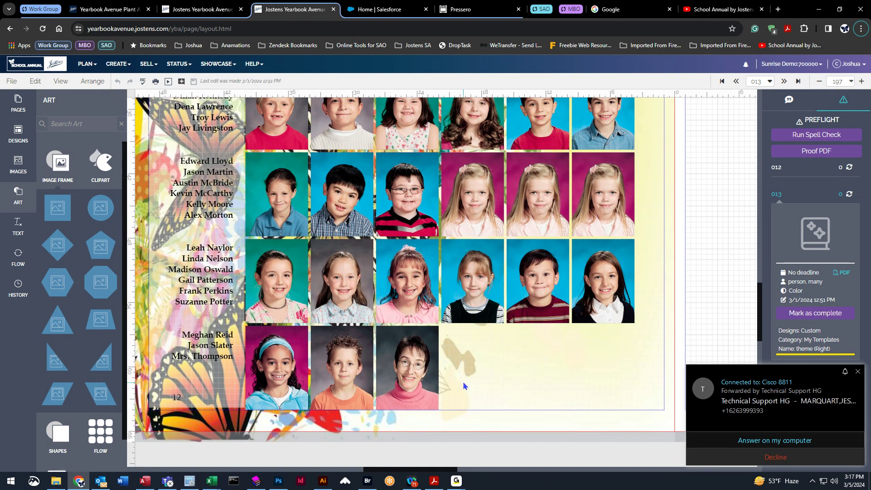
click(415, 350)
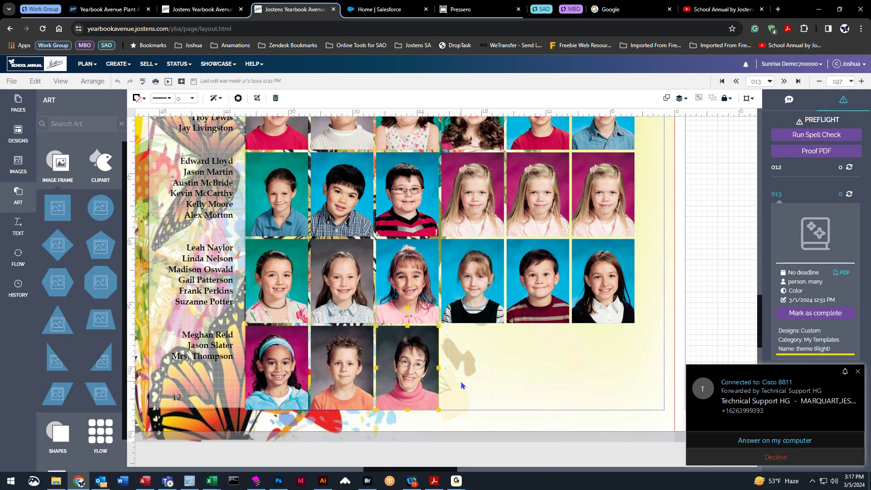
scroll(415, 363, up, 1)
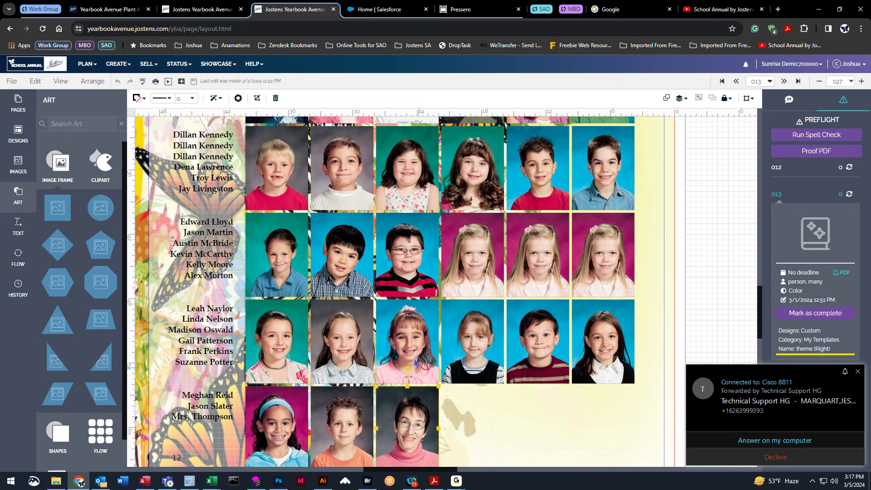
scroll(415, 363, up, 3)
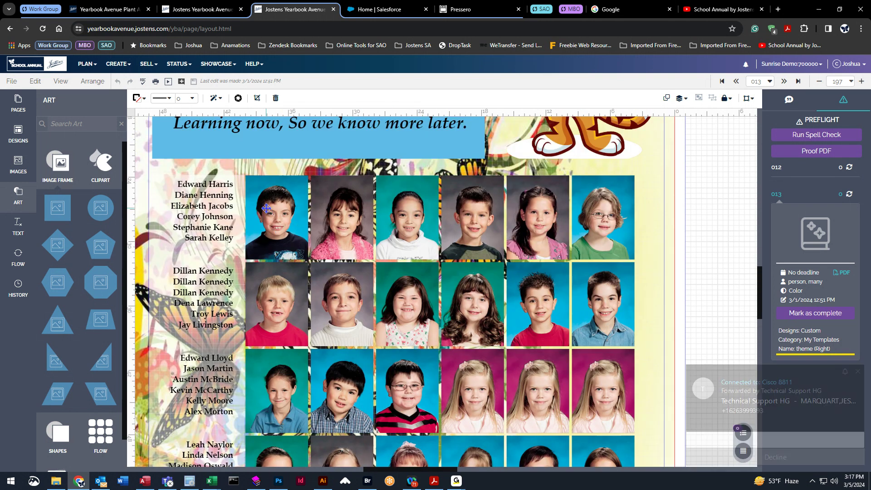
scroll(327, 254, down, 2)
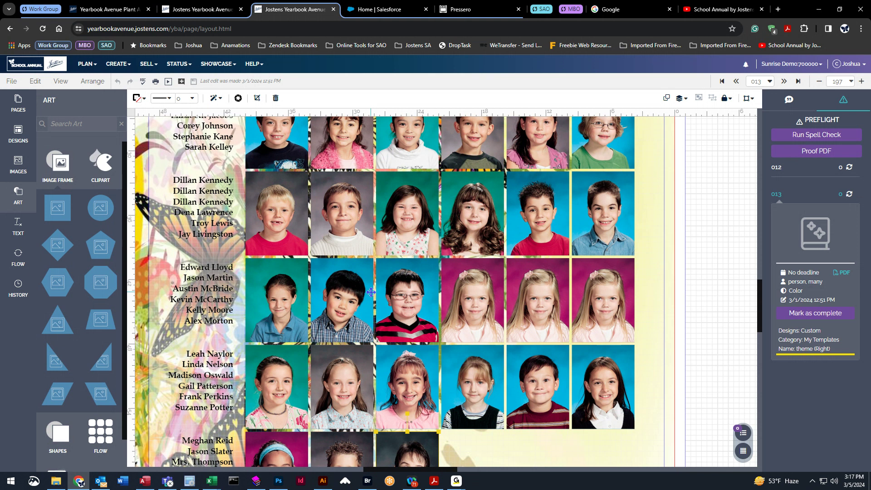
Step: Fit the whole spread of pages 012 and 013 in view and return to the page ladder
click(851, 81)
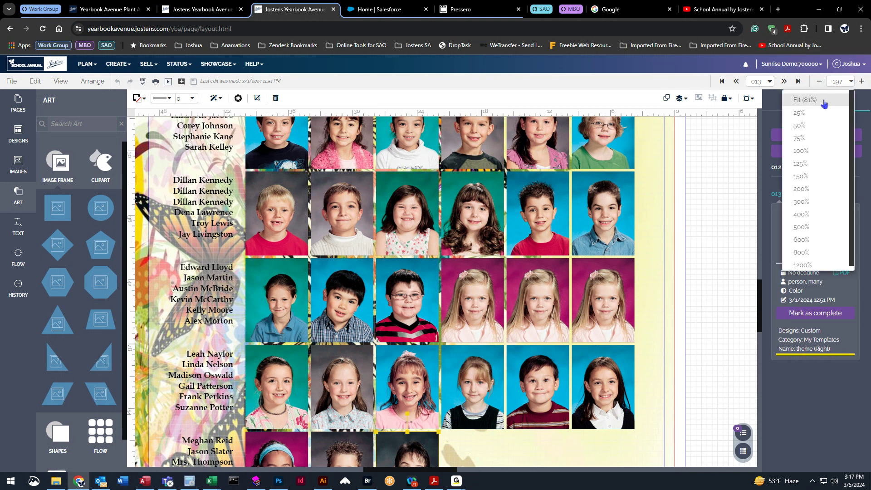
click(824, 104)
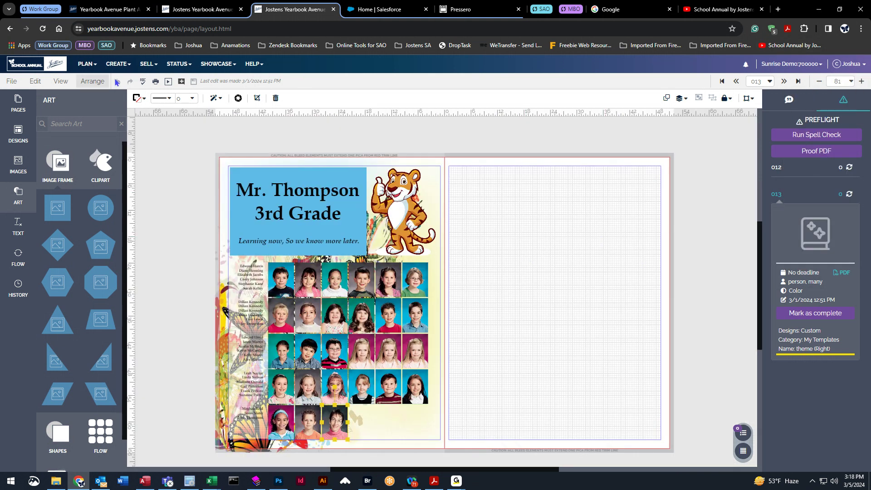
click(87, 63)
click(101, 91)
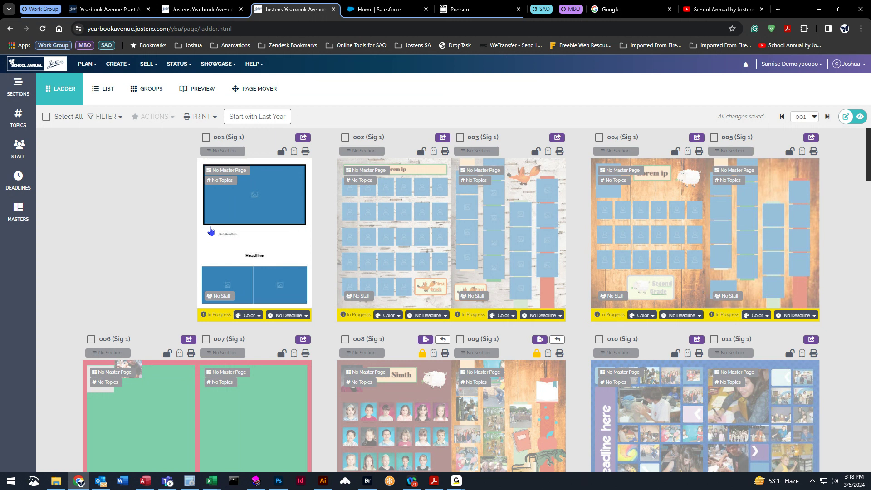
Step: Open the locked spread of pages 008 and 009, review its PDF proof, and close the proof
double_click(210, 231)
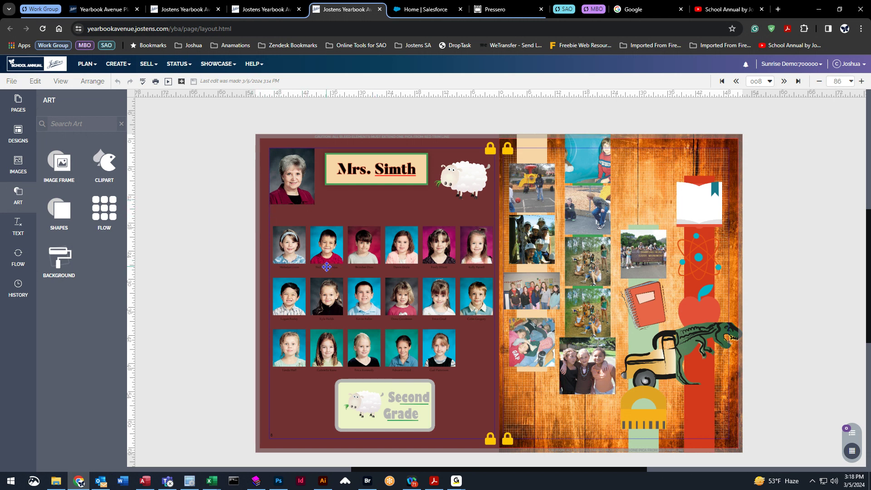
click(155, 82)
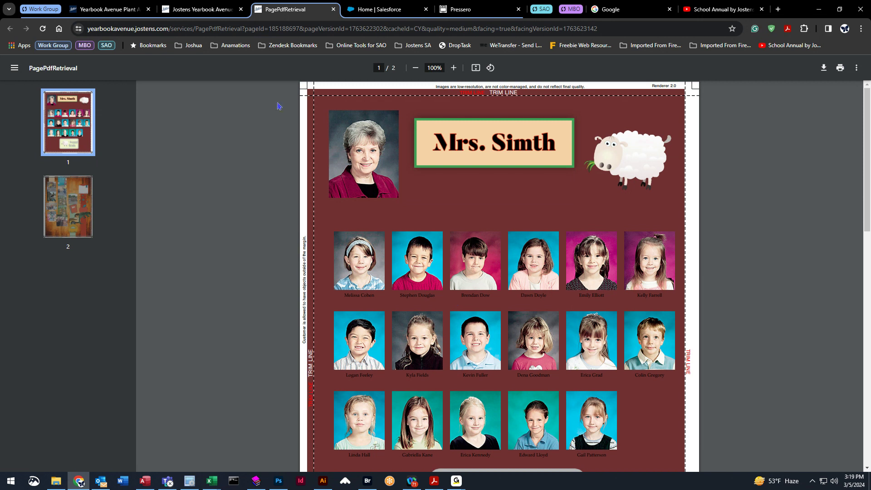
middle_click(282, 14)
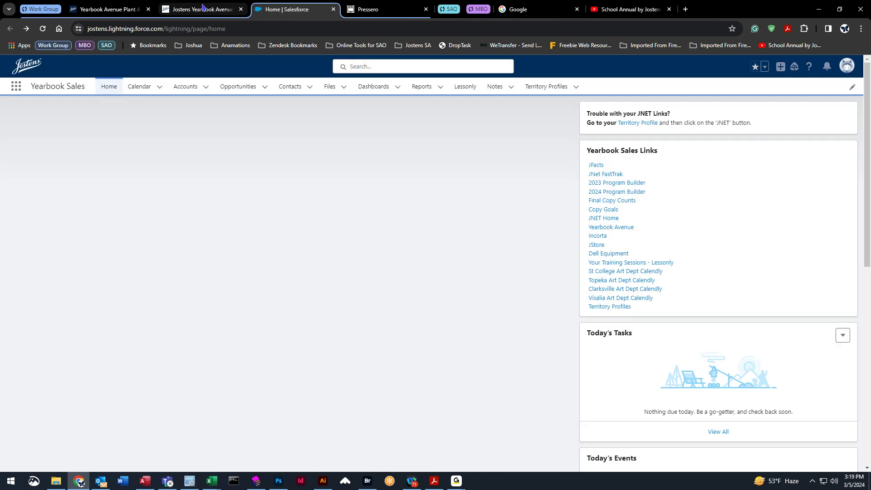
Step: Reopen the spread of pages 008 and 009 from the ladder and select the class portrait group on page 008
click(208, 10)
click(410, 356)
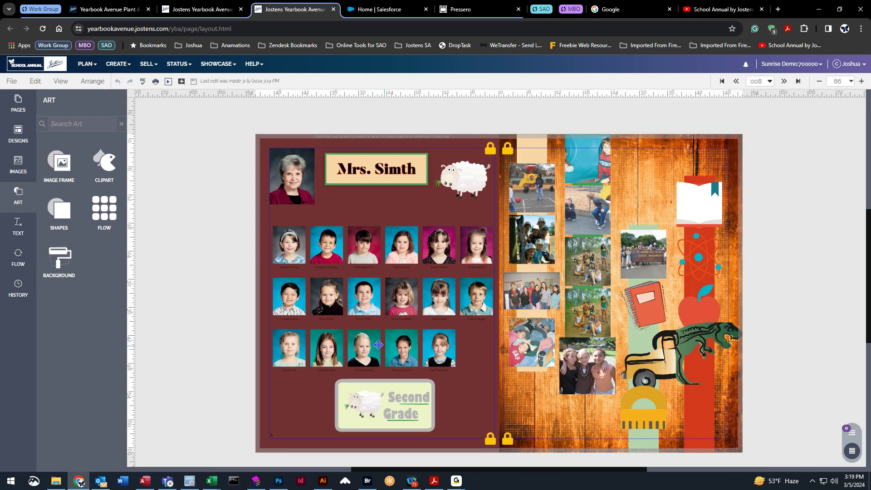
click(385, 248)
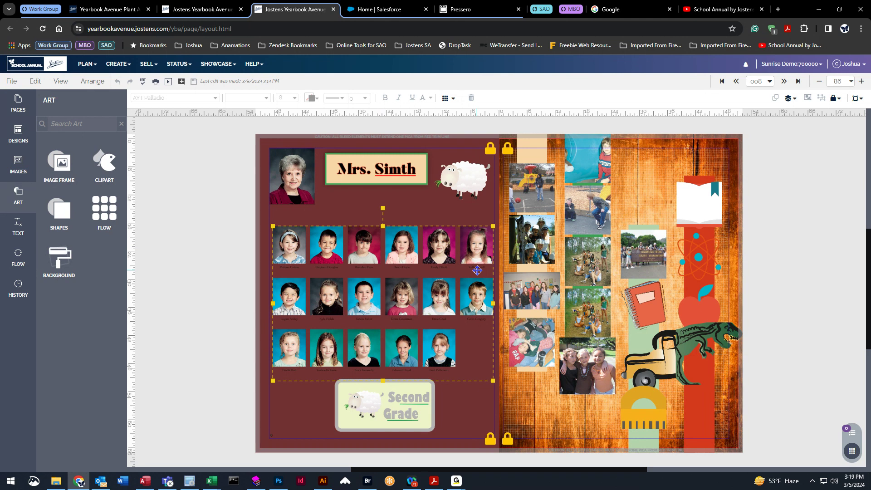
Step: Change the background of page 008 to the Brilliant Waves image BrilliantWaves_CA-06.tif and close the background settings
right_click(205, 198)
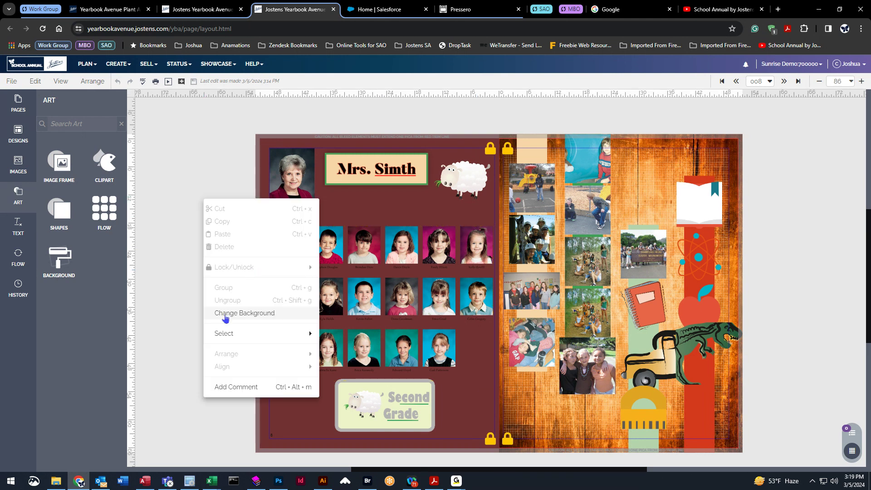
click(228, 316)
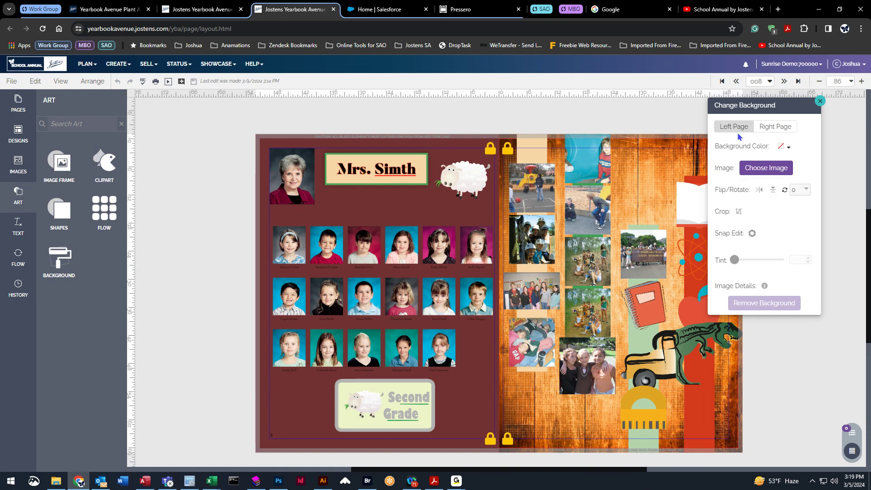
click(755, 168)
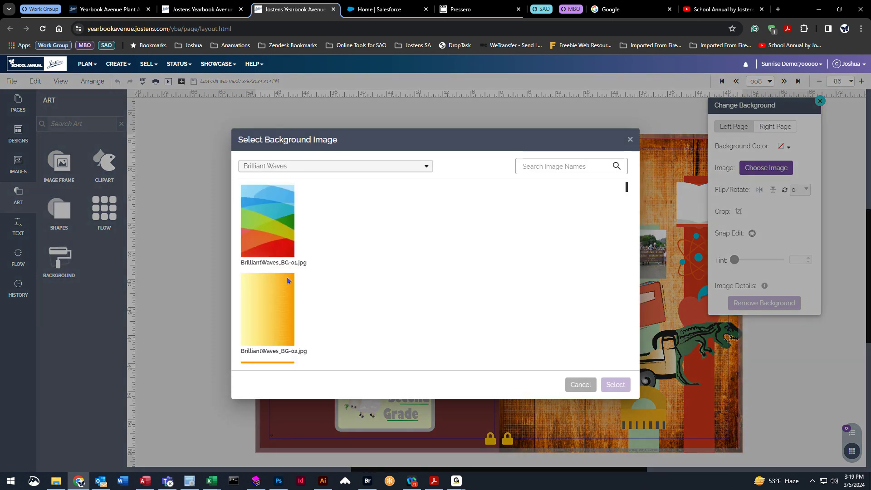
scroll(288, 297, down, 10)
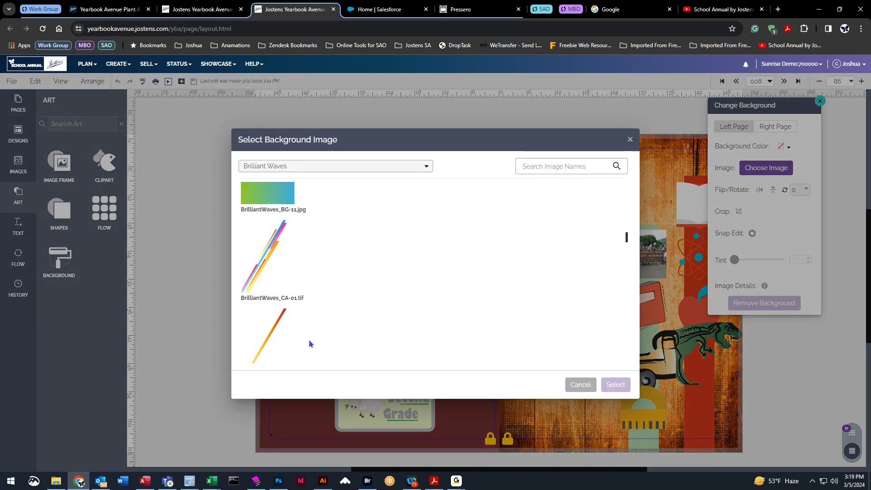
scroll(278, 311, down, 4)
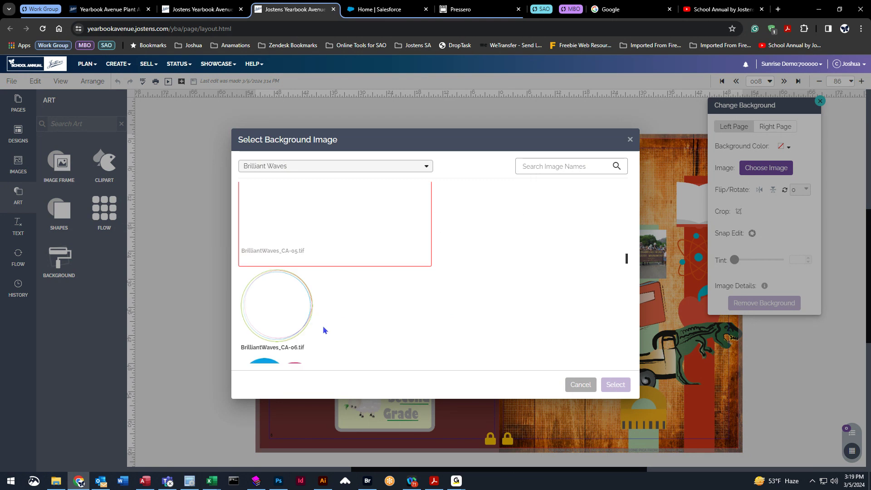
click(293, 314)
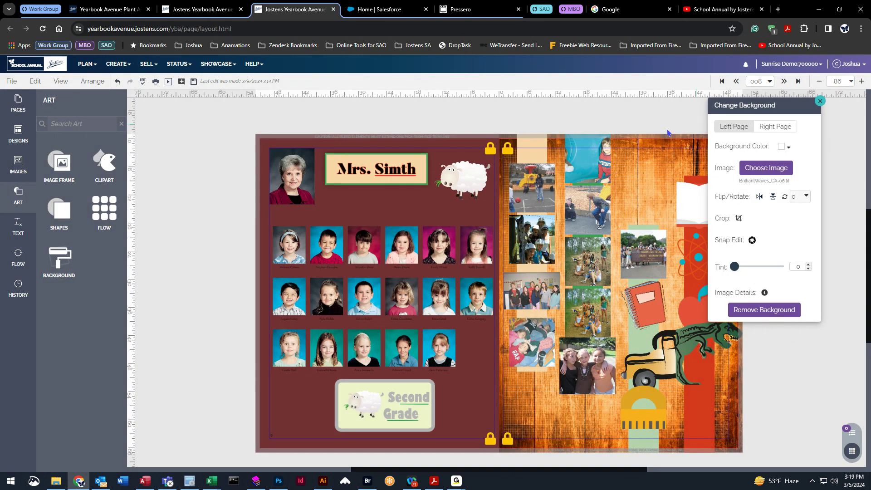
click(398, 145)
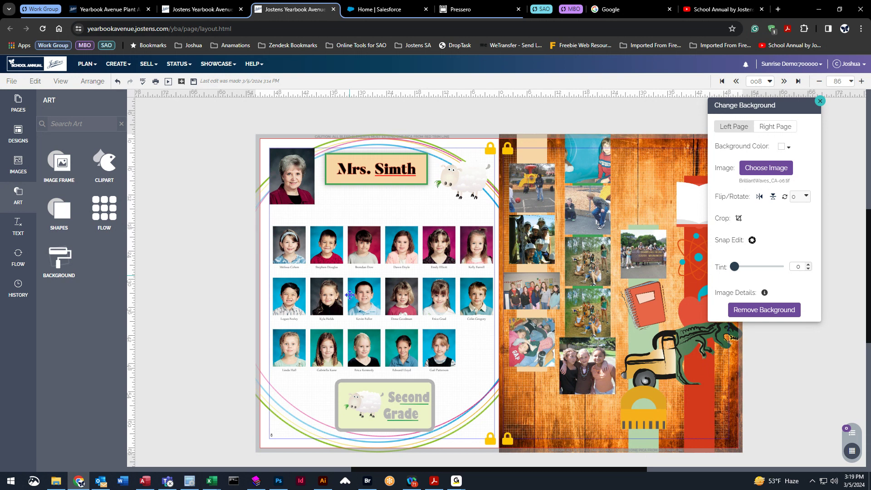
click(820, 101)
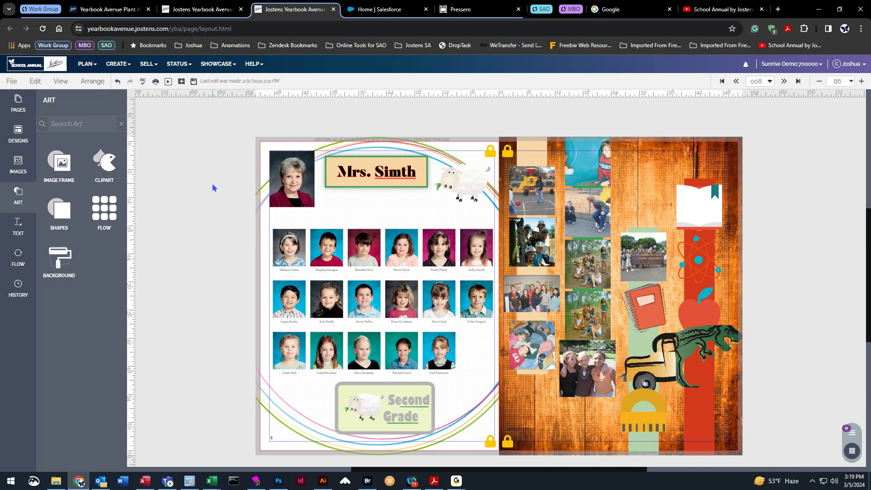
Step: Stay on the spread to save the new background, and close the page 008 layout
middle_click(289, 10)
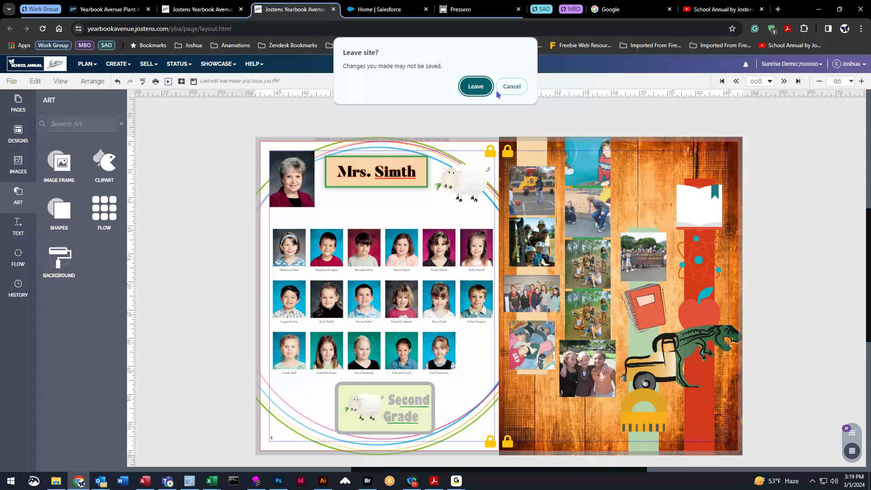
click(509, 87)
click(196, 83)
middle_click(279, 12)
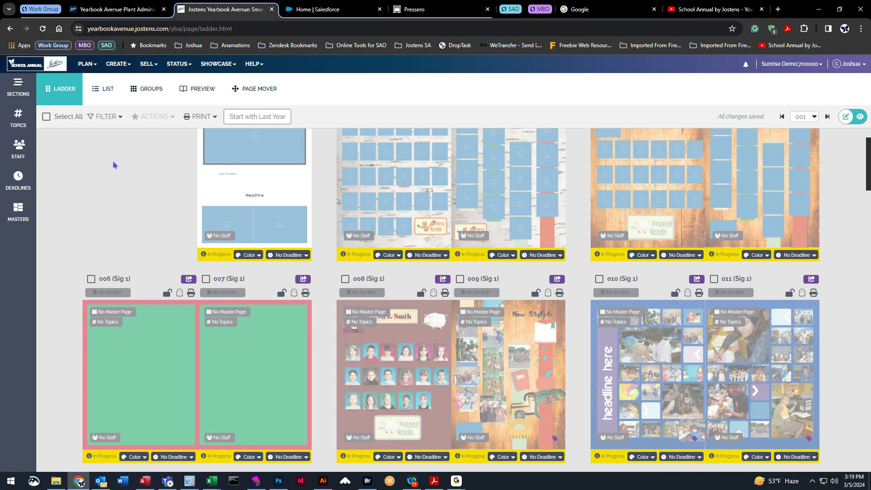
Step: Generate a PDF of all pages from the ladder and dismiss the progress notice
scroll(149, 217, up, 2)
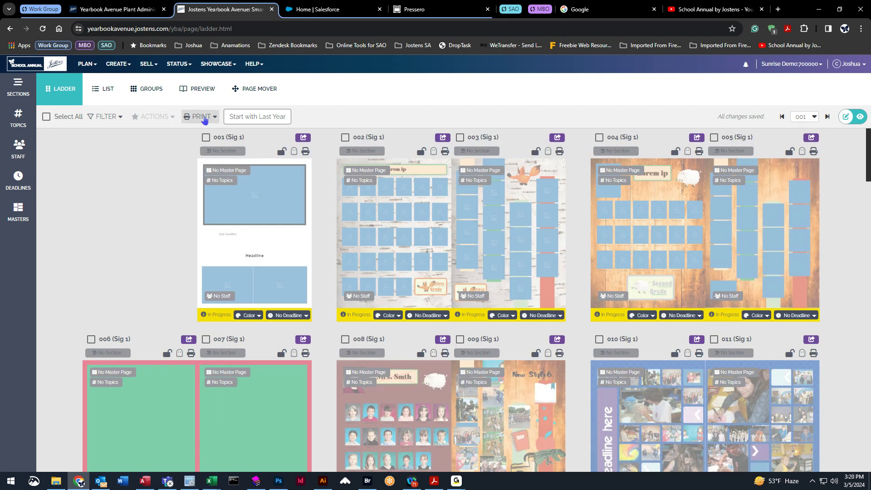
click(203, 117)
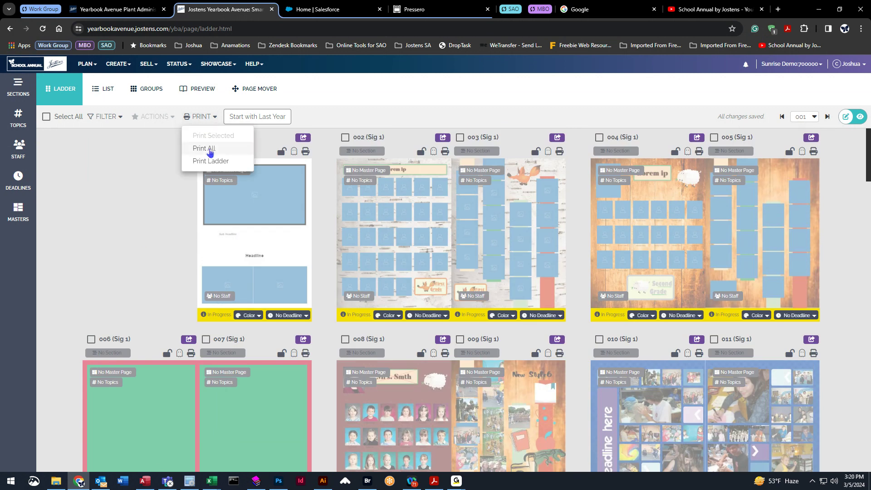
click(210, 149)
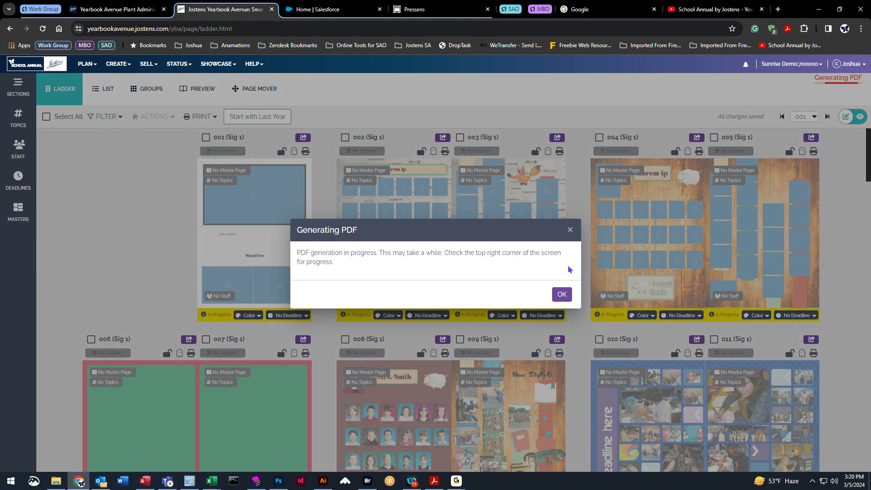
click(566, 295)
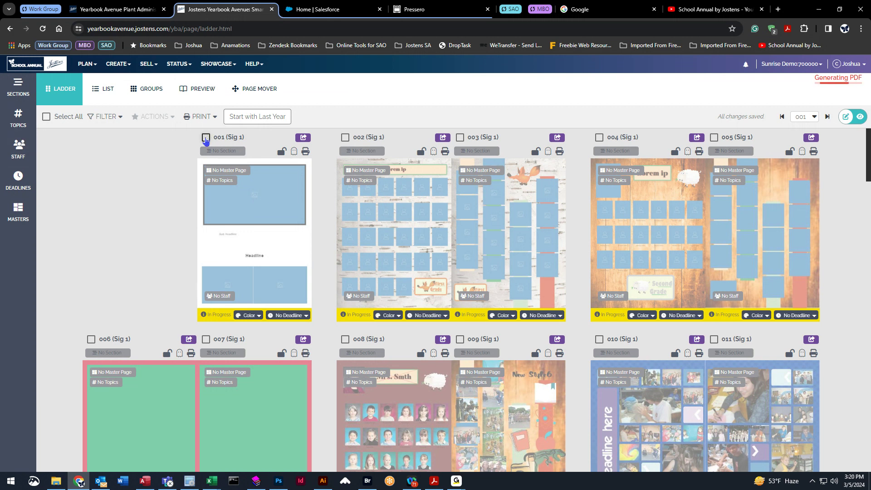
Step: Select pages 002 and 003 to view the print options for selected pages, and clear the selection
click(206, 137)
click(206, 137)
click(345, 137)
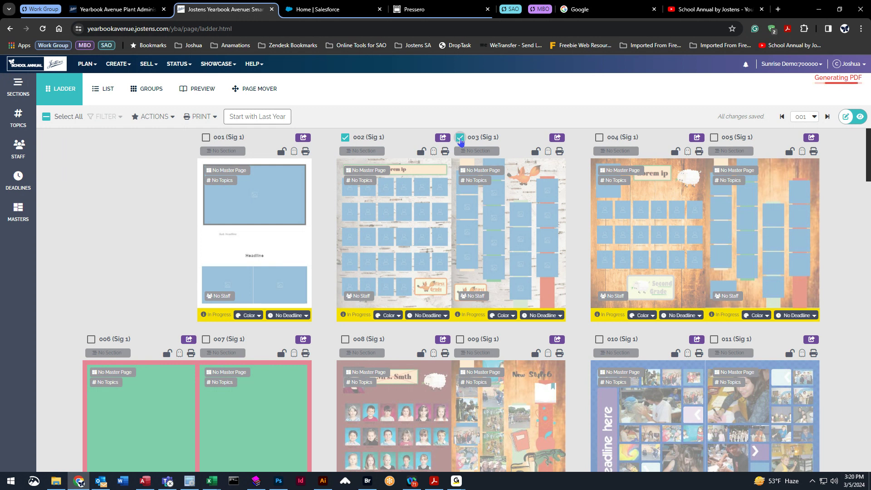
click(198, 117)
click(214, 118)
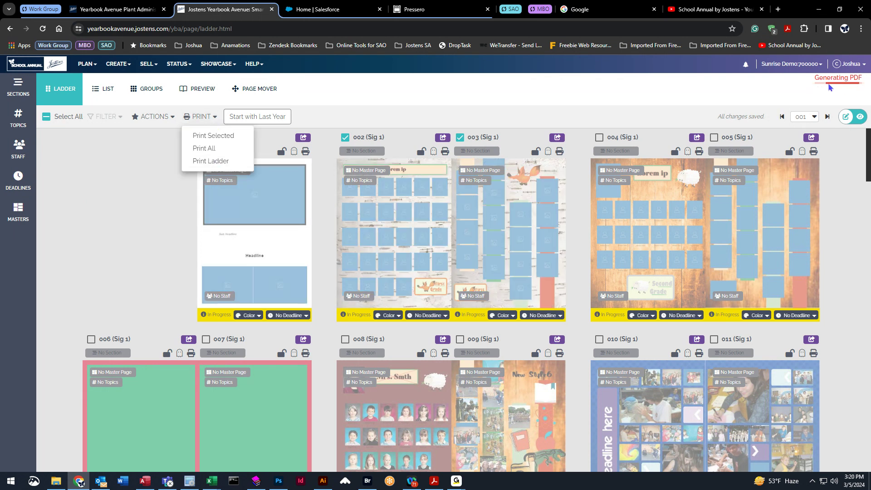
click(153, 227)
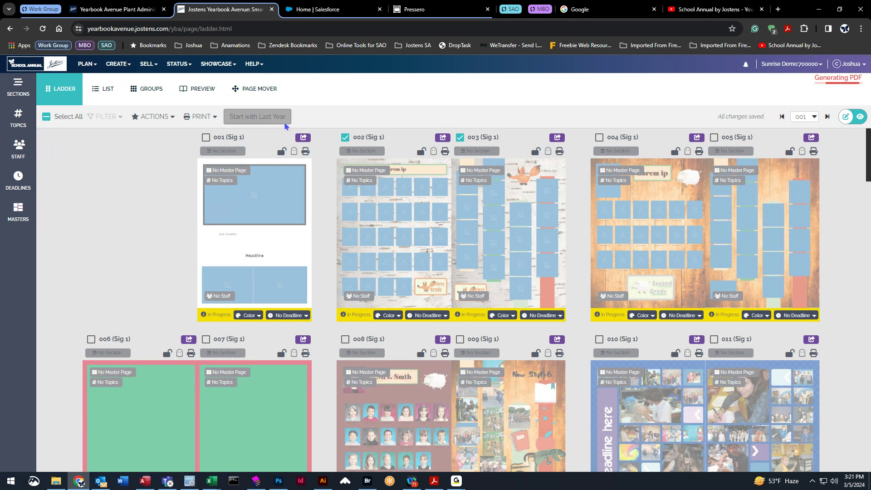
click(47, 118)
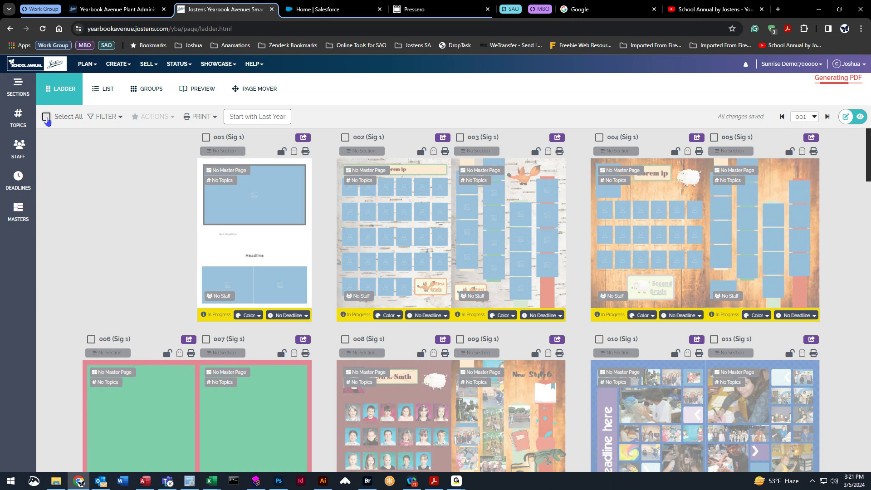
Step: Mark all ladder pages as complete and dismiss the page status summary
click(46, 117)
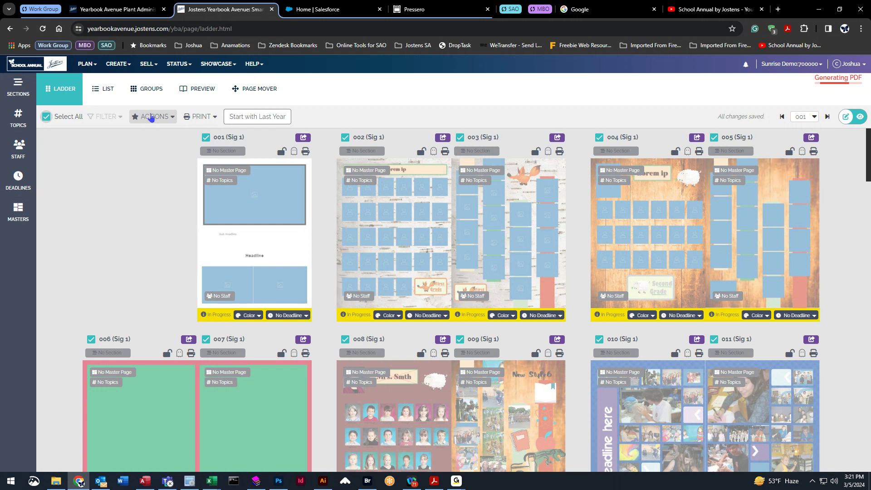
click(153, 117)
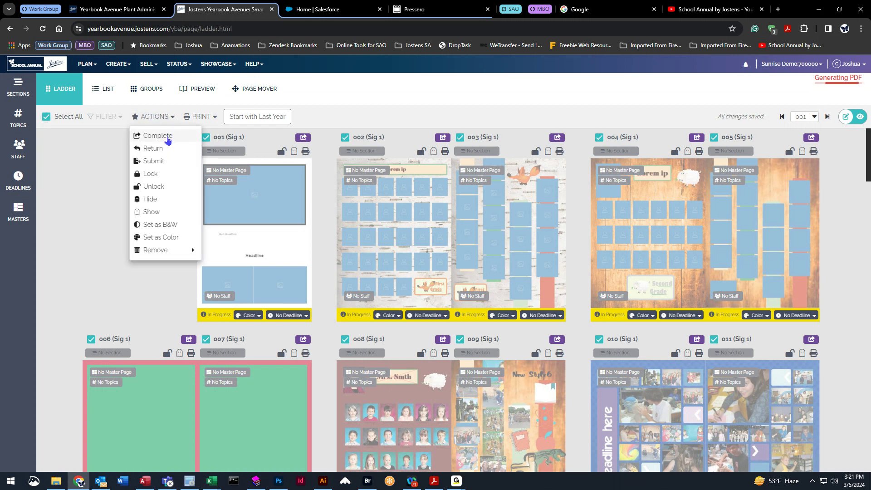
click(167, 137)
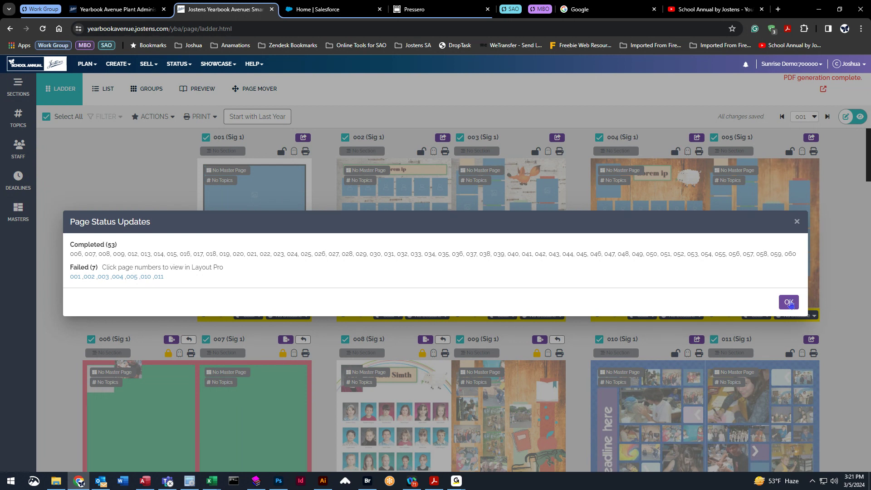
click(789, 302)
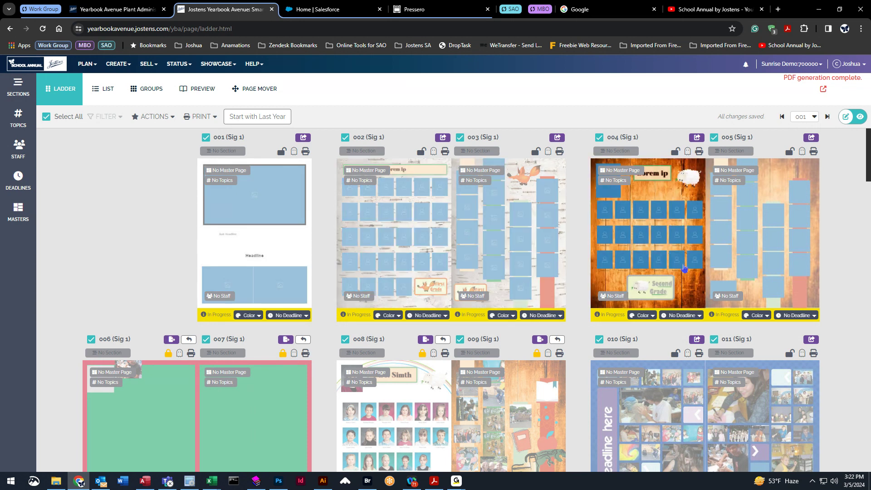
Step: Look through the page statuses along the ladder down to page 060 and clear the page selection
scroll(59, 231, down, 9)
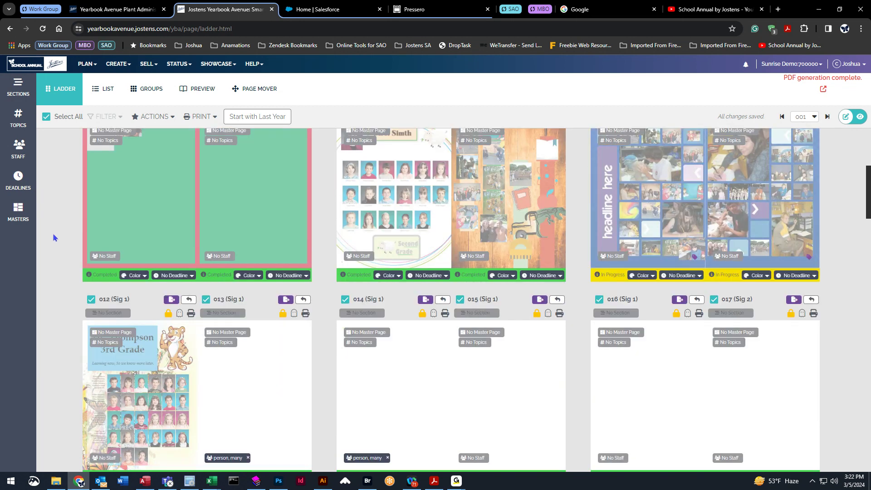
scroll(54, 237, down, 18)
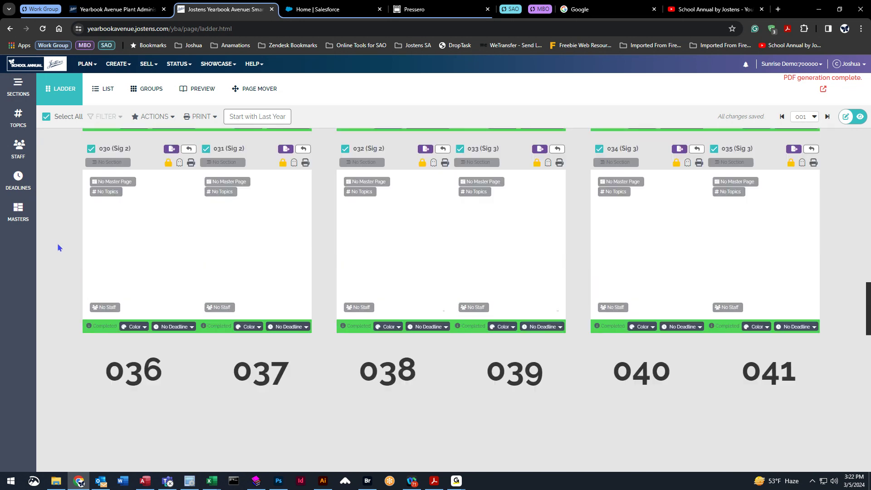
scroll(68, 275, down, 12)
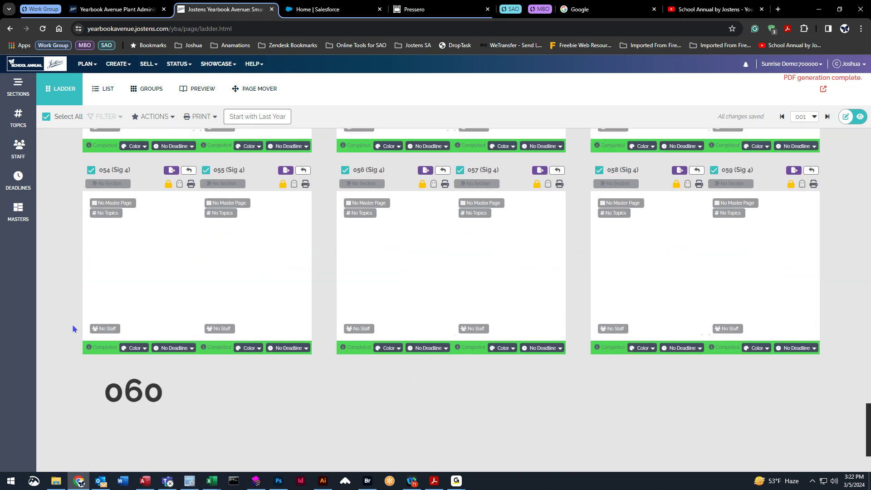
middle_click(73, 326)
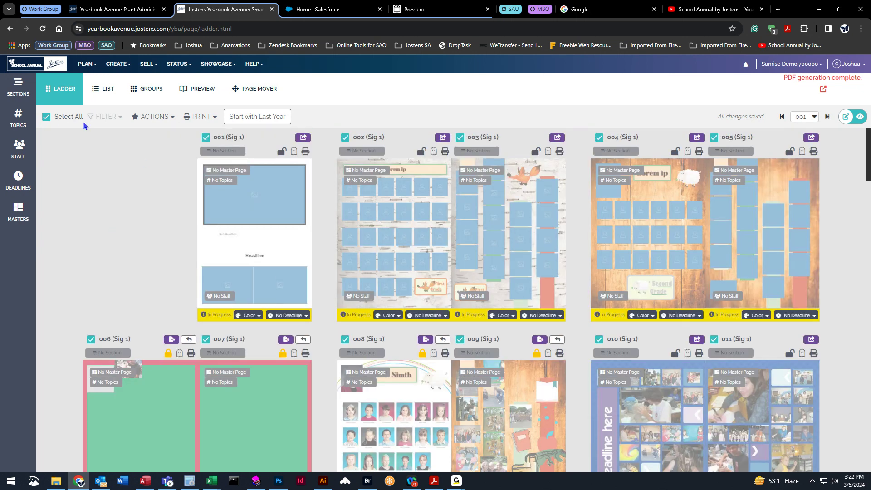
click(45, 117)
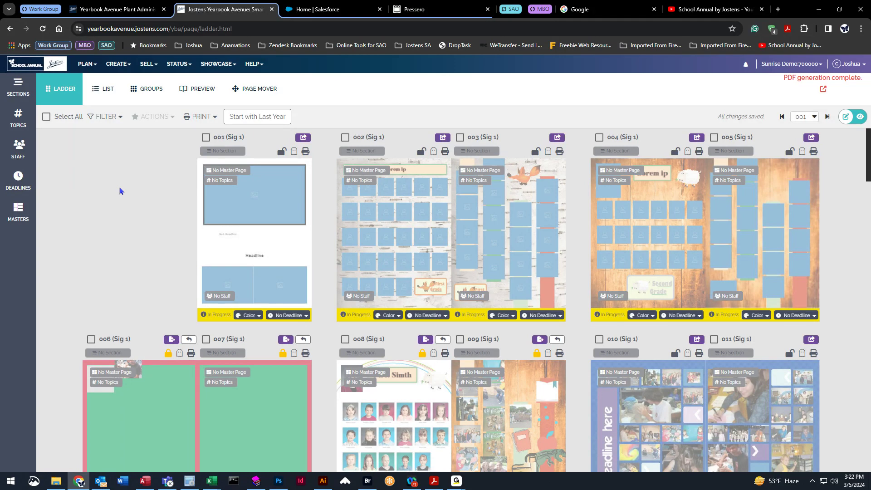
scroll(122, 191, down, 6)
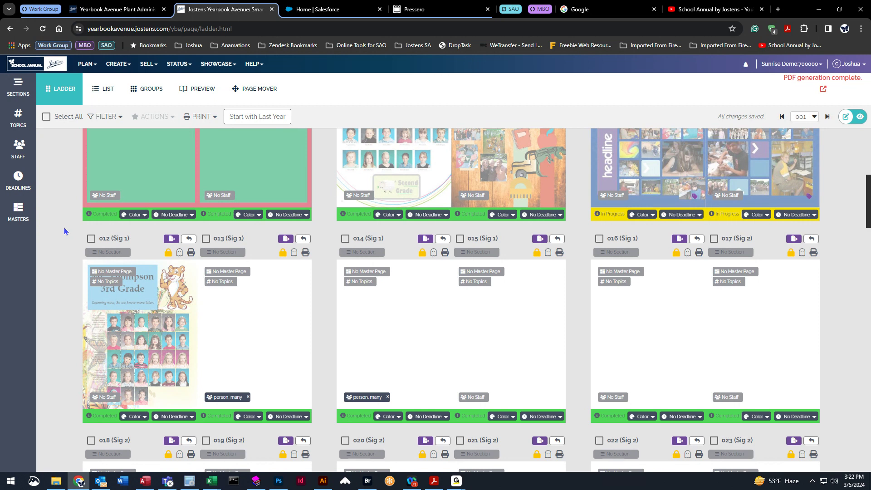
scroll(55, 254, up, 8)
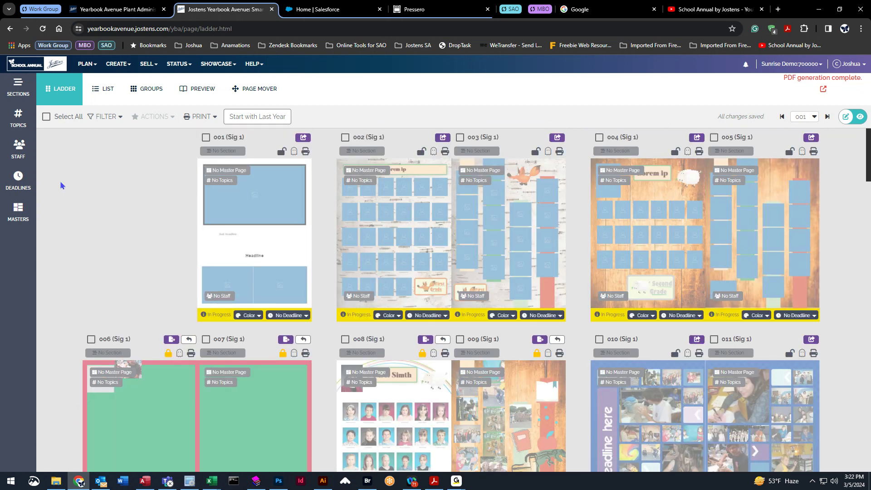
Step: Return page 006 from its completed status and mark it complete again, dismissing both status updates
scroll(71, 261, down, 3)
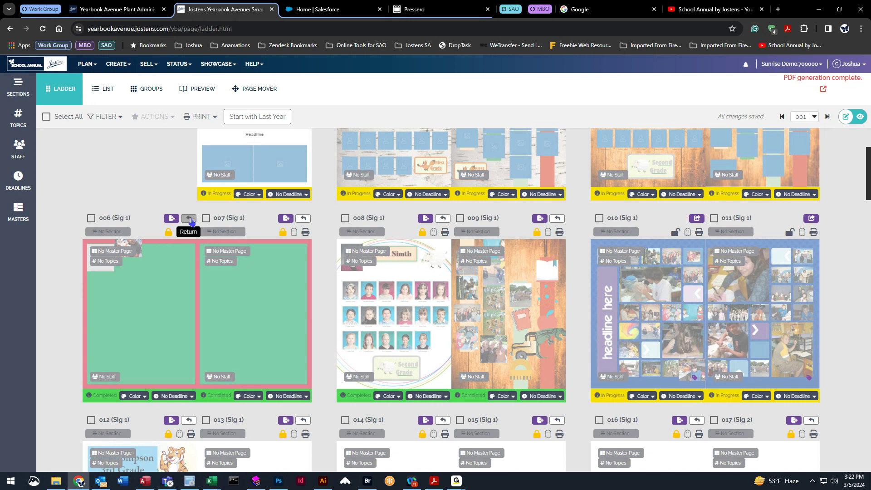
click(190, 219)
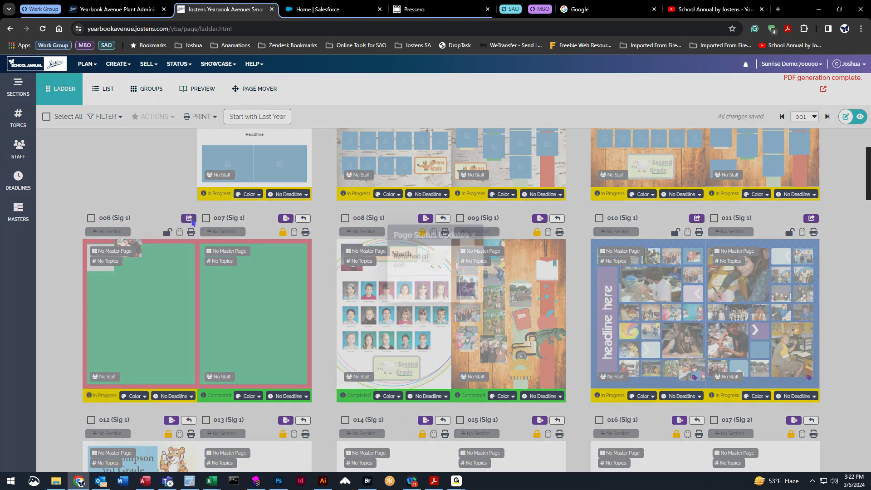
click(461, 294)
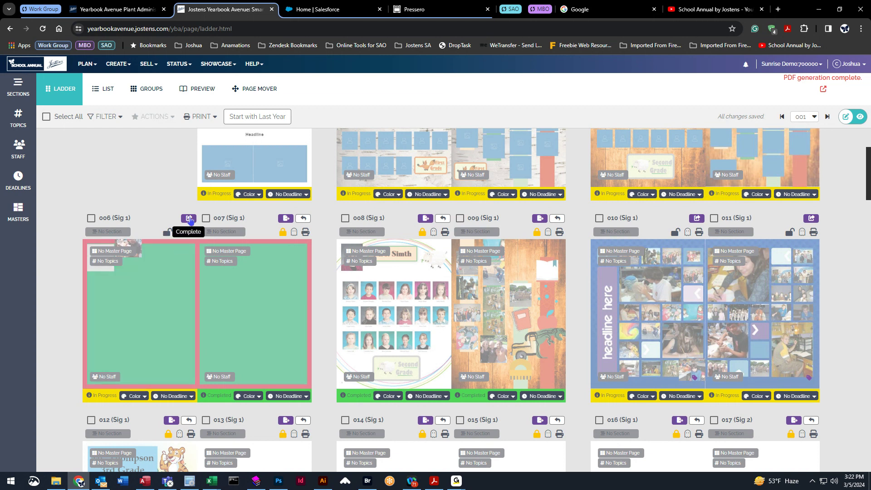
click(190, 219)
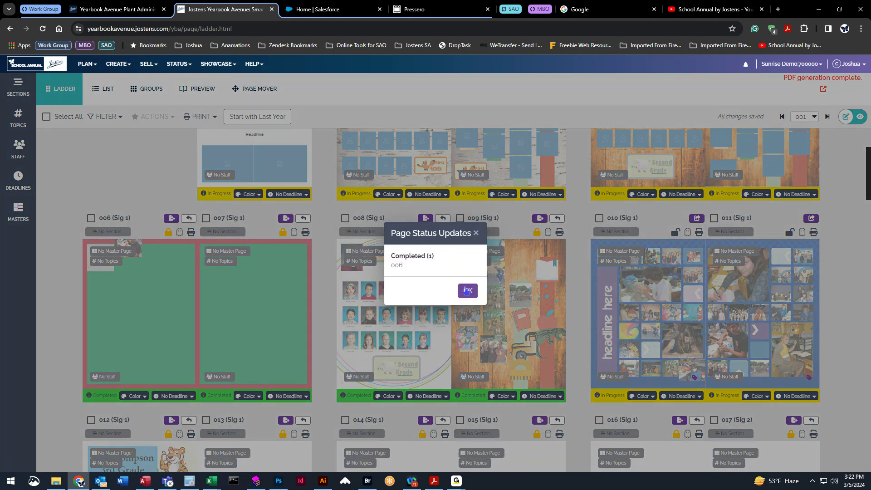
click(467, 290)
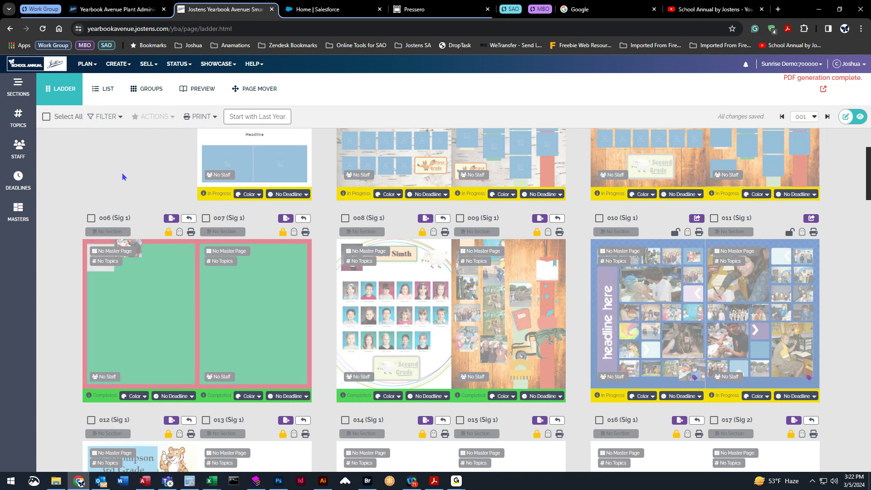
Step: Open the generated all-pages PDF proof and look through its pages up to page 4
scroll(59, 309, up, 3)
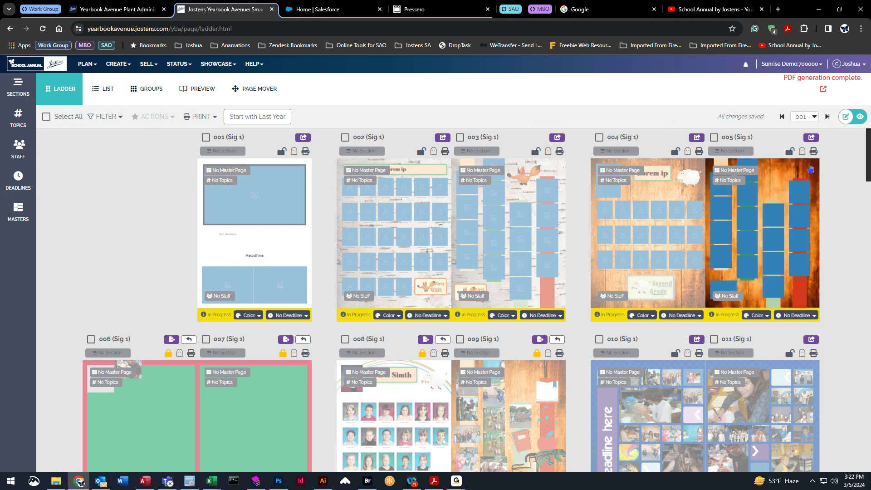
click(823, 91)
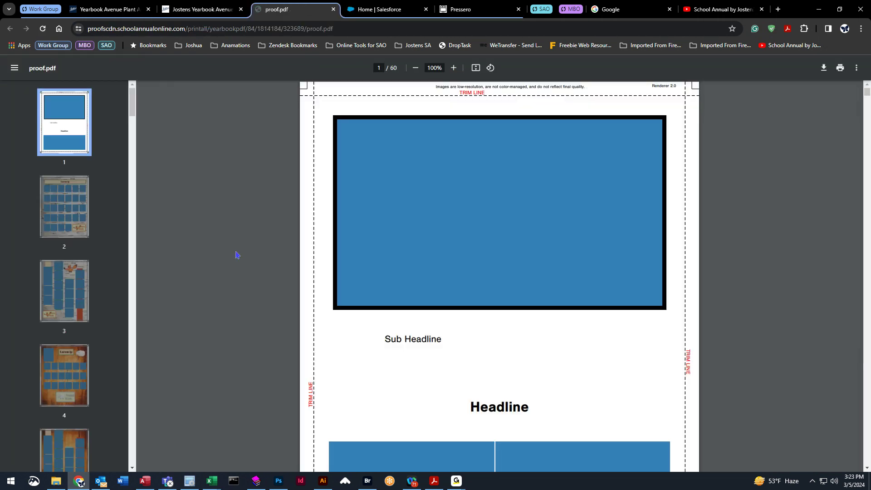
scroll(257, 274, down, 15)
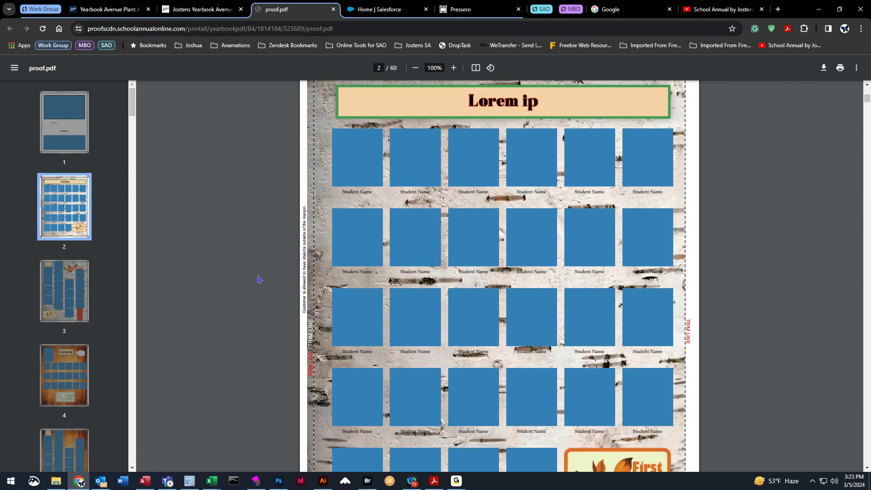
scroll(258, 279, down, 6)
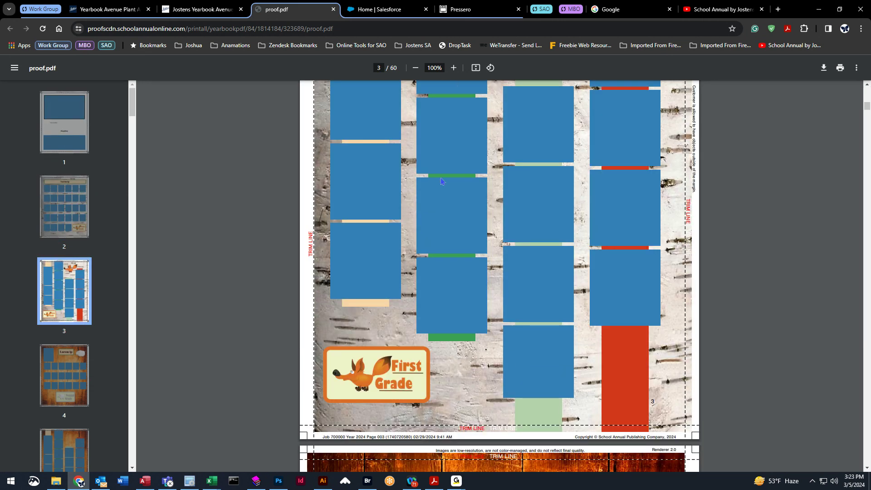
scroll(292, 281, down, 9)
Step: Open the proof's print settings with the additional options and set the scale to Fit to printable area
click(840, 68)
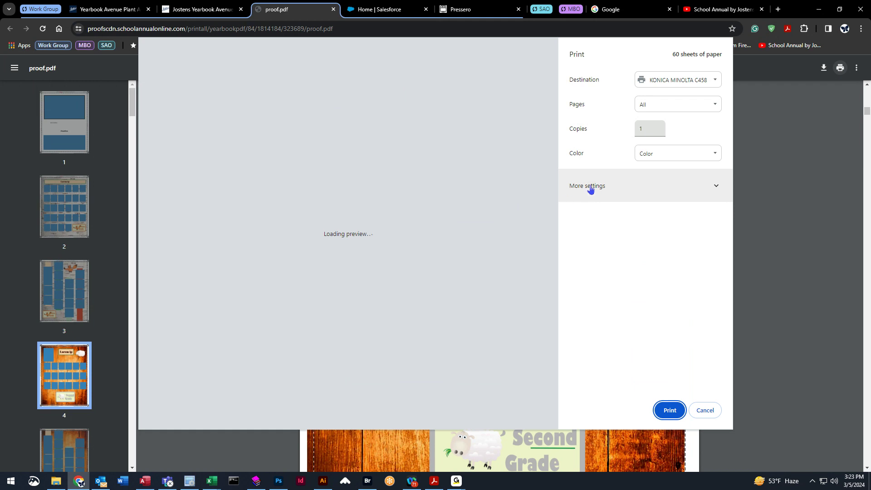
click(588, 189)
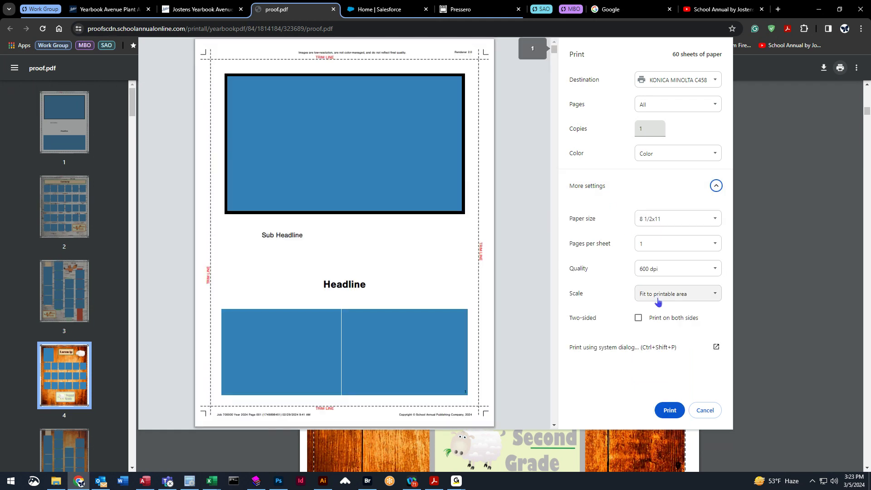
click(656, 295)
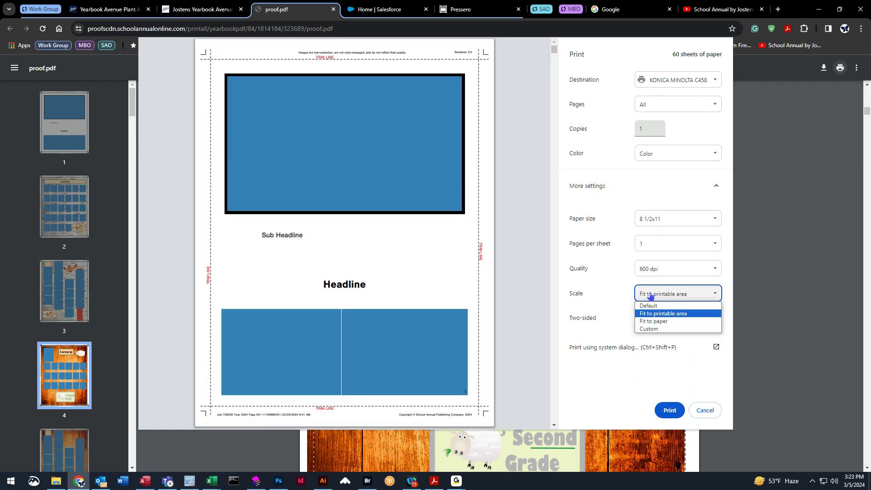
click(661, 314)
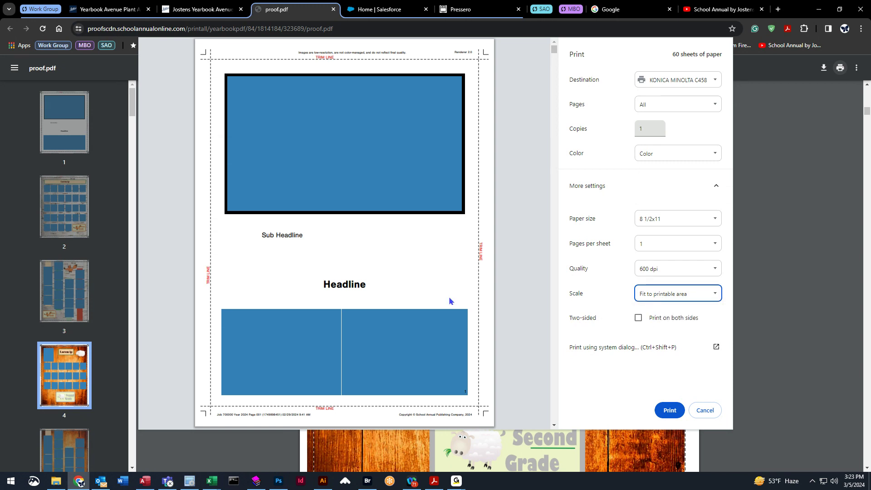
click(655, 294)
click(656, 313)
click(655, 294)
click(656, 314)
Step: Compare the Default scale with Fit to printable area in the print preview, and close the proof without printing
click(656, 294)
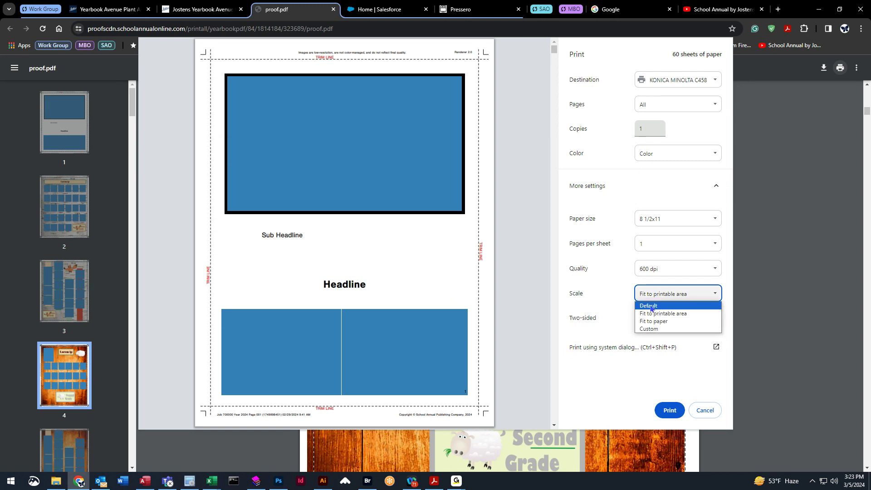
click(655, 304)
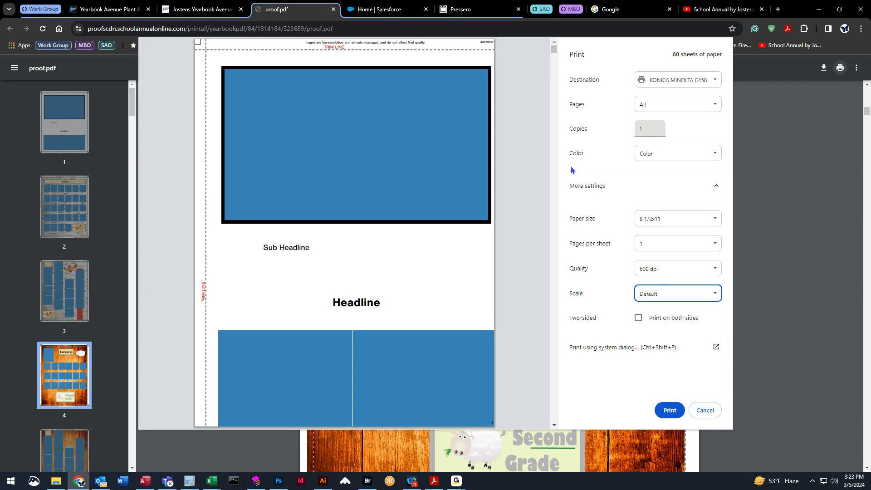
click(665, 297)
click(666, 313)
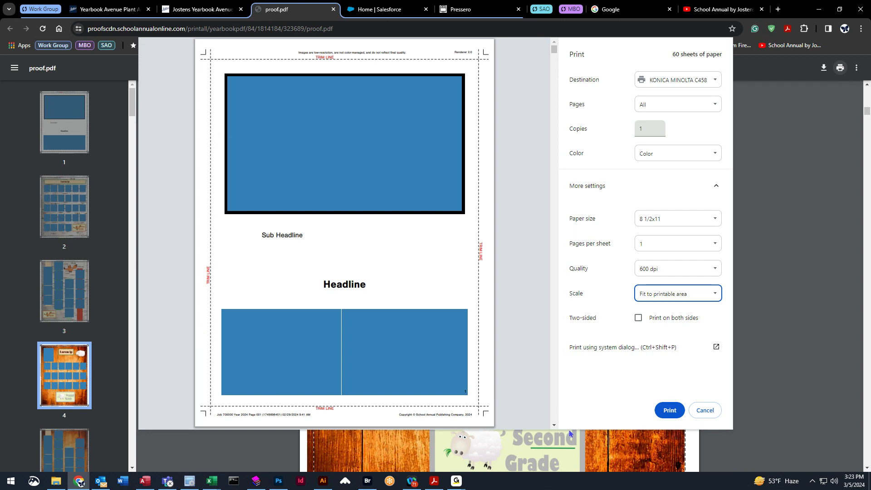
click(705, 410)
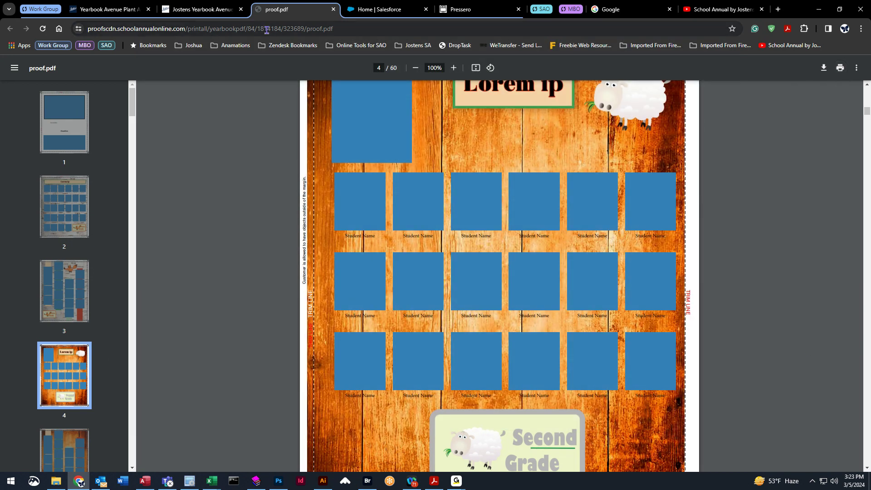
middle_click(277, 14)
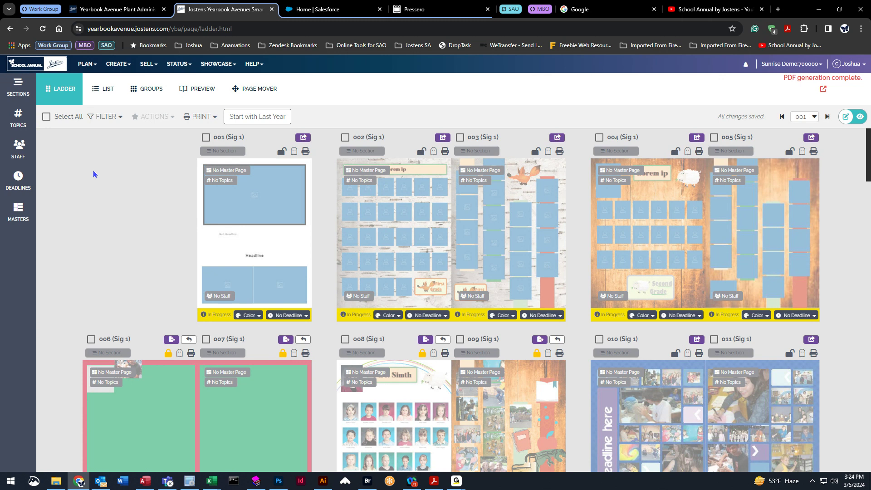
Step: Select all ladder pages, review the available bulk actions, and check the status details of pages 006 and 007
click(46, 118)
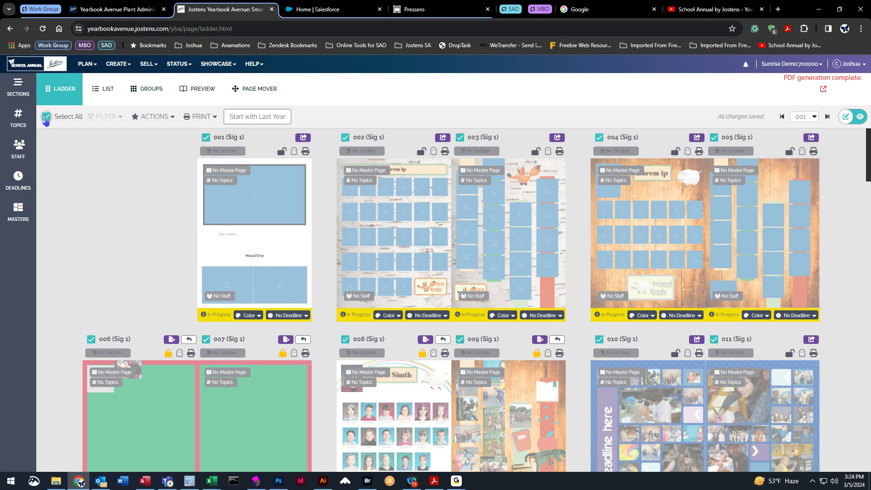
click(166, 118)
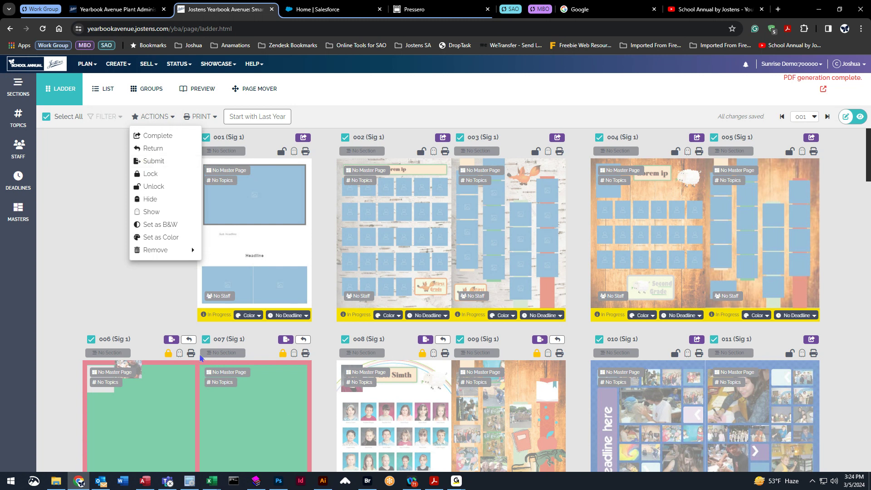
click(104, 296)
scroll(104, 296, down, 5)
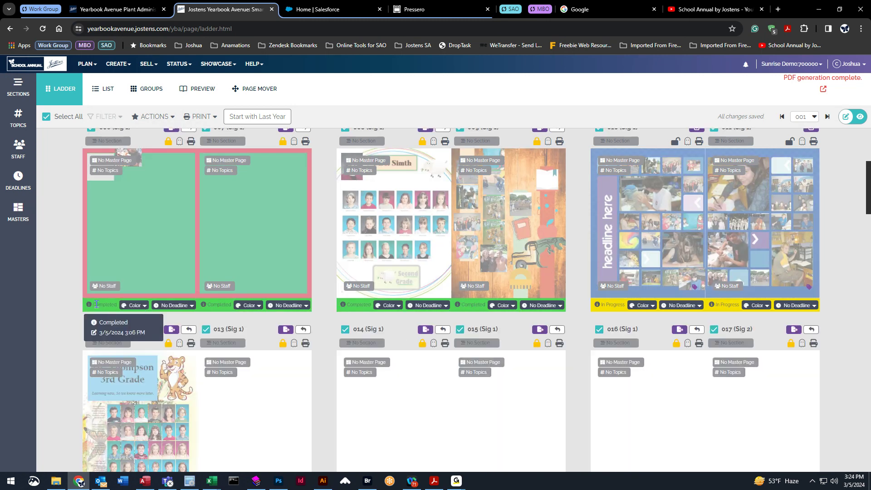
mouse_move(212, 312)
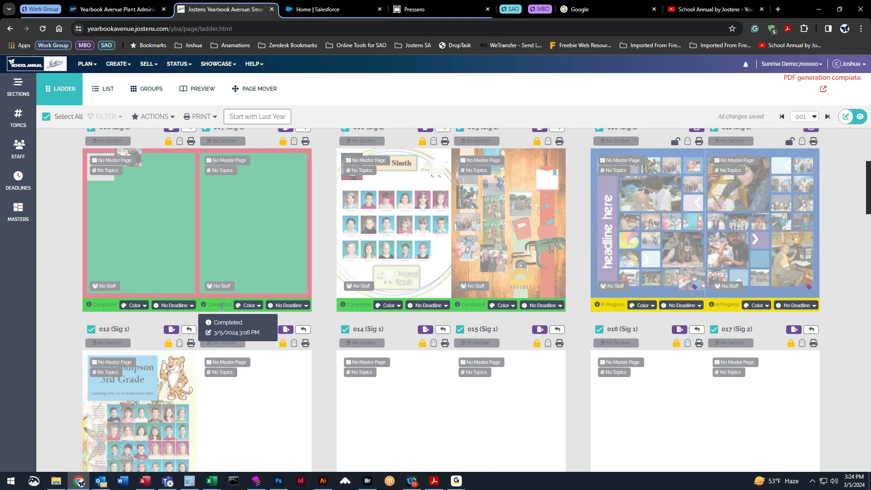
scroll(61, 283, up, 5)
scroll(61, 283, up, 1)
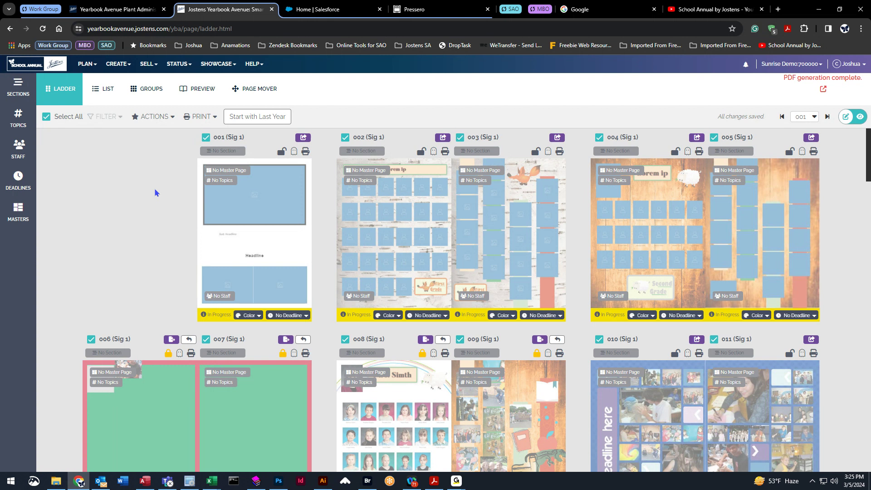
Step: Open the image library, dismiss the welcome message, and view the first class folder and the Staff folder under Portrait
click(119, 64)
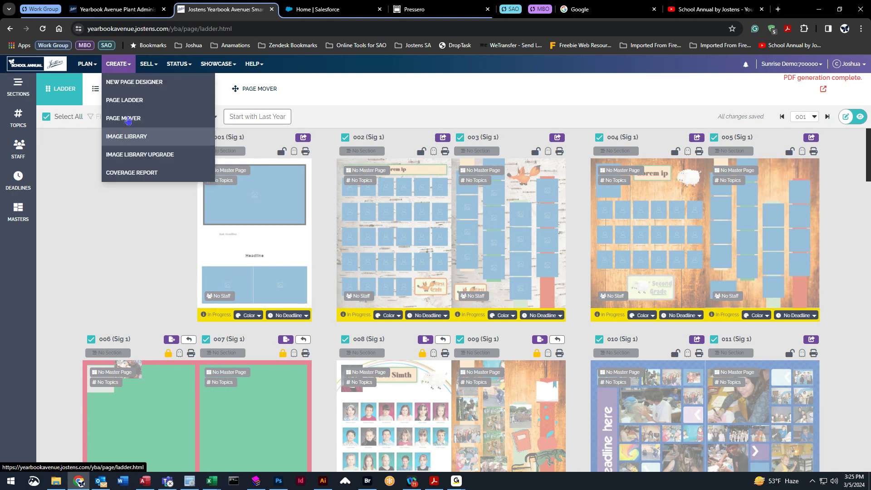
click(127, 140)
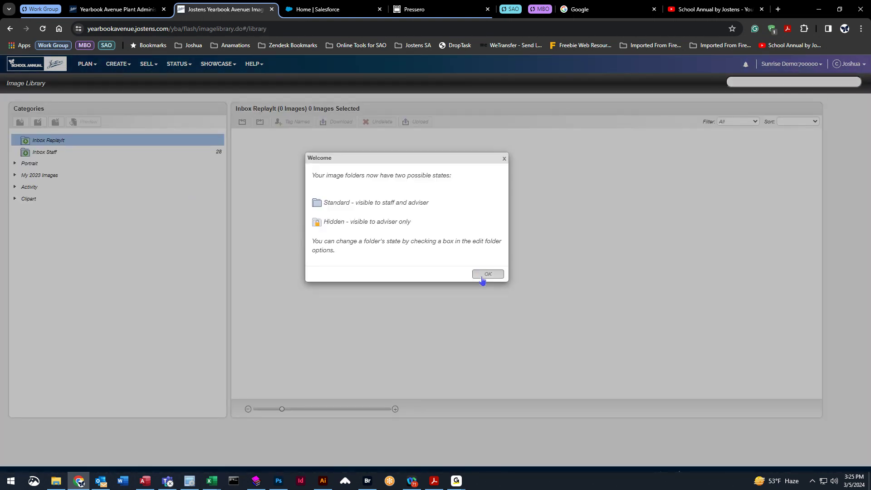
click(483, 275)
click(15, 164)
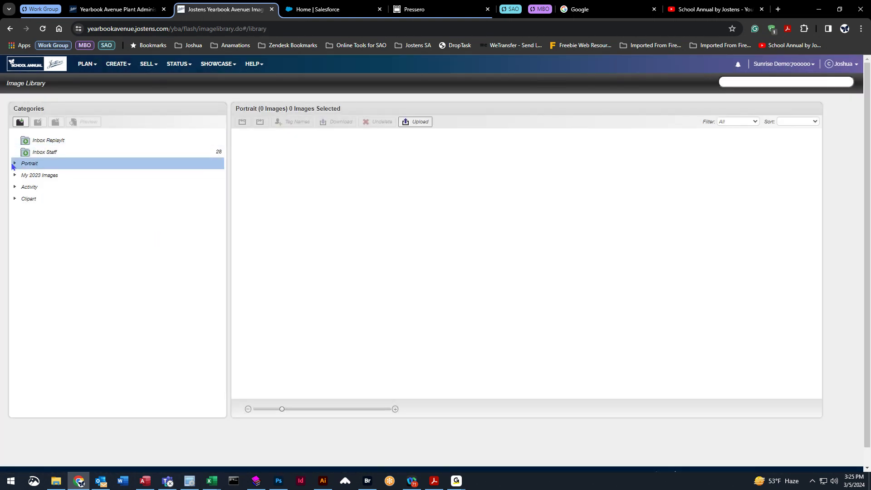
click(72, 179)
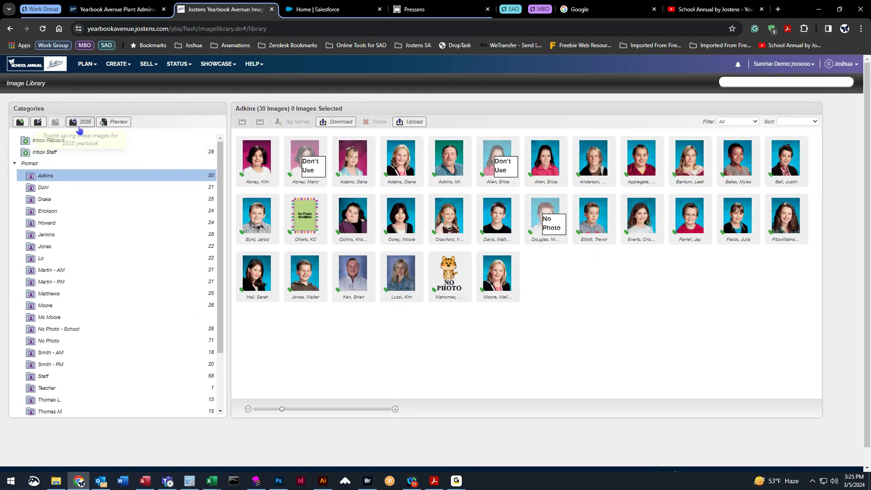
scroll(95, 340, down, 3)
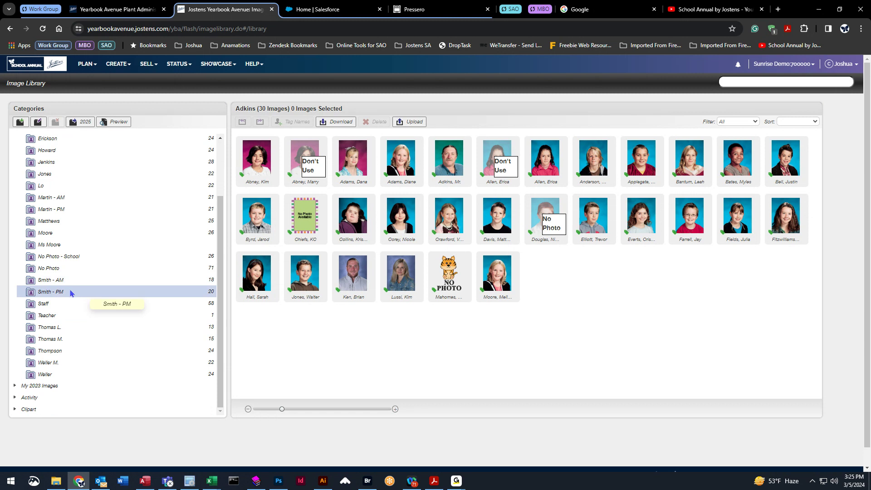
click(66, 306)
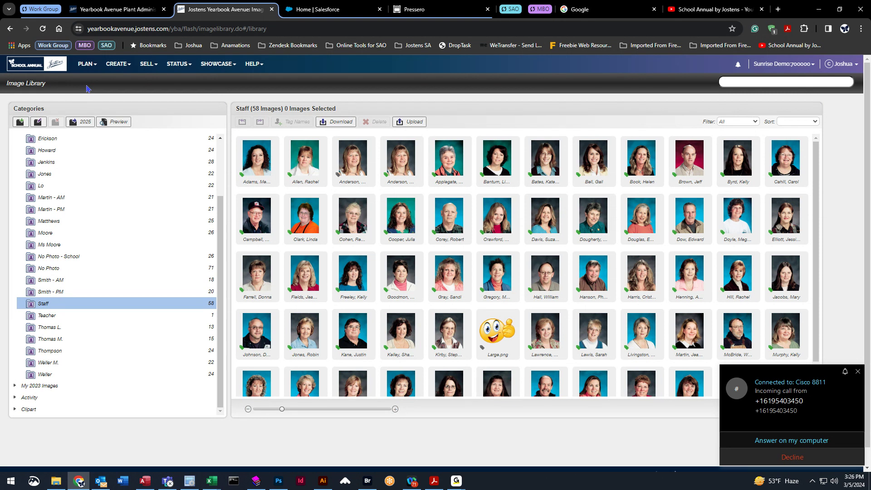
Step: View the 00 Character Designs, Backgrounds and TEST BACKGROUNDS folders under My 2023 Images, then briefly expand and collapse the Portrait category
scroll(81, 141, up, 5)
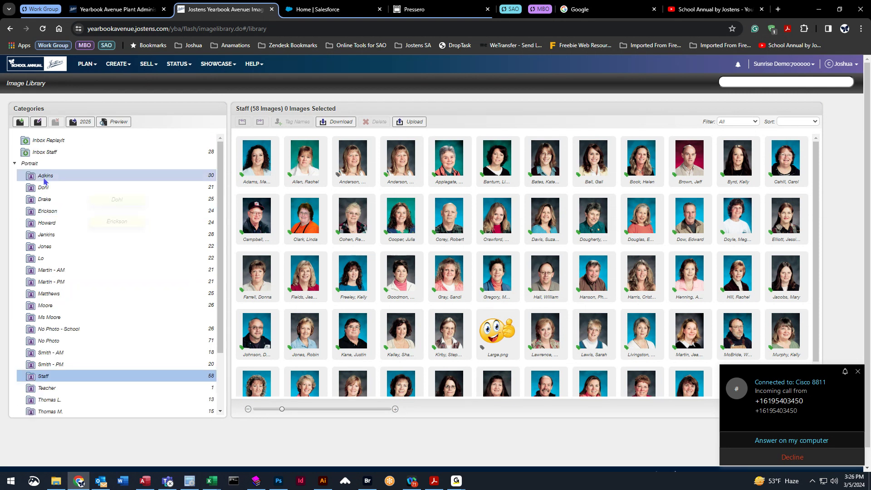
click(15, 165)
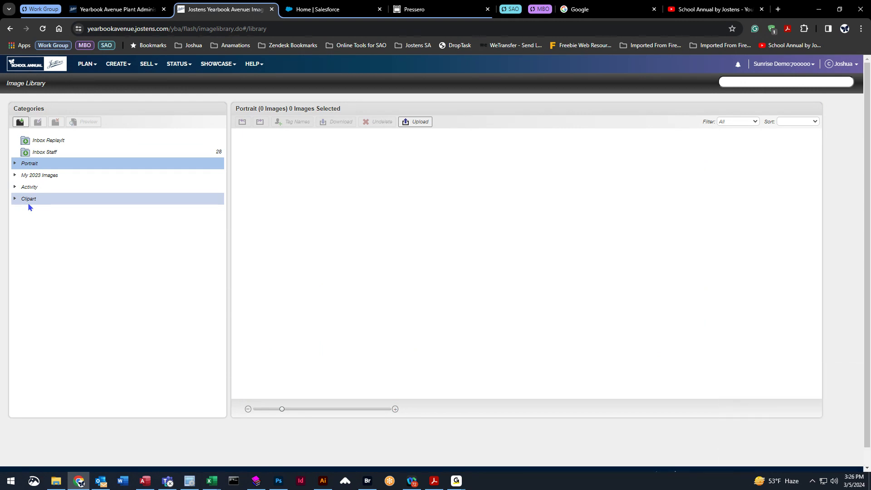
click(15, 176)
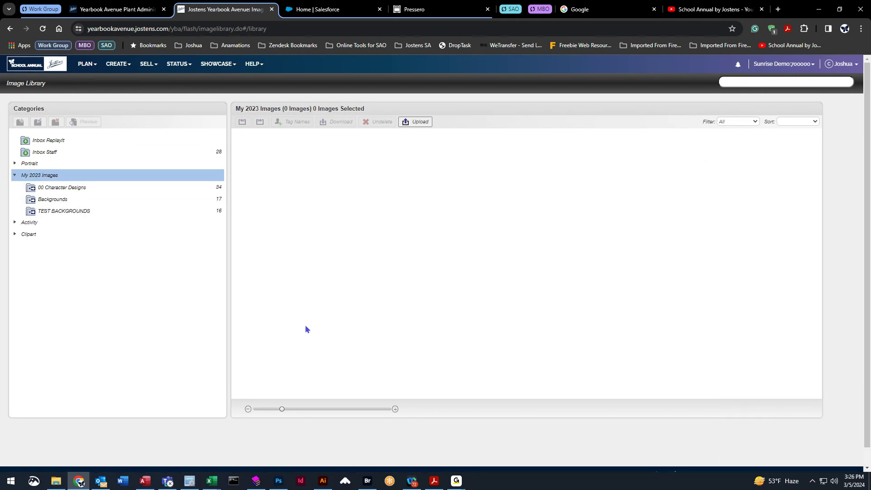
click(58, 187)
click(74, 200)
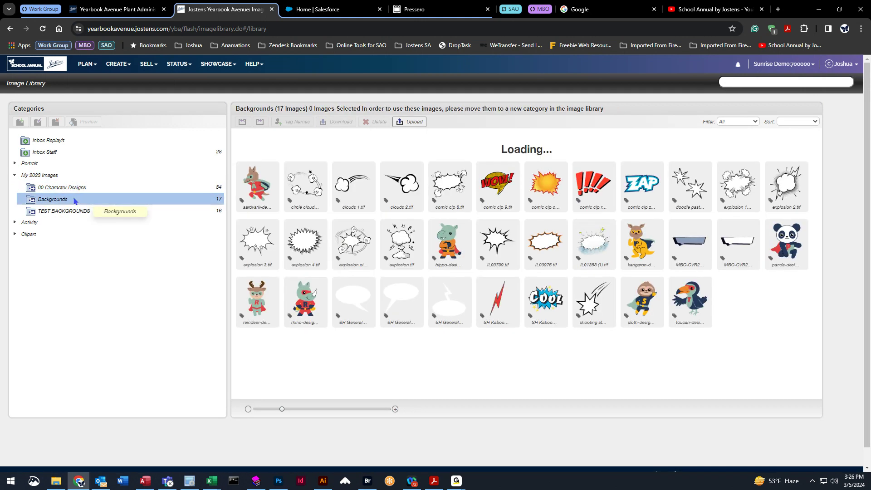
click(77, 212)
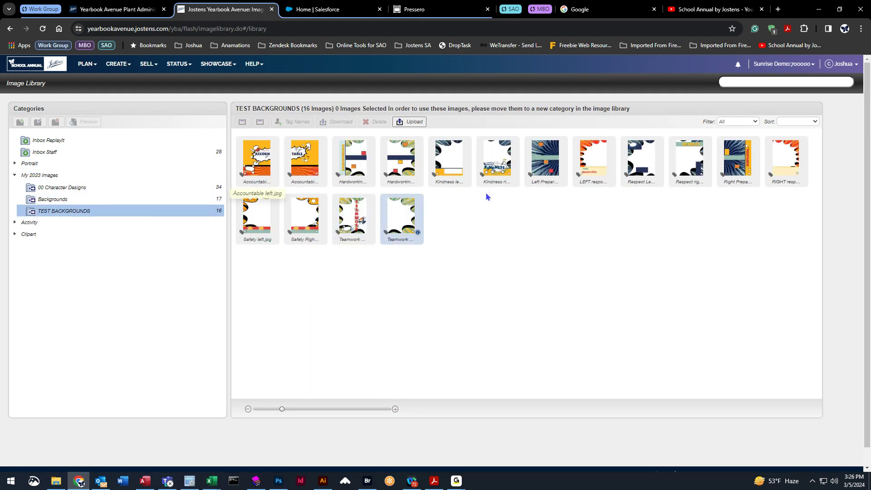
click(14, 164)
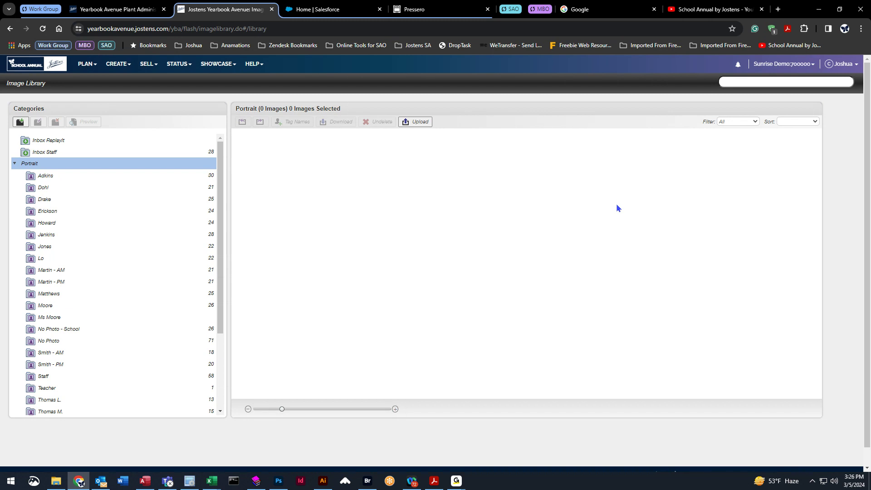
click(14, 164)
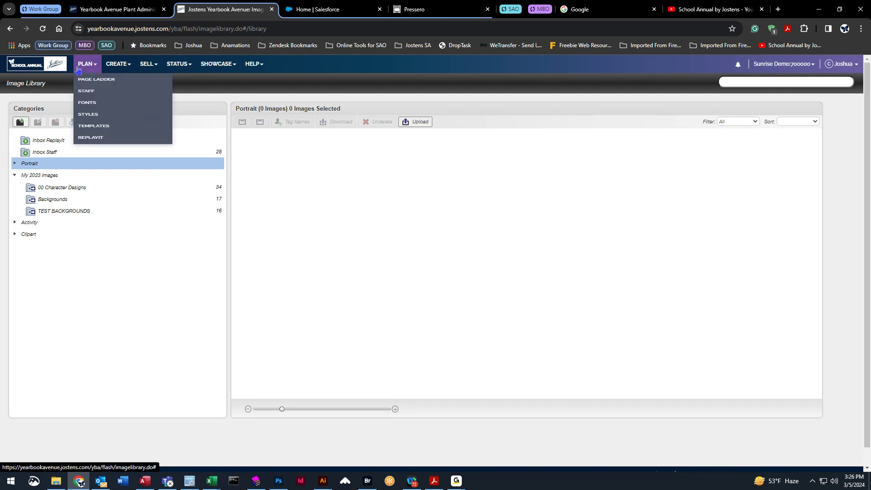
Step: Go back to the page ladder, return all pages in bulk, and dismiss the status update
click(85, 79)
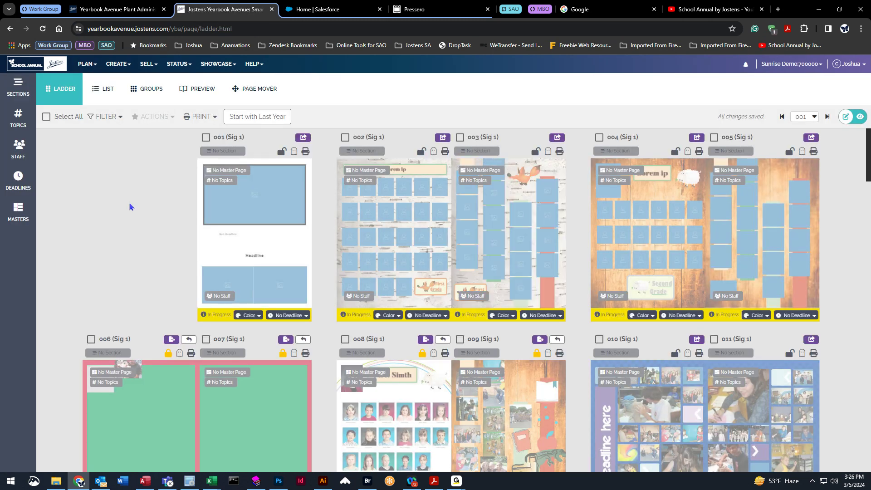
scroll(130, 206, down, 1)
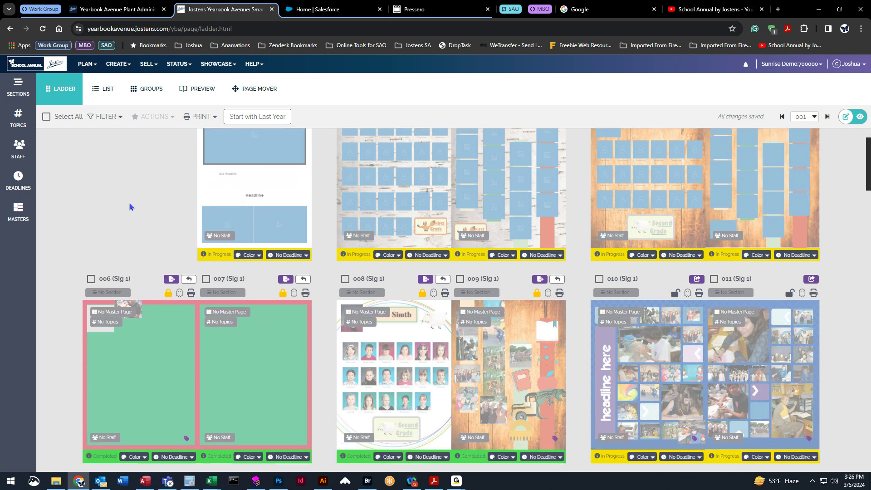
click(46, 116)
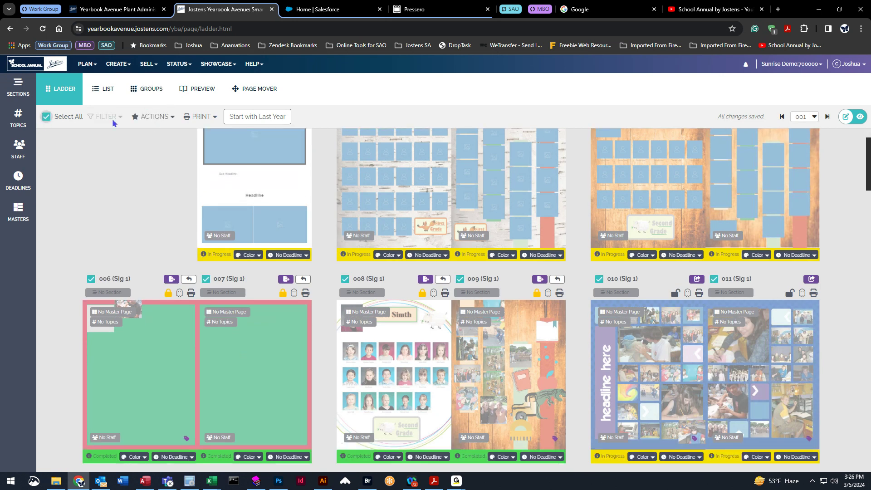
click(154, 117)
click(153, 147)
click(788, 304)
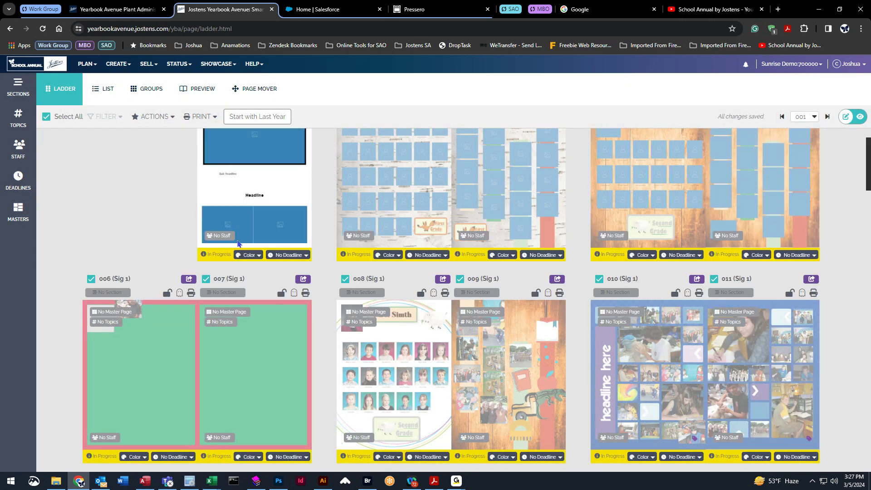
Step: Reselect all ladder pages, mark them complete in bulk, and dismiss the status update
scroll(149, 187, up, 1)
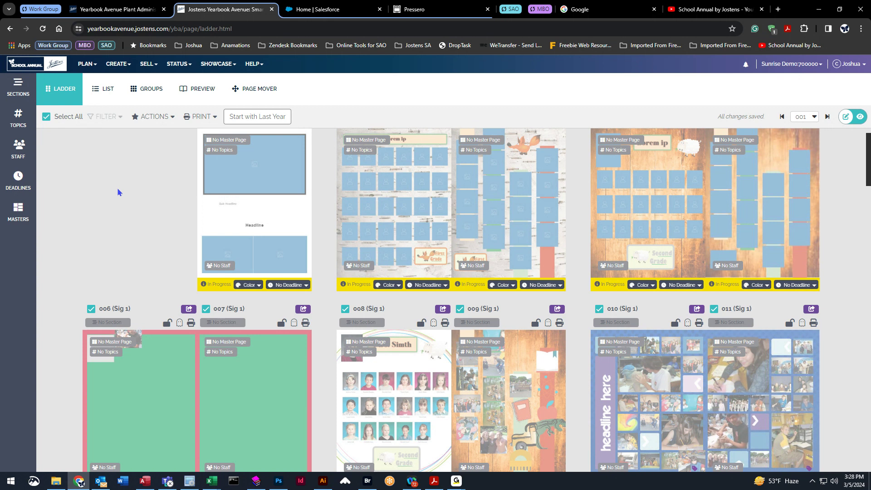
scroll(128, 200, up, 1)
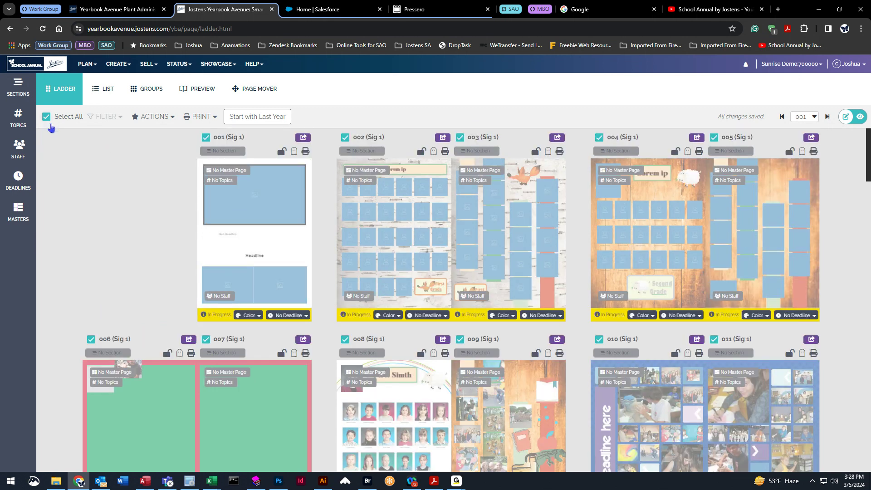
click(46, 117)
click(46, 117)
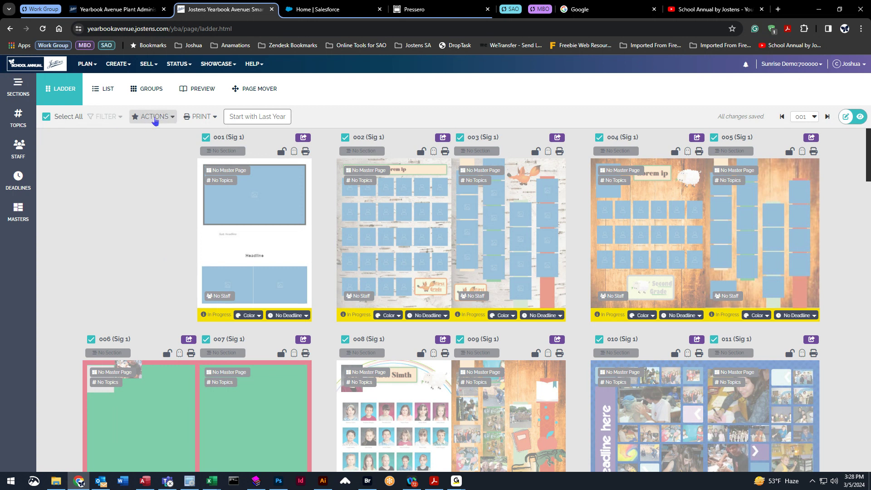
click(154, 117)
click(158, 136)
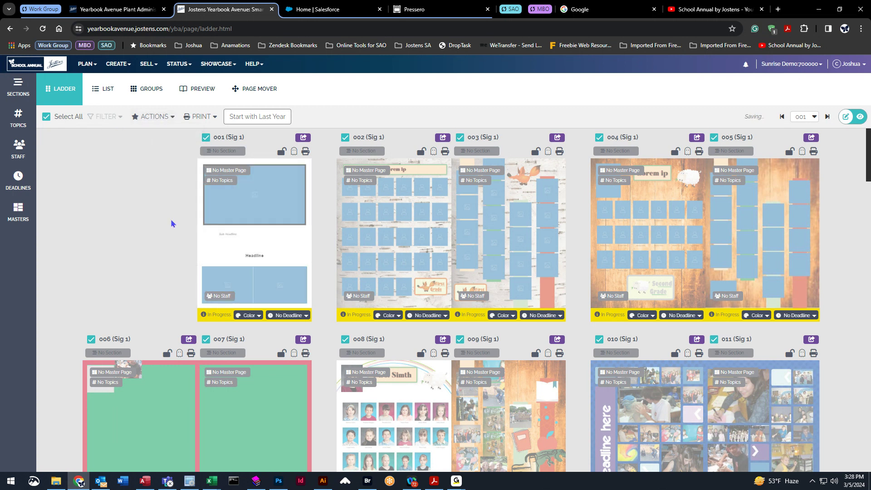
click(791, 305)
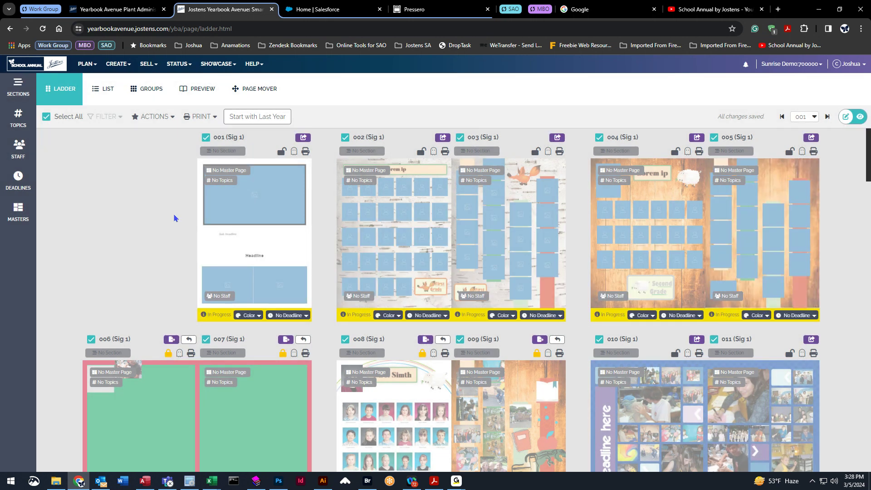
Step: Check the statuses of the pages further down the ladder, reselect all pages, and review the bulk actions without applying one
scroll(160, 215, down, 5)
click(47, 117)
click(46, 116)
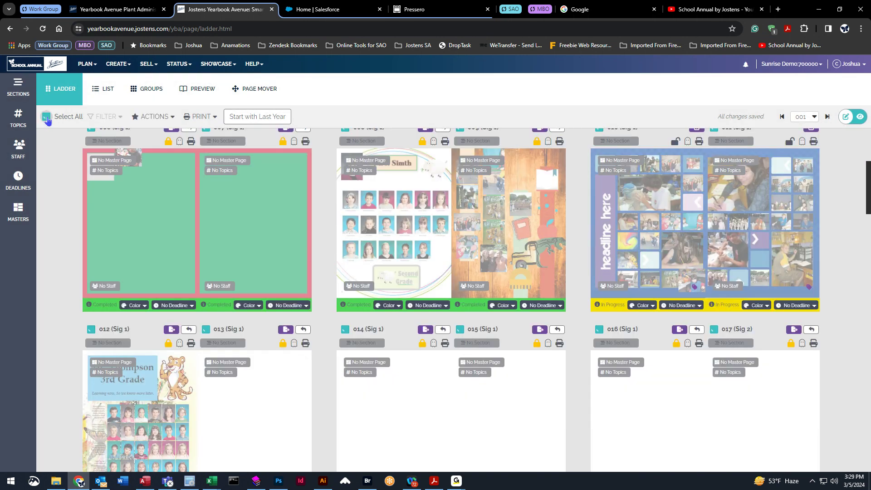
click(153, 117)
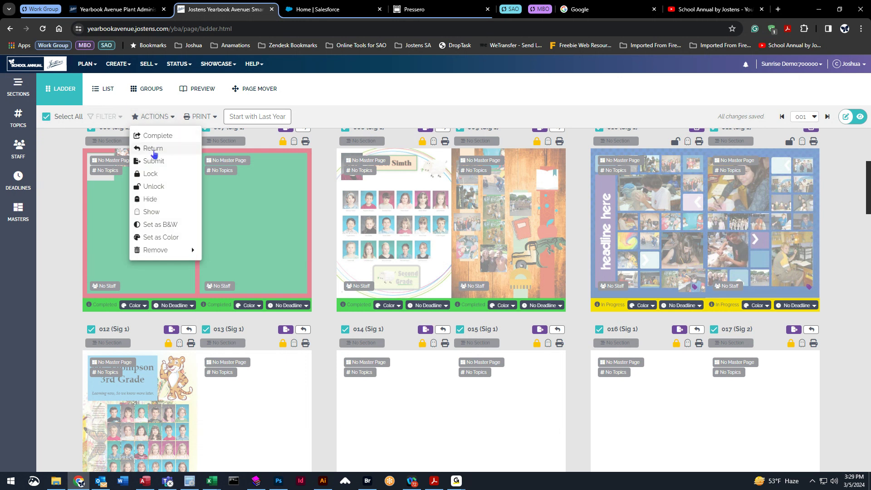
click(64, 219)
Step: Return pages 006 and 007 individually from their completed status, dismissing each status update
scroll(71, 227, up, 3)
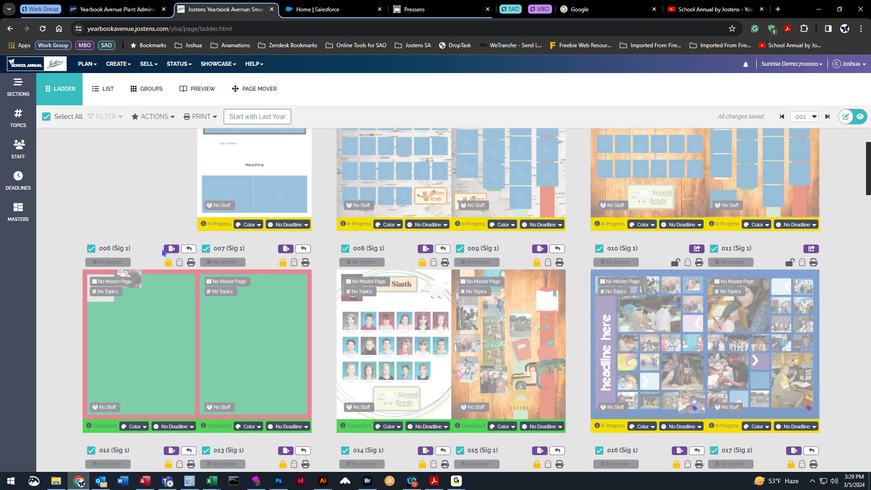
click(189, 249)
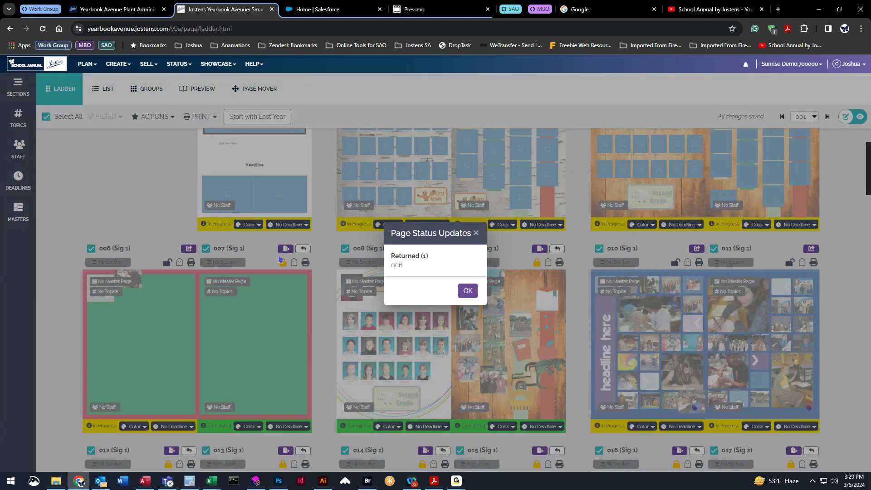
click(472, 295)
click(303, 250)
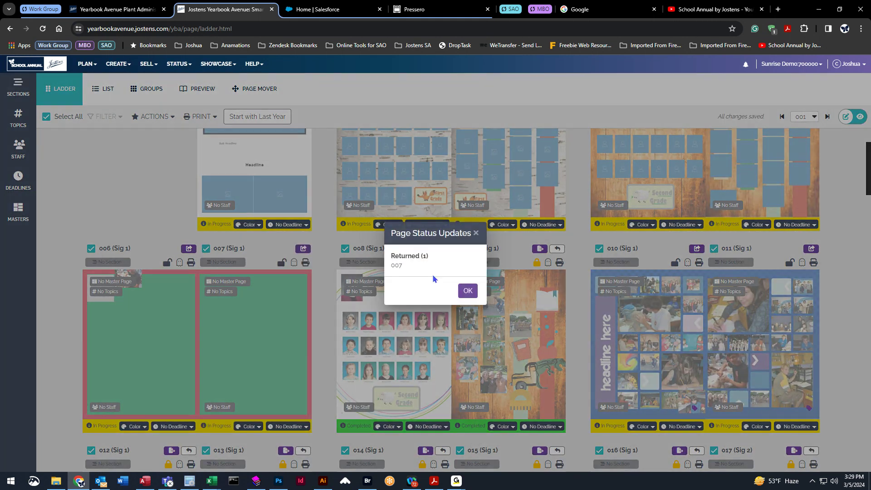
click(470, 291)
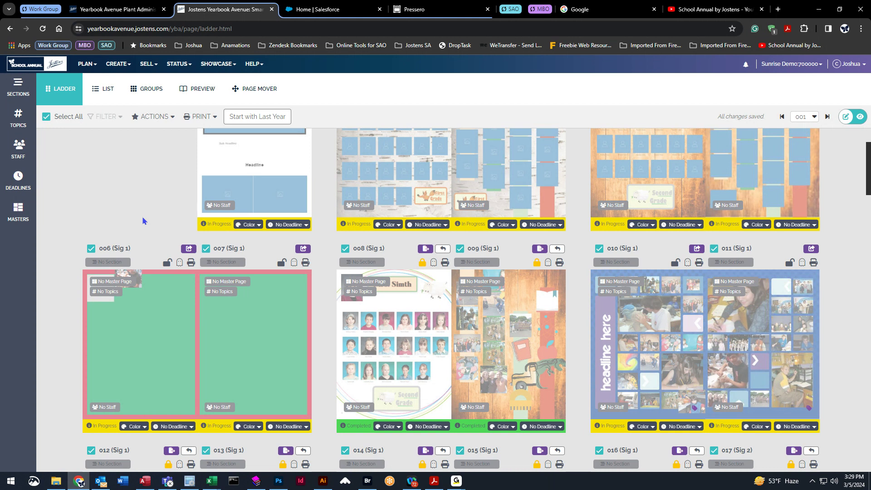
scroll(144, 221, up, 2)
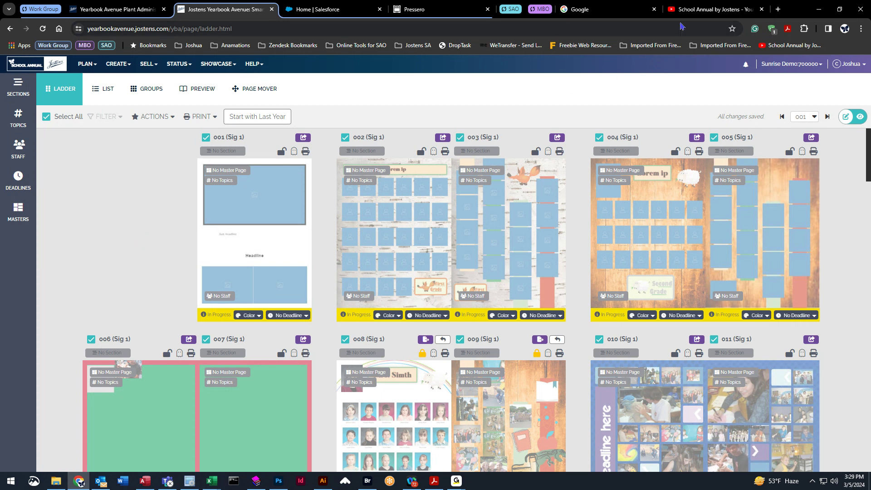
Step: Switch to the School Annual by Jostens YouTube channel and look through its webinar and Tech Shorts videos
click(688, 16)
scroll(404, 354, down, 3)
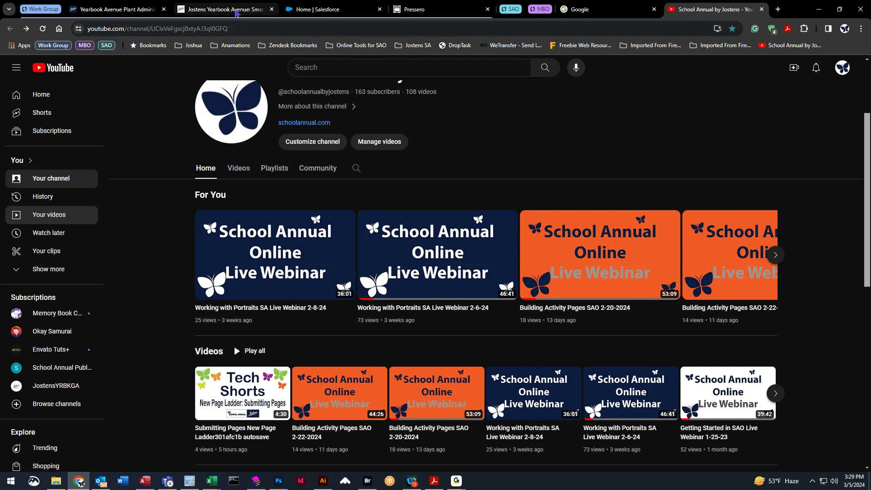
Step: Switch back to the Yearbook Avenue page ladder, mark page 006 complete and return it, dismissing both status updates
click(236, 14)
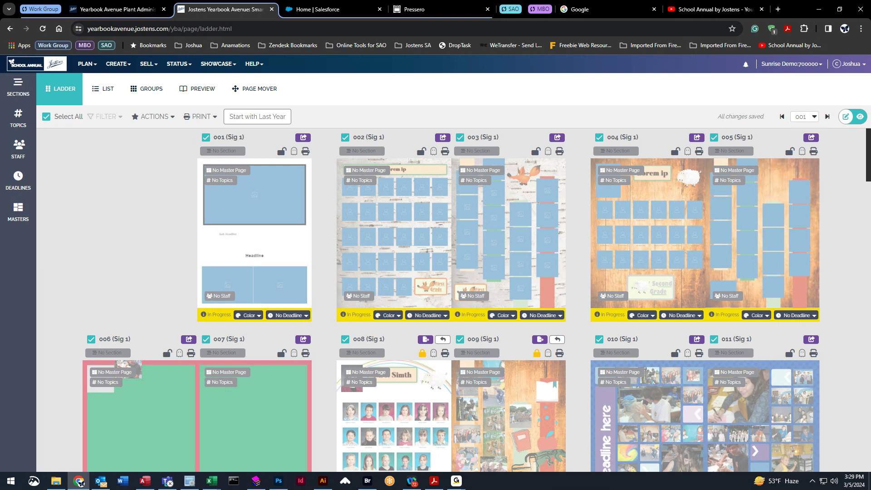
scroll(177, 207, down, 3)
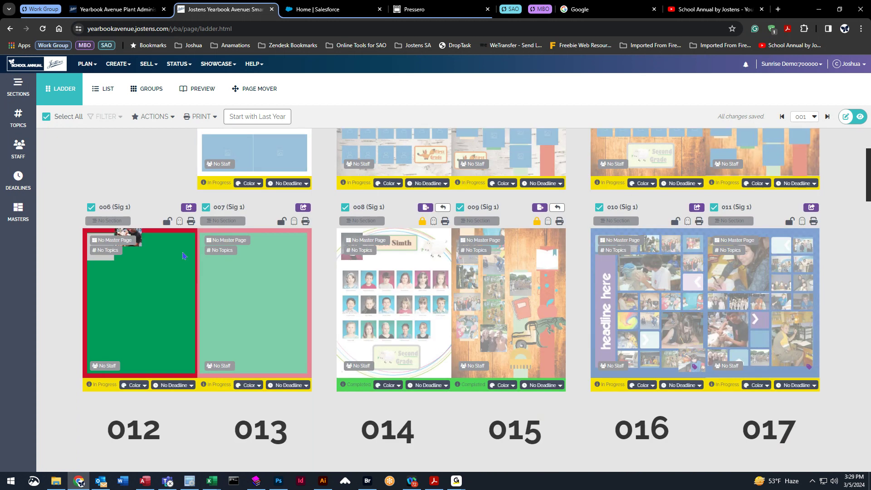
click(187, 189)
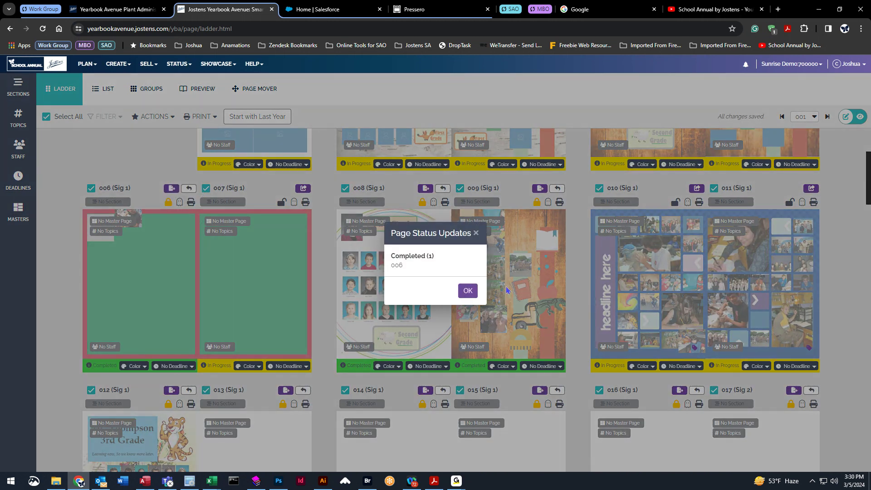
click(468, 291)
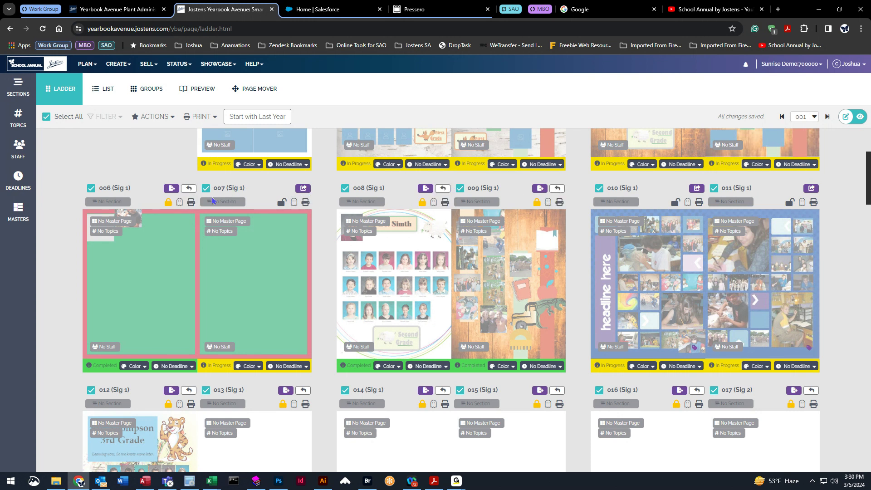
click(189, 190)
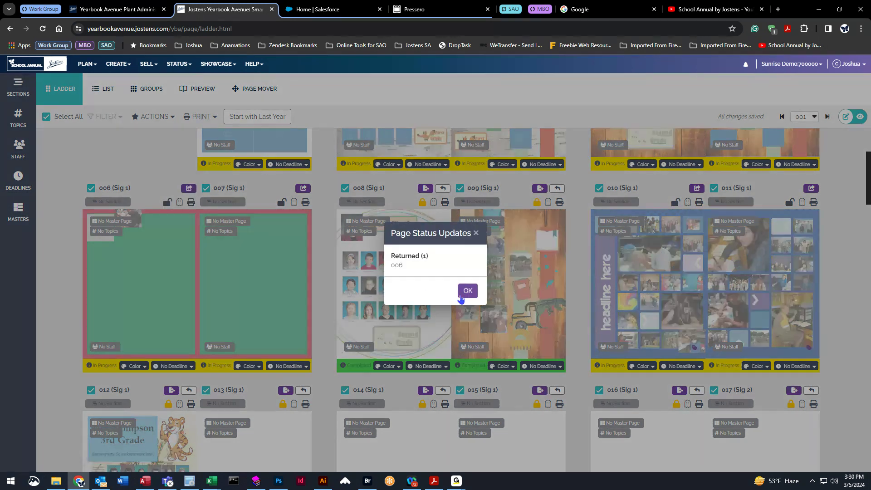
click(468, 290)
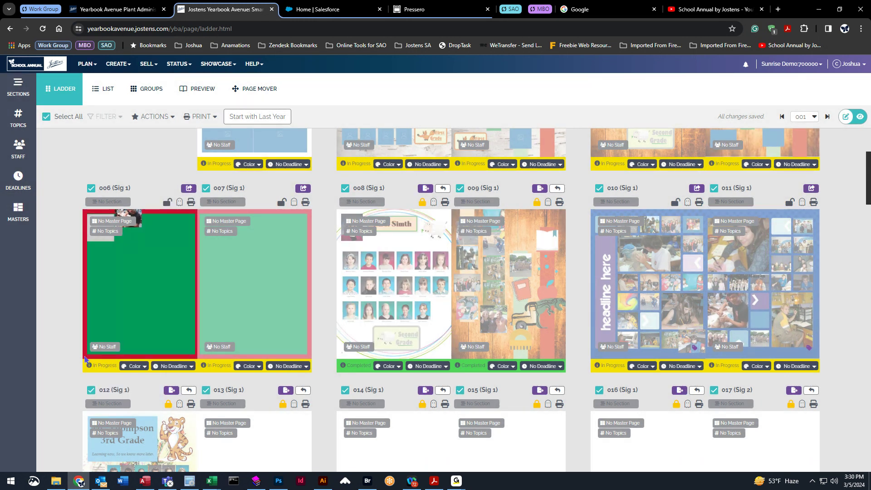
Step: Reselect all ladder pages, return them in bulk, and dismiss the status update
scroll(73, 318, up, 2)
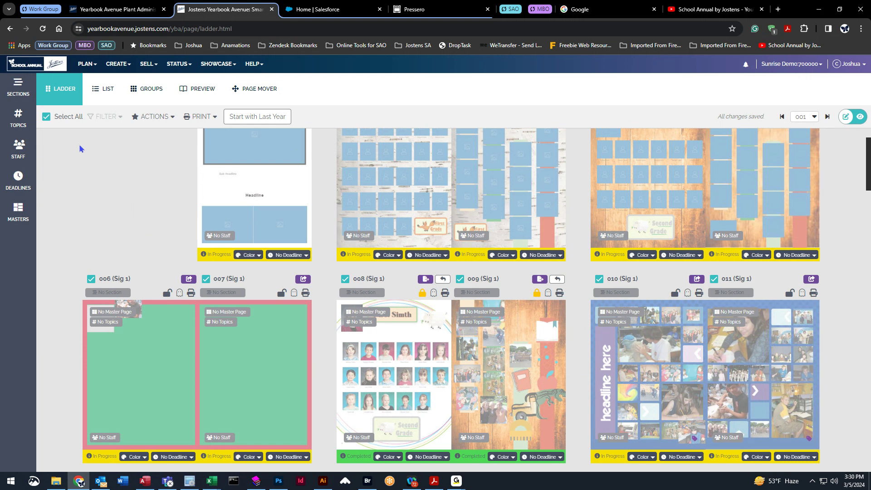
click(47, 118)
click(46, 117)
click(163, 117)
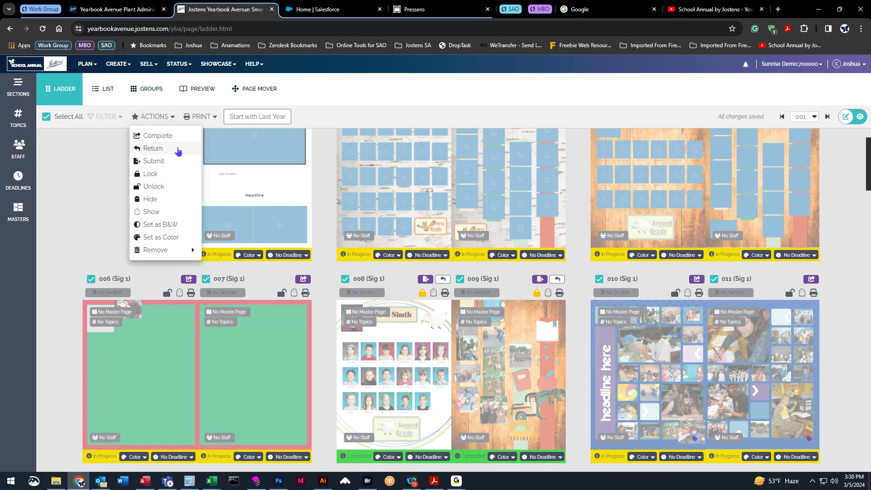
click(178, 150)
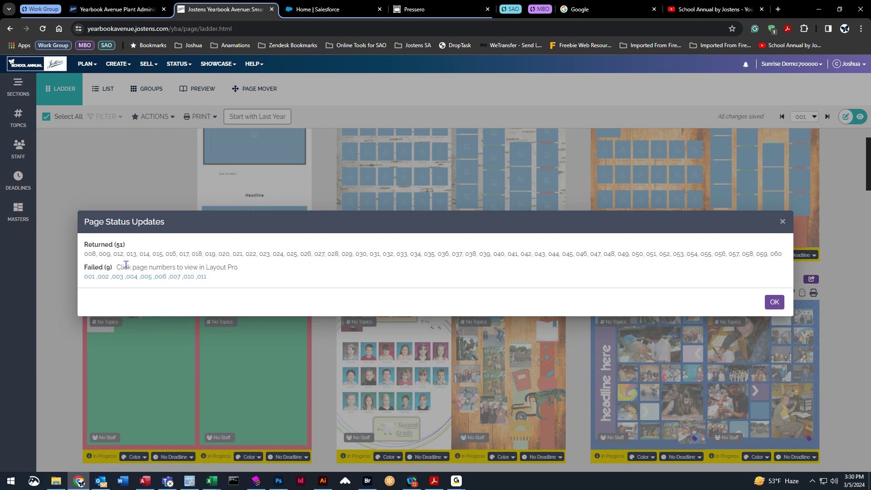
click(772, 304)
Step: Check the page statuses further down the ladder and clear the selection of all pages
scroll(81, 235, down, 1)
scroll(329, 336, down, 3)
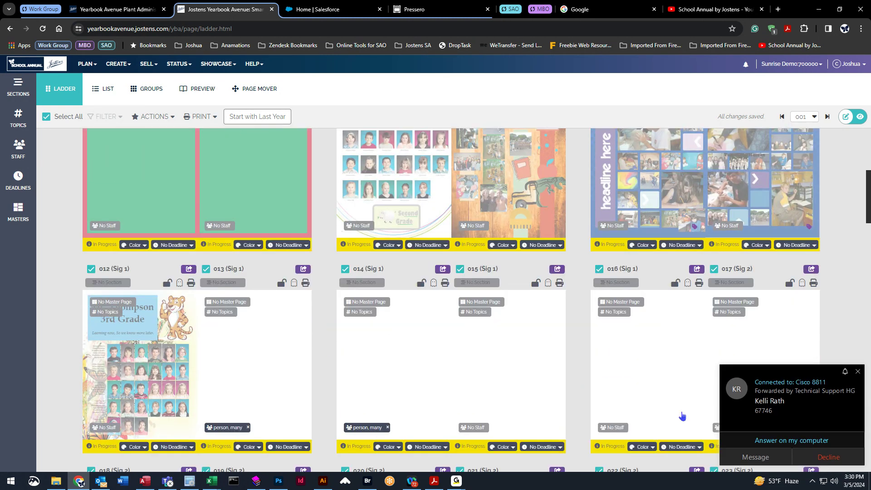
mouse_move(357, 253)
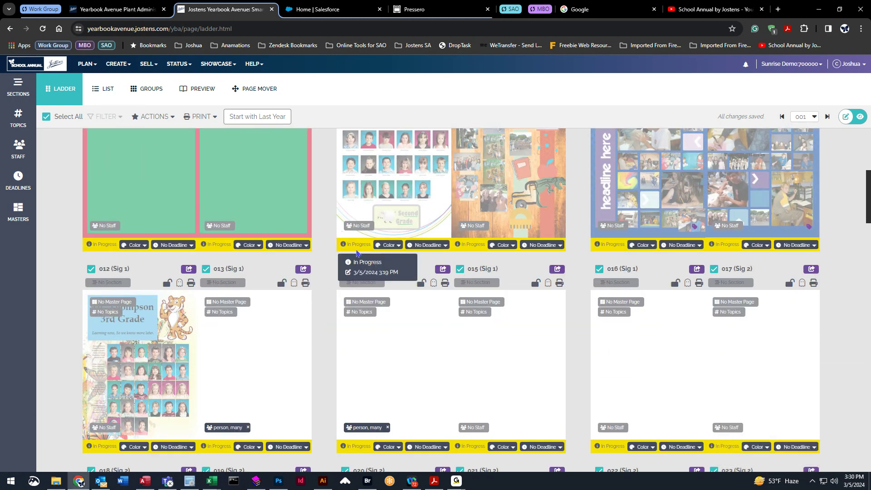
scroll(263, 252, up, 5)
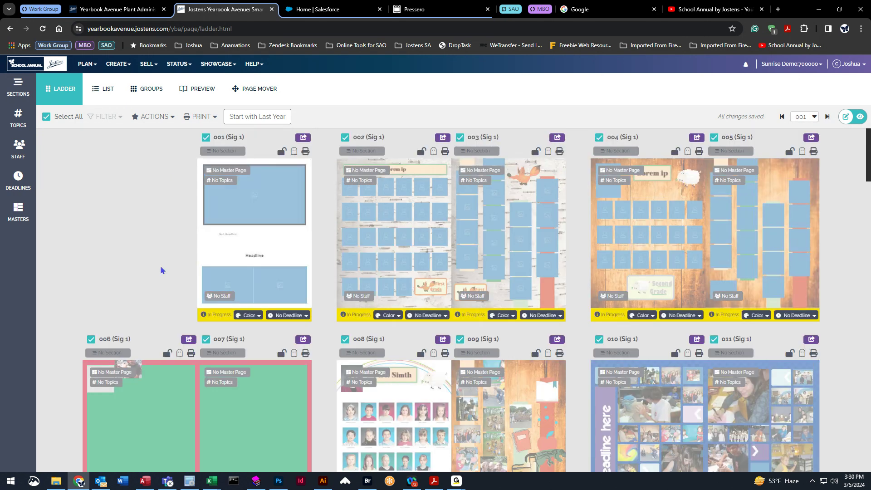
click(47, 119)
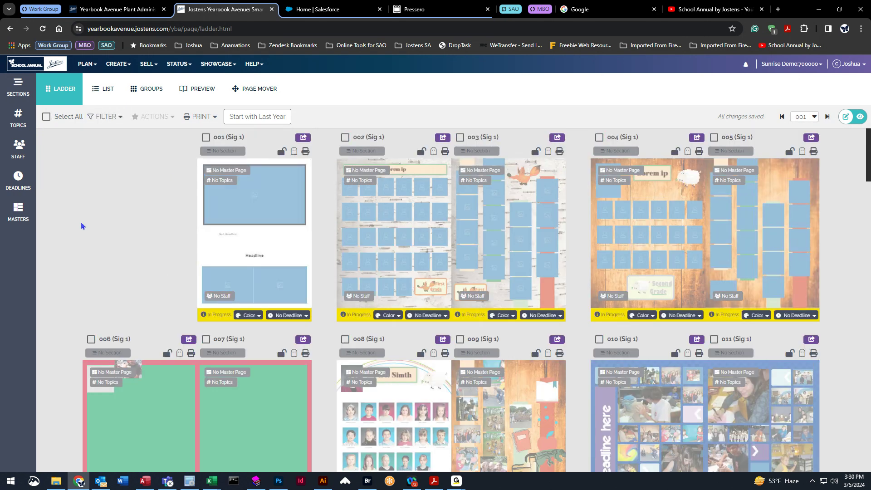